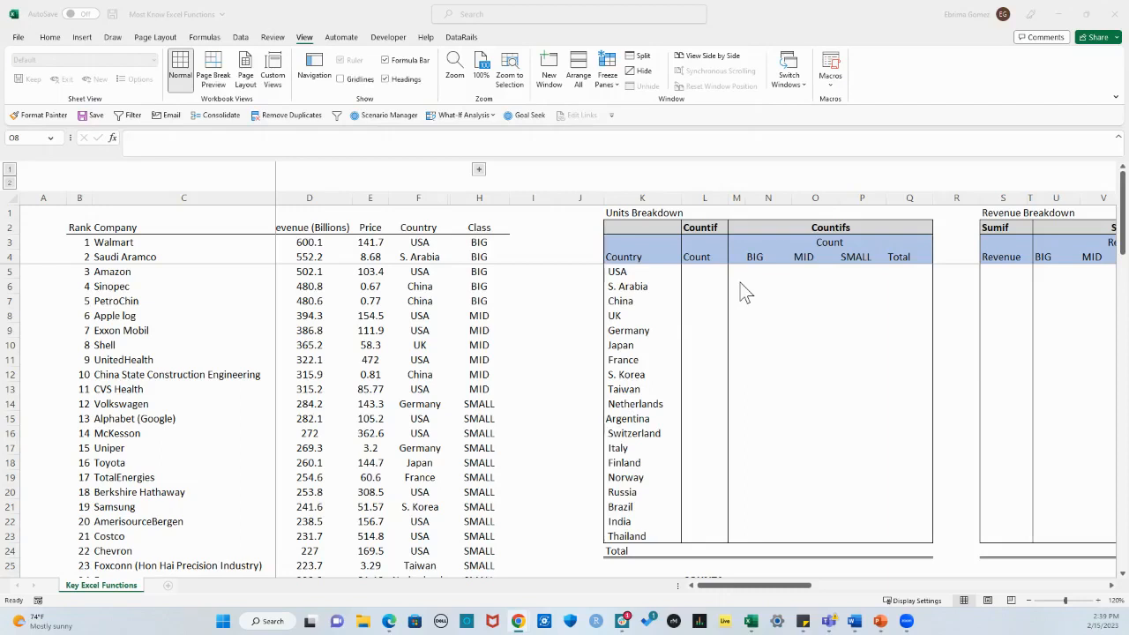
Step: Examine the company data's Country column and the list of countries in the Units Breakdown table
{"action": "left_click", "coordinate": [1113, 587]}
{"action": "left_click", "coordinate": [1112, 587]}
{"action": "left_click", "coordinate": [1112, 587]}
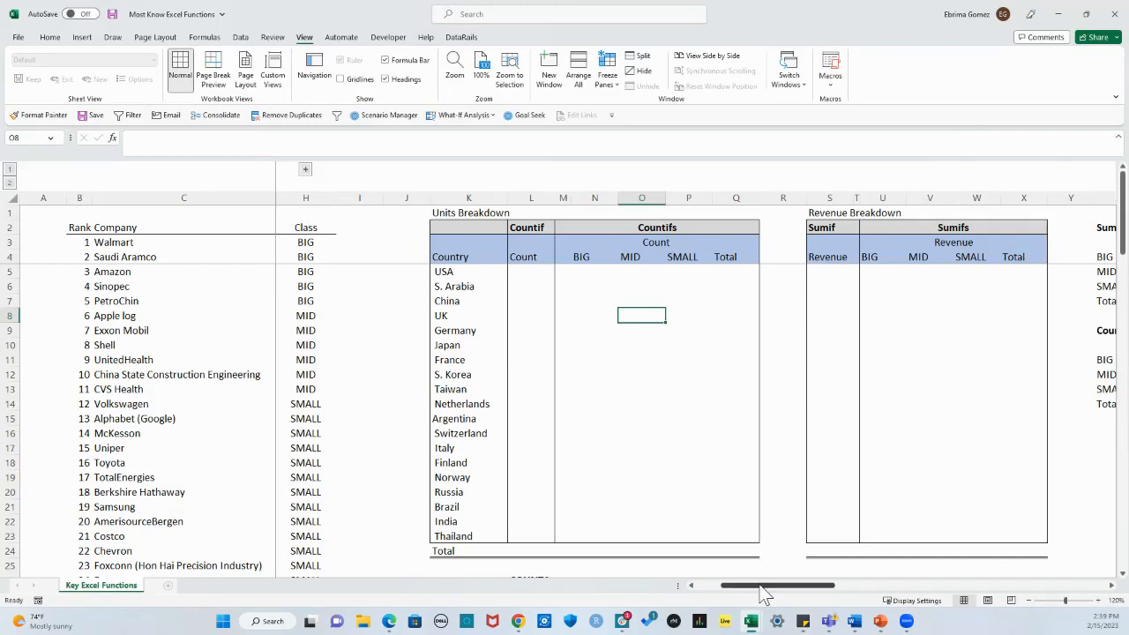
{"action": "left_click_drag", "start_coordinate": [764, 596], "coordinate": [747, 590]}
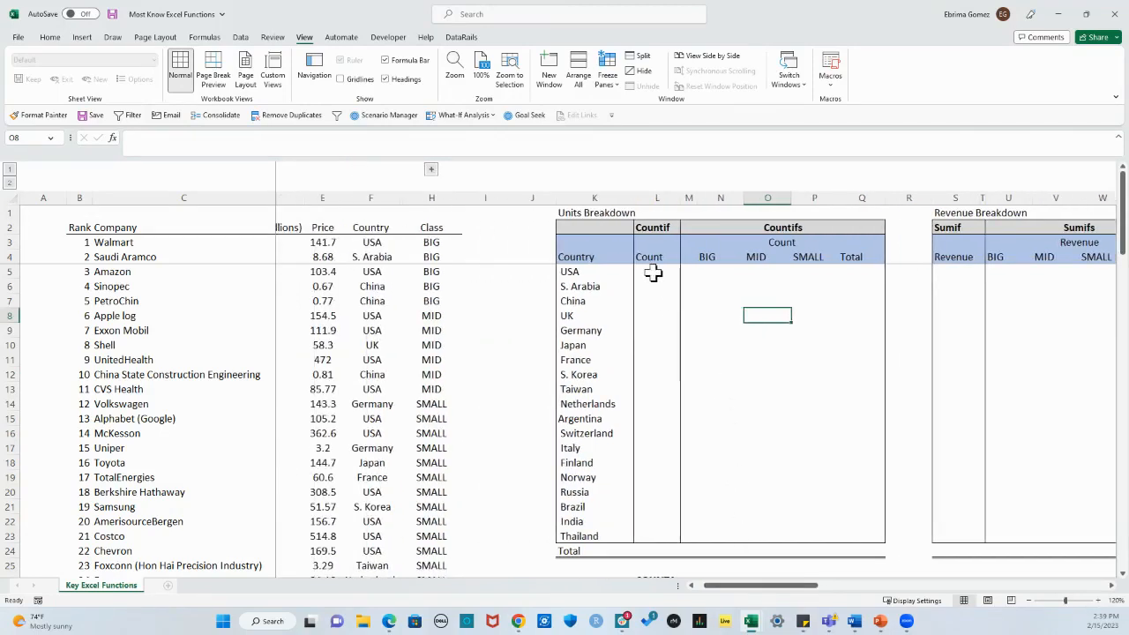
{"action": "left_click_drag", "start_coordinate": [726, 587], "coordinate": [719, 590]}
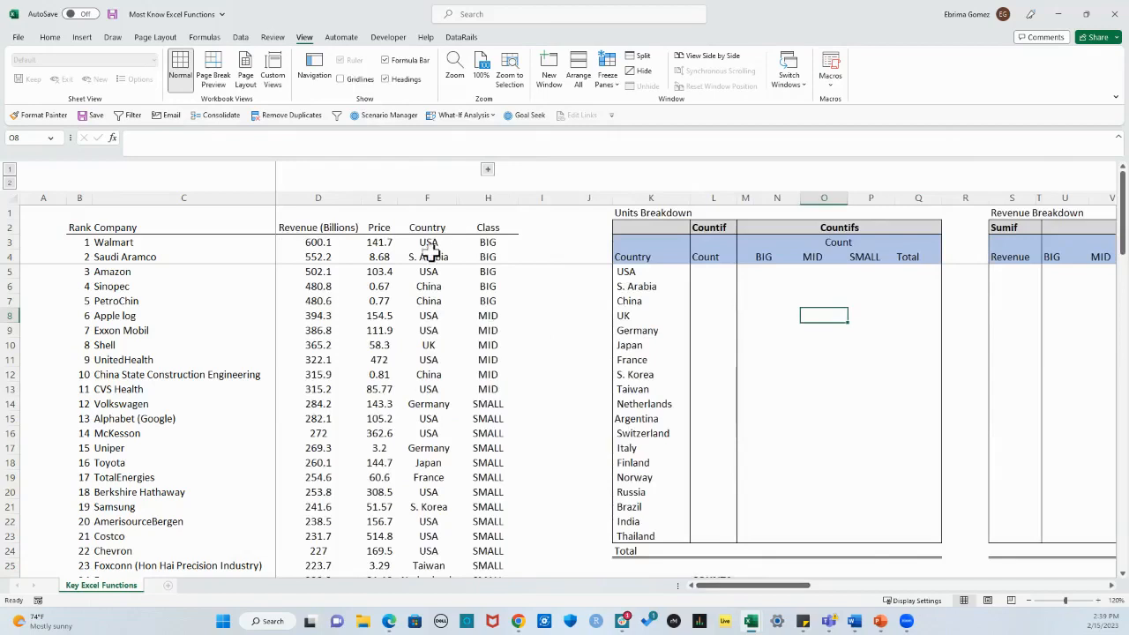
{"action": "left_click_drag", "start_coordinate": [648, 272], "coordinate": [642, 544]}
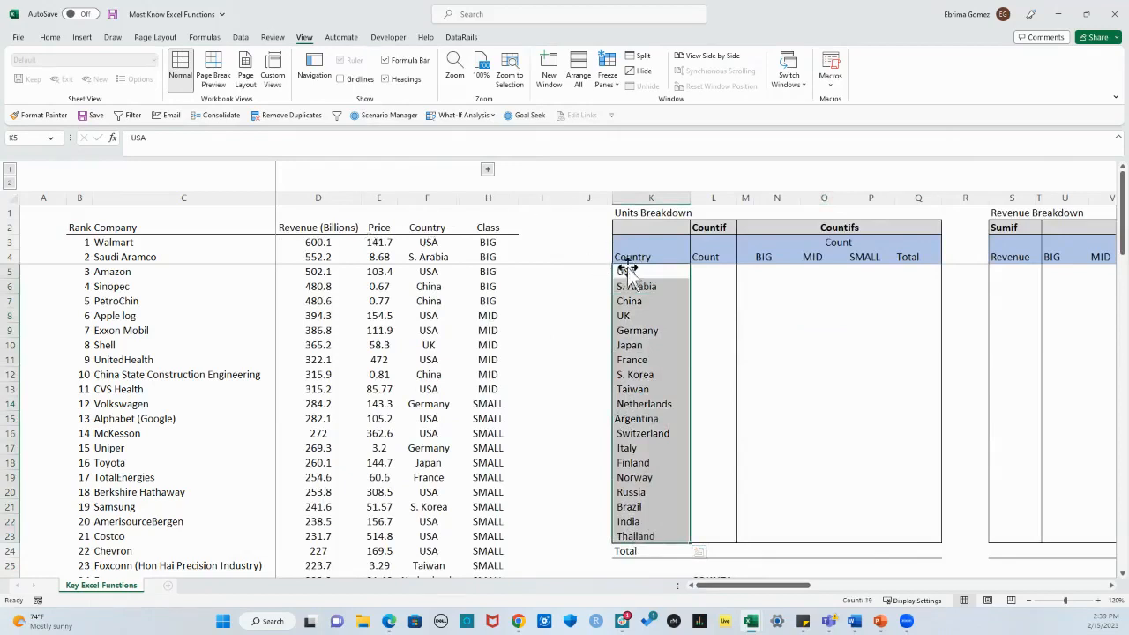
{"action": "left_click_drag", "start_coordinate": [635, 273], "coordinate": [643, 538]}
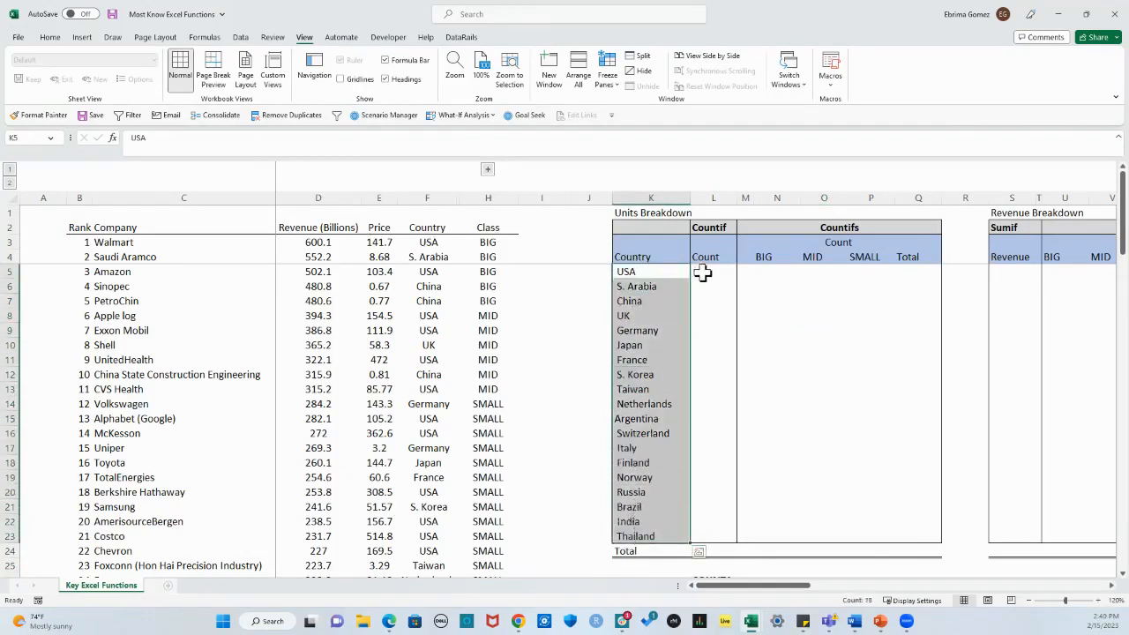
{"action": "left_click", "coordinate": [701, 273]}
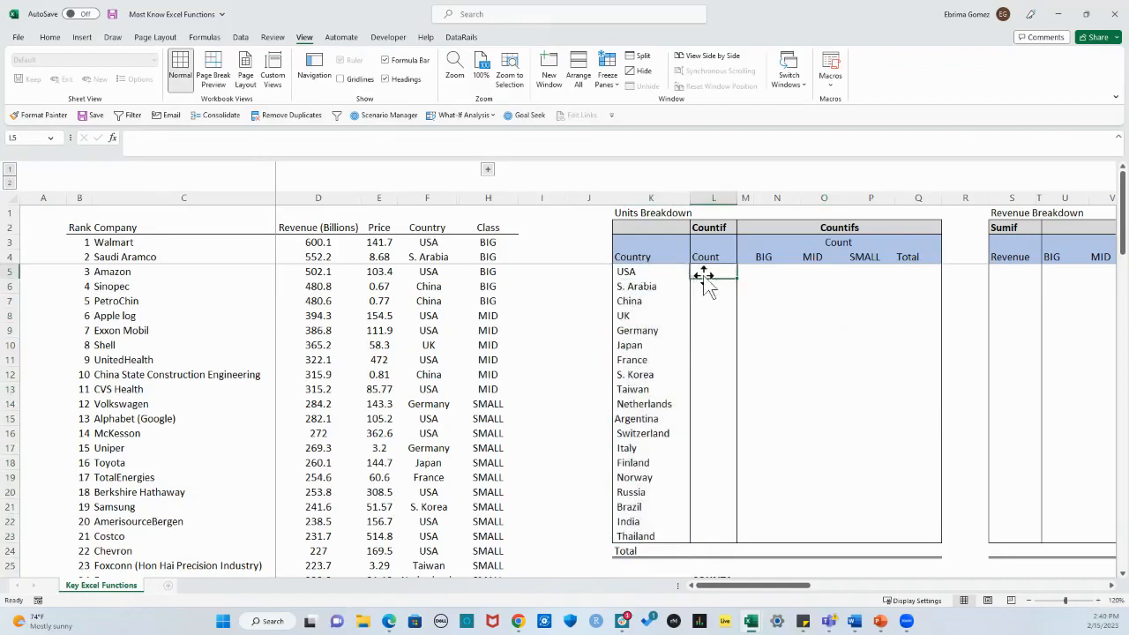
{"action": "left_click", "coordinate": [629, 273]}
{"action": "left_click", "coordinate": [700, 284]}
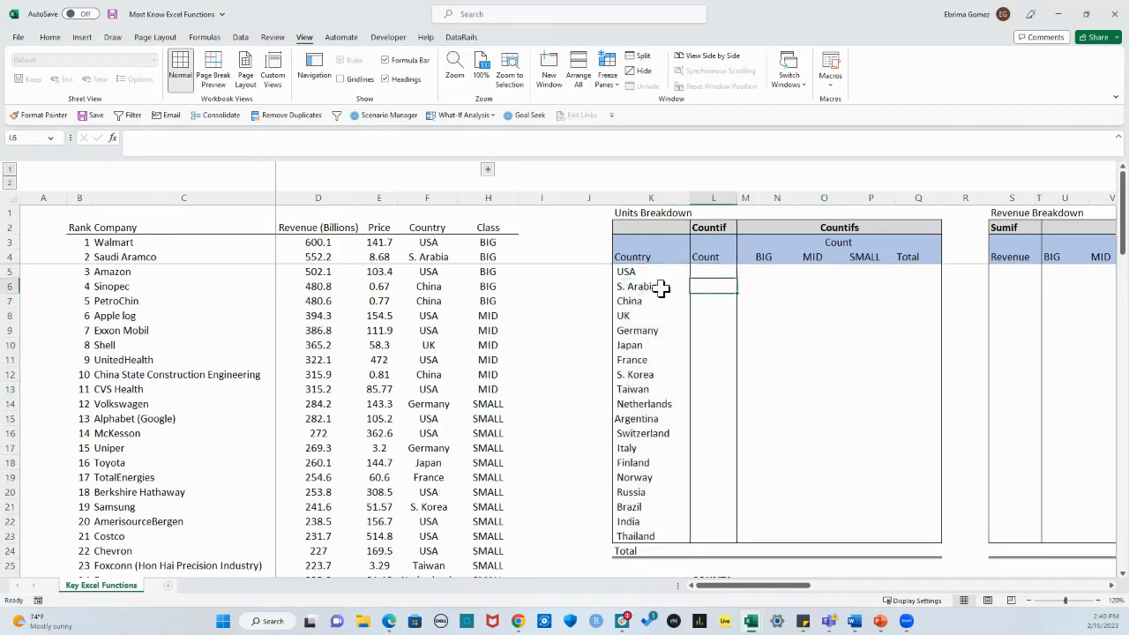
{"action": "left_click", "coordinate": [653, 287]}
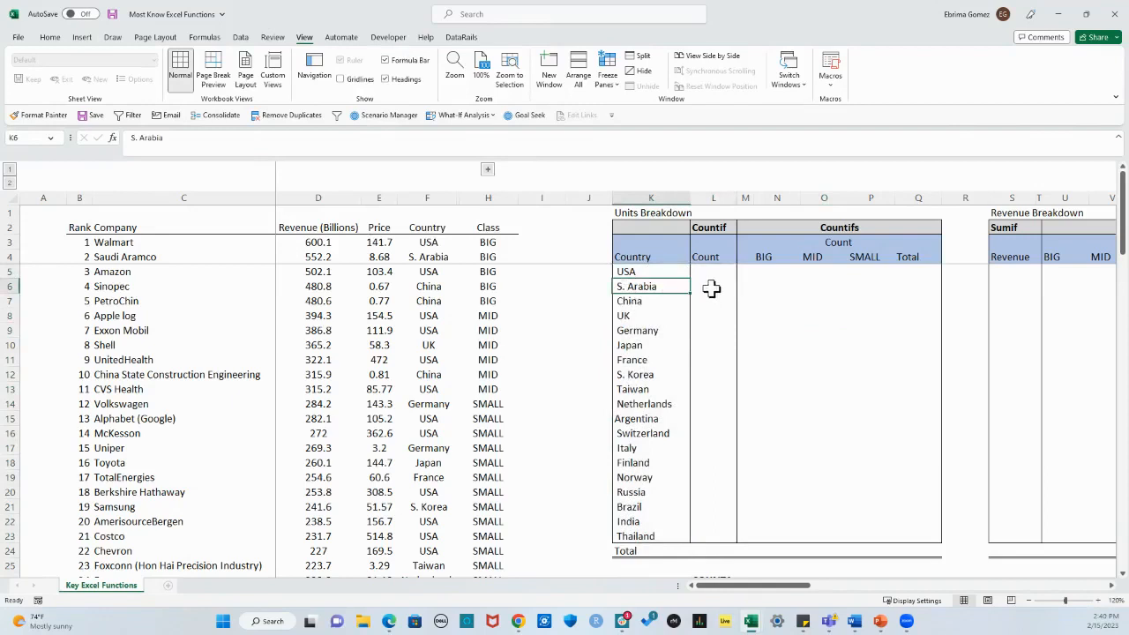
Step: Begin a COUNTIF formula in the USA row's Count cell, L5
{"action": "left_click", "coordinate": [713, 275]}
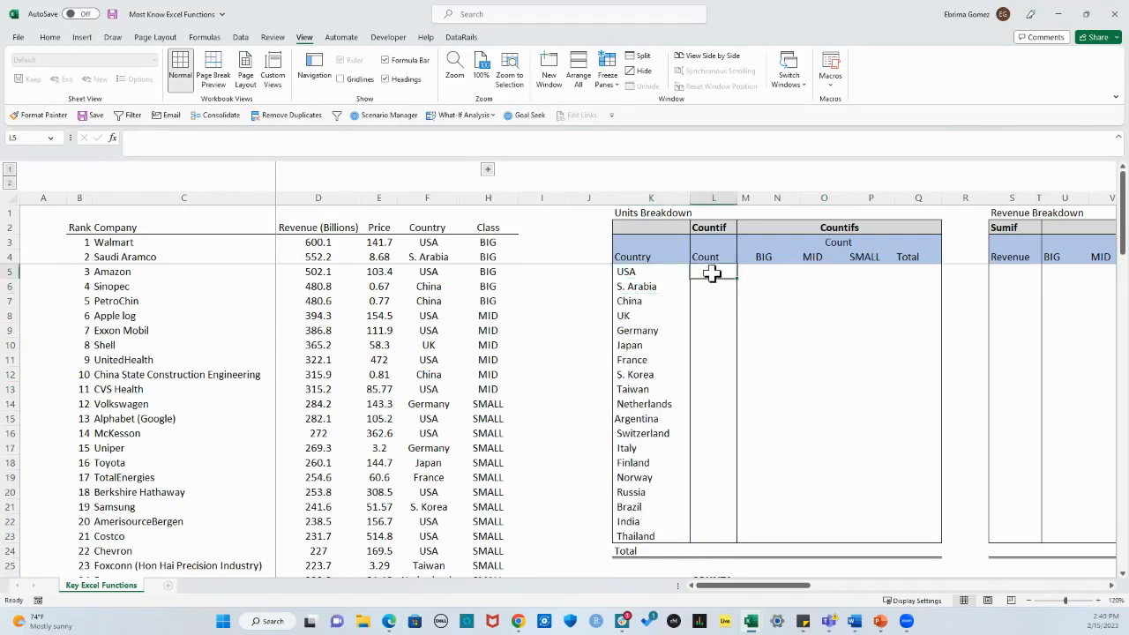
{"action": "type", "text": "="}
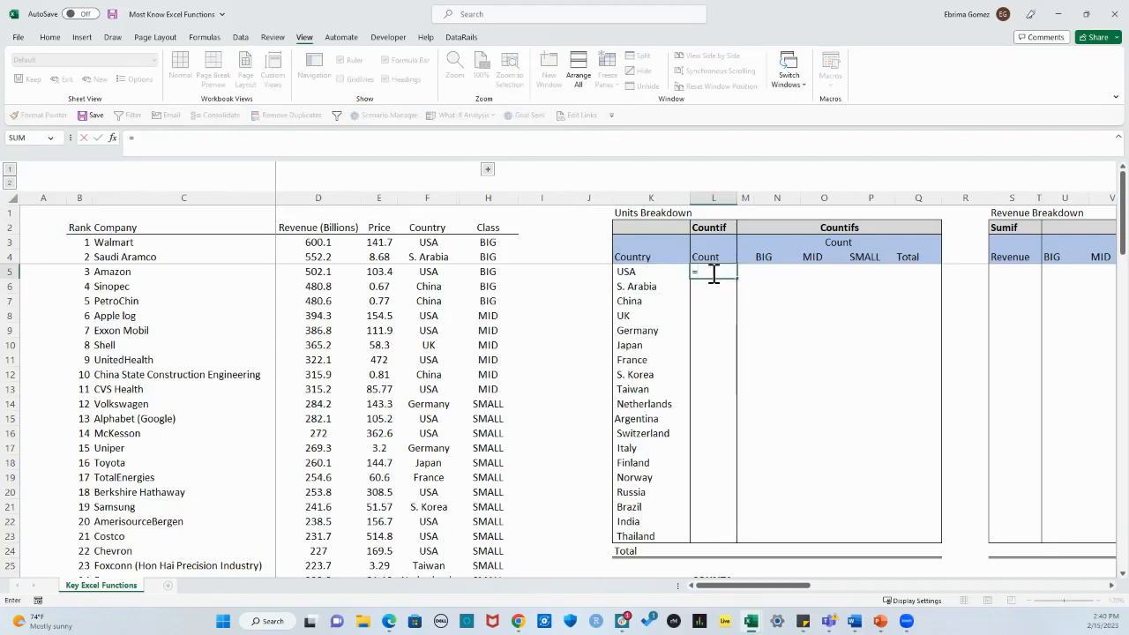
{"action": "type", "text": "cou"}
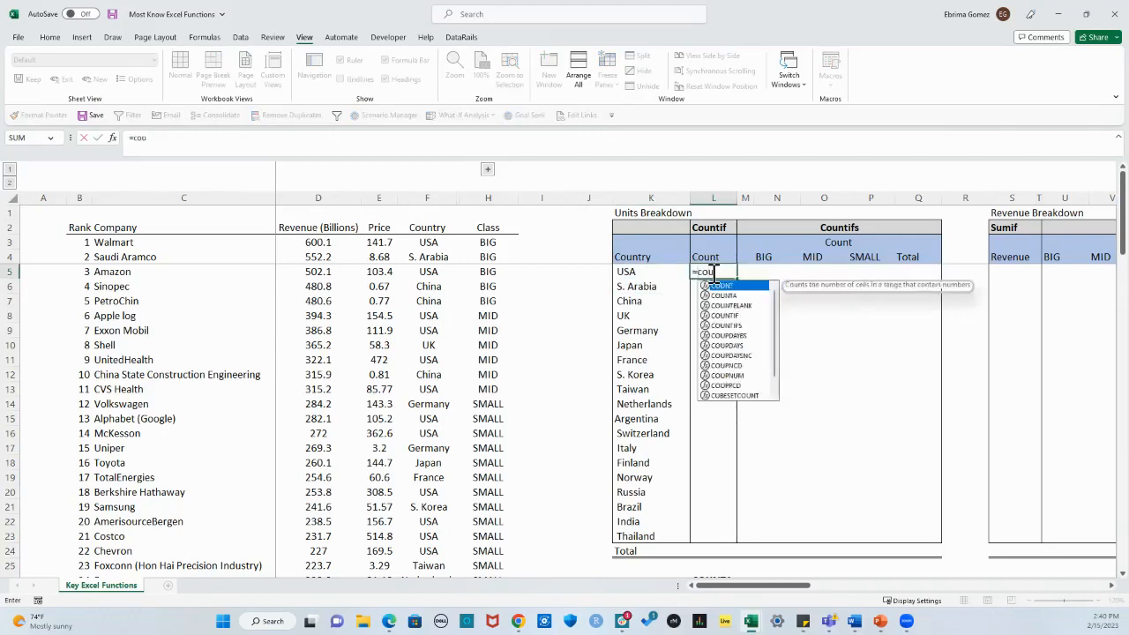
{"action": "key", "text": "Tab"}
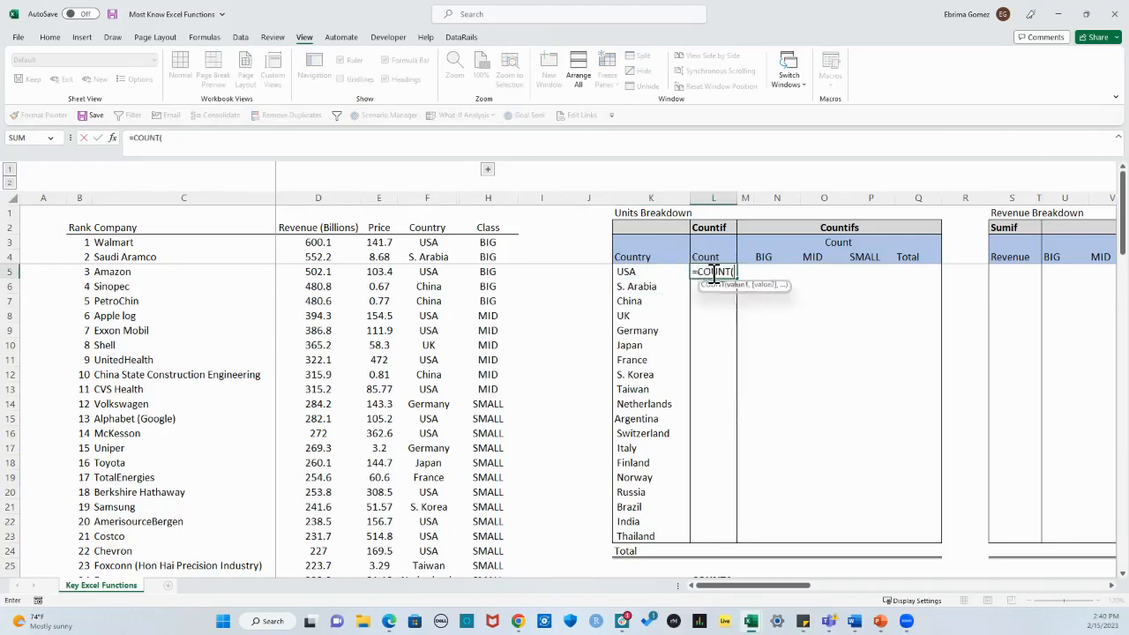
{"action": "key", "text": "BackSpace"}
{"action": "type", "text": "if"}
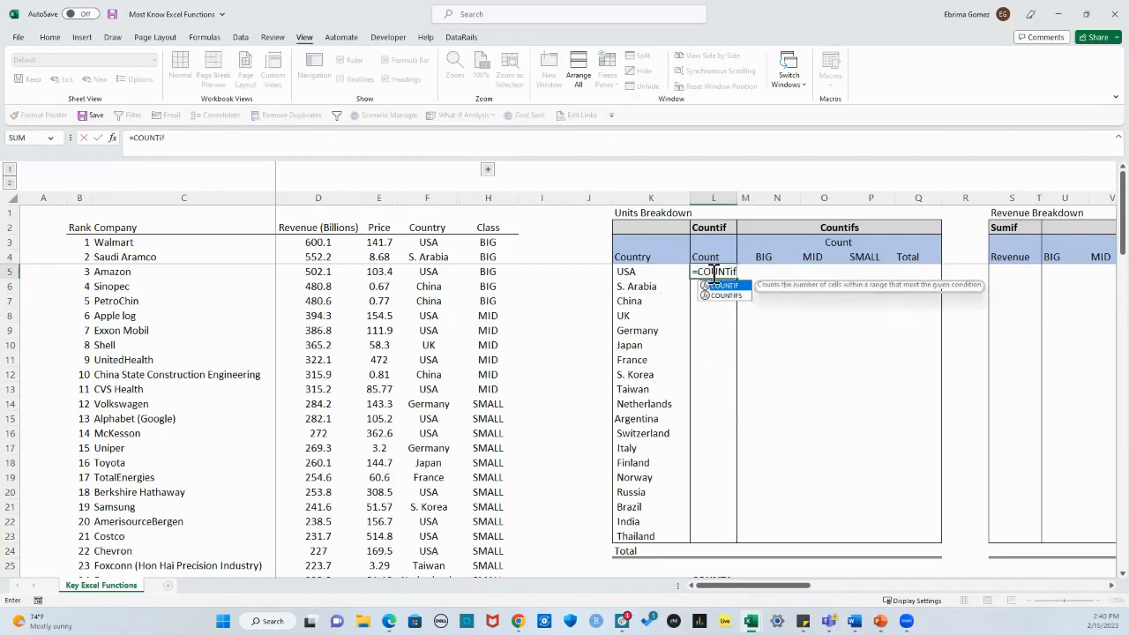
{"action": "key", "text": "Tab"}
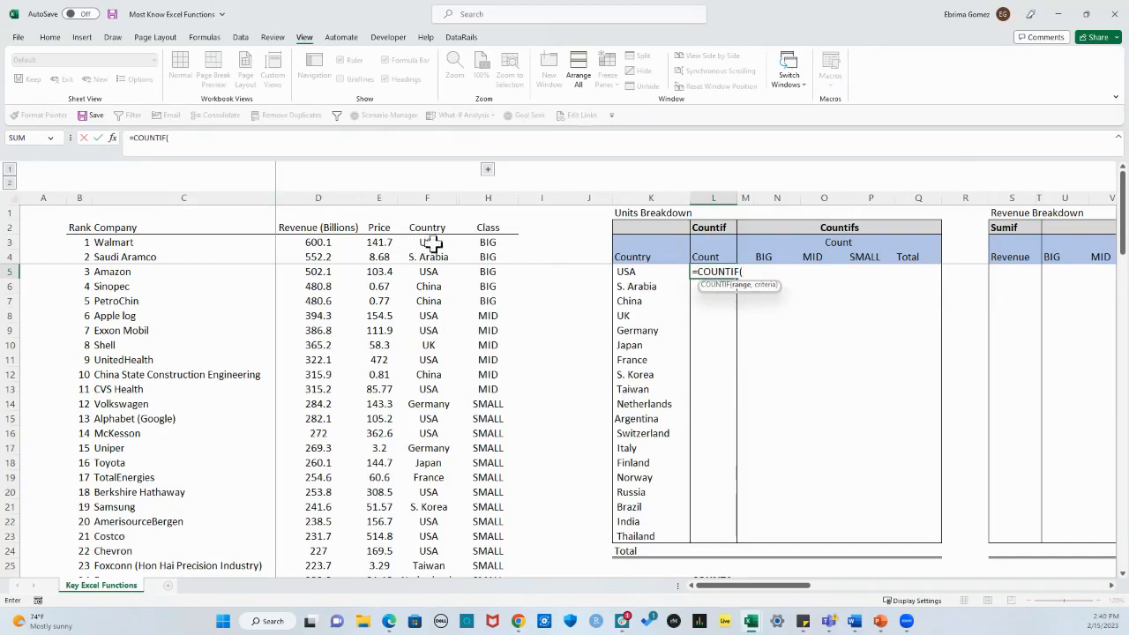
Step: Set the COUNTIF range to the company data's Country column as the absolute reference $F$3:$F$102
{"action": "left_click_drag", "start_coordinate": [429, 244], "coordinate": [429, 281]}
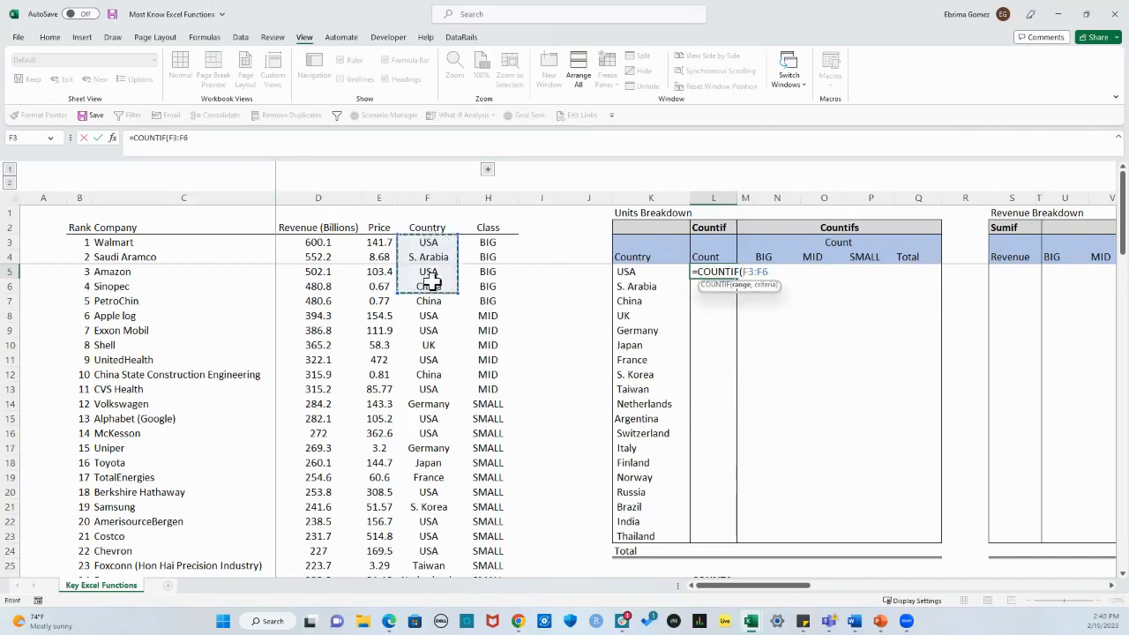
{"action": "key", "text": "ctrl+shift+Down"}
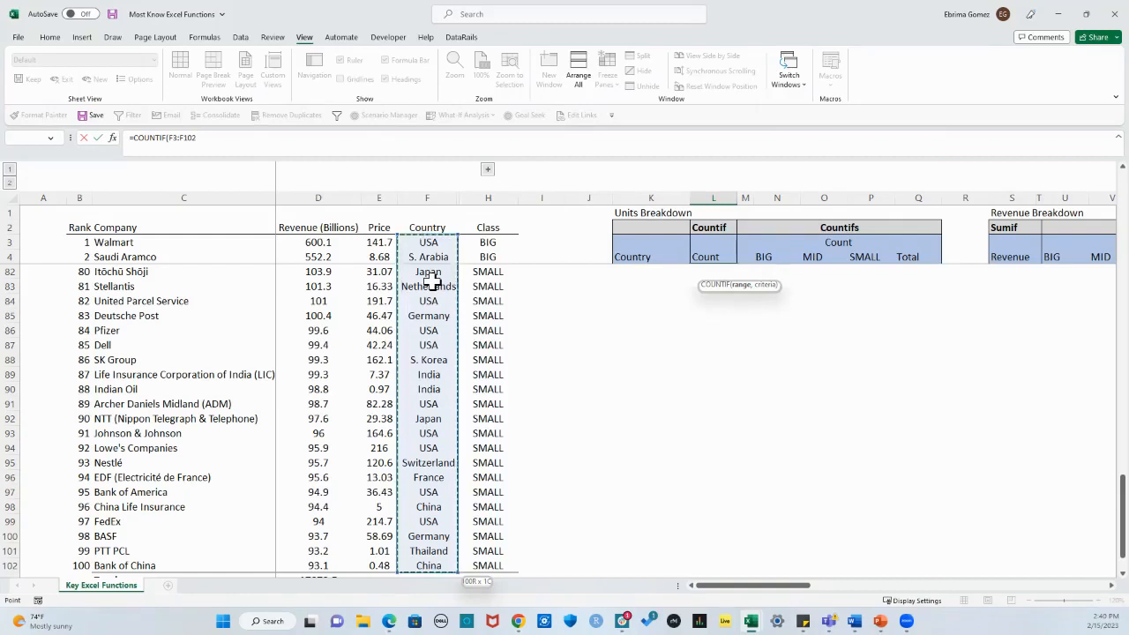
{"action": "left_click_drag", "start_coordinate": [430, 279], "coordinate": [430, 278]}
{"action": "key", "text": "F4"}
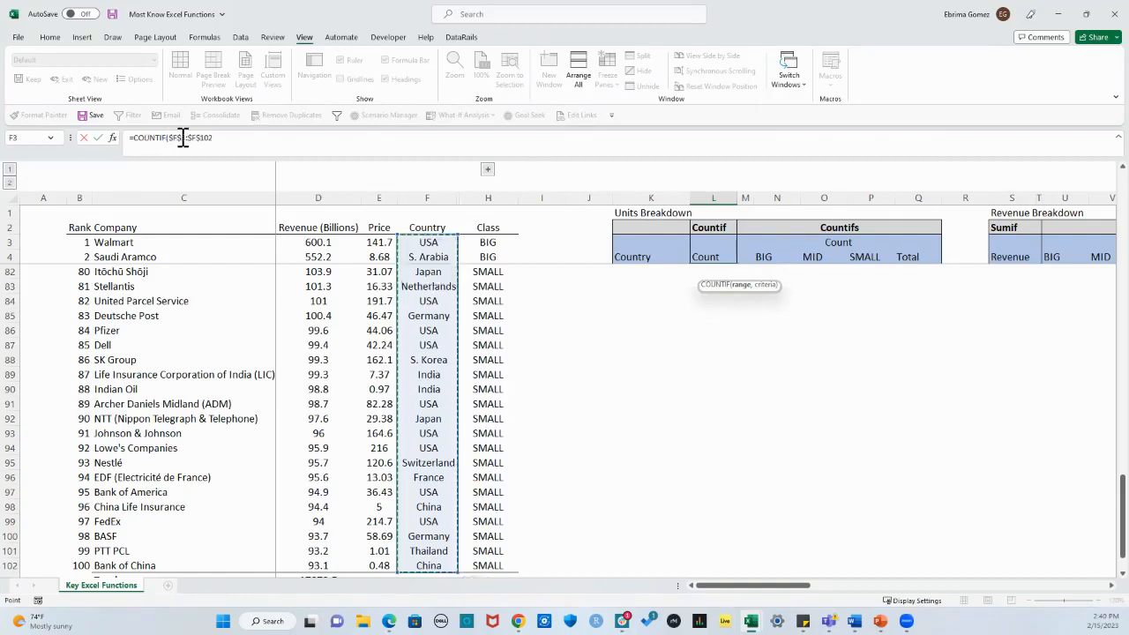
{"action": "left_click", "coordinate": [216, 138]}
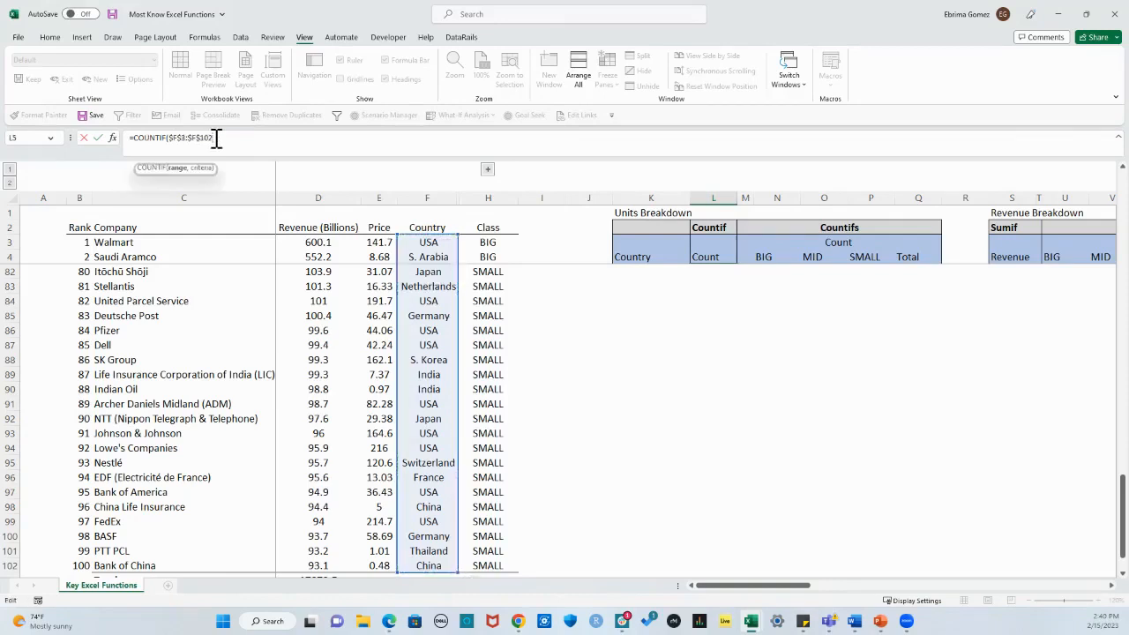
{"action": "type", "text": ","}
Step: Use the USA cell as the COUNTIF criterion with its column locked, $K5, and complete the formula
{"action": "scroll", "coordinate": [709, 433], "scroll_direction": "up", "scroll_amount": 20}
{"action": "scroll", "coordinate": [761, 456], "scroll_direction": "up", "scroll_amount": 1}
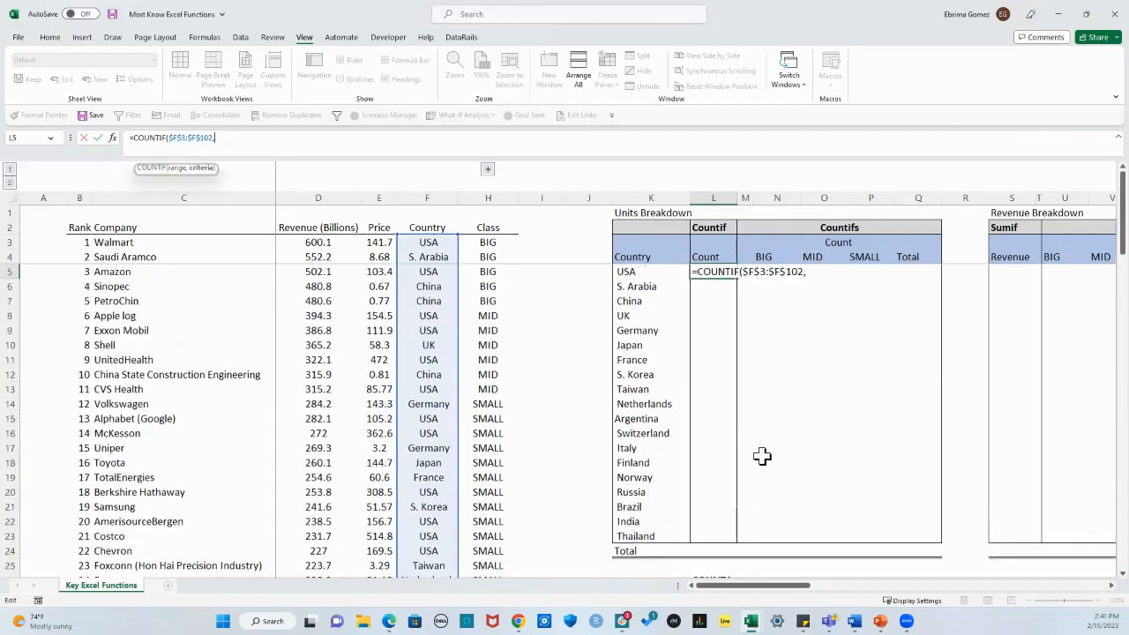
{"action": "left_click", "coordinate": [648, 273]}
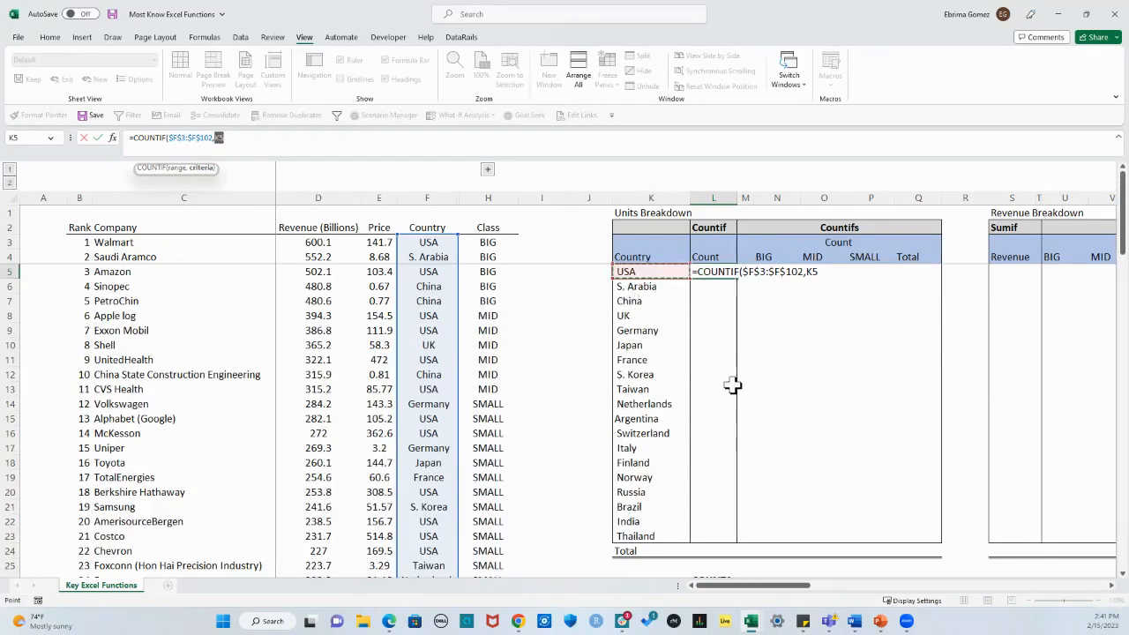
{"action": "key", "text": "F4"}
{"action": "key", "text": "F4"}
{"action": "key", "text": "F4"}
{"action": "key", "text": "Return"}
Step: Fill the COUNTIF formula from L5 down to the Thailand row only, and check the formula in L23
{"action": "left_click", "coordinate": [718, 271]}
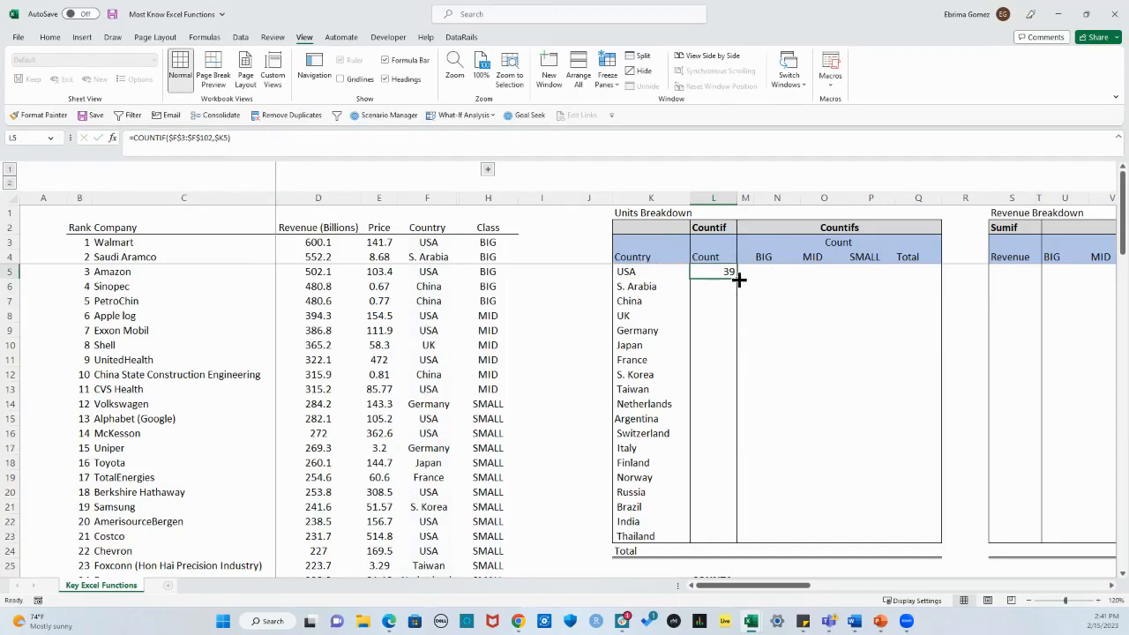
{"action": "double_click", "coordinate": [737, 279]}
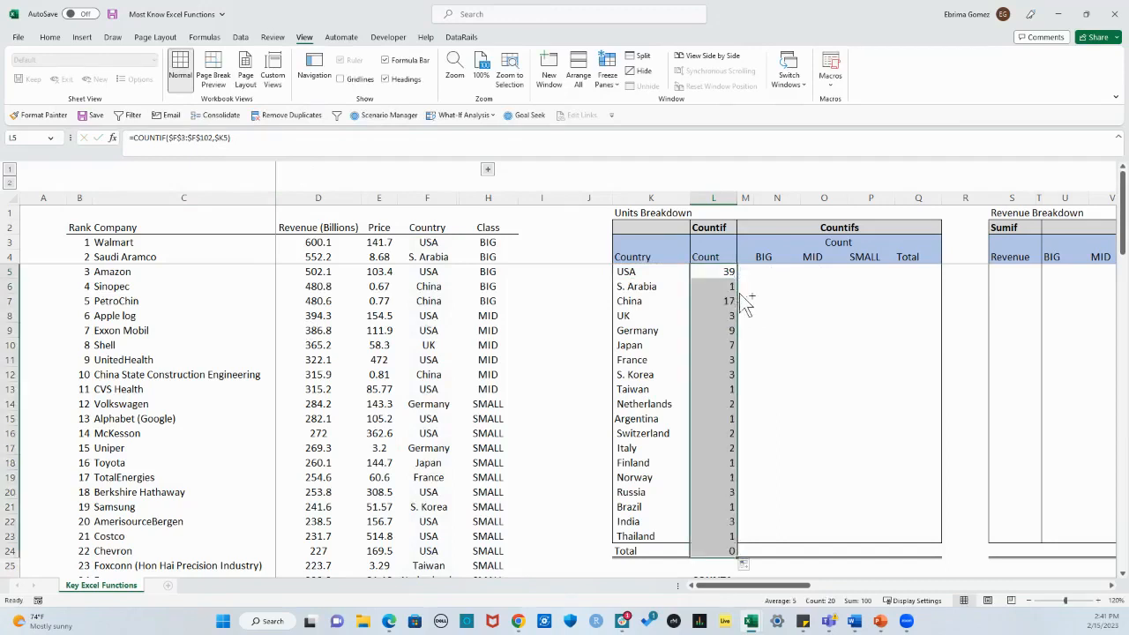
{"action": "key", "text": "ctrl+z"}
{"action": "left_click_drag", "start_coordinate": [737, 278], "coordinate": [721, 539]}
{"action": "left_click", "coordinate": [824, 462]}
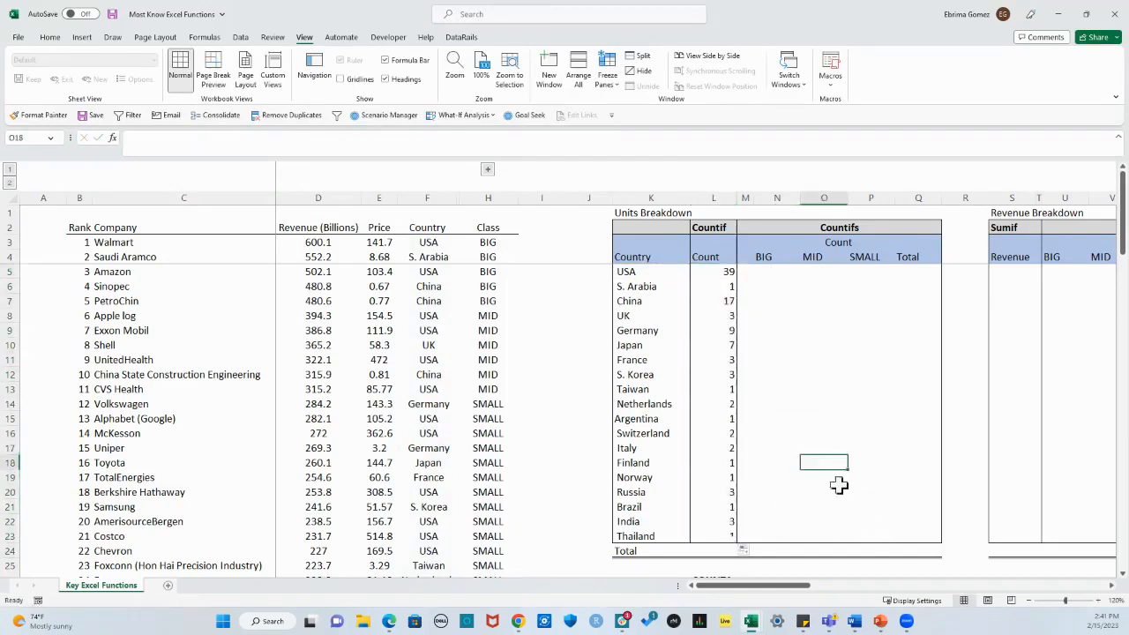
{"action": "double_click", "coordinate": [717, 535]}
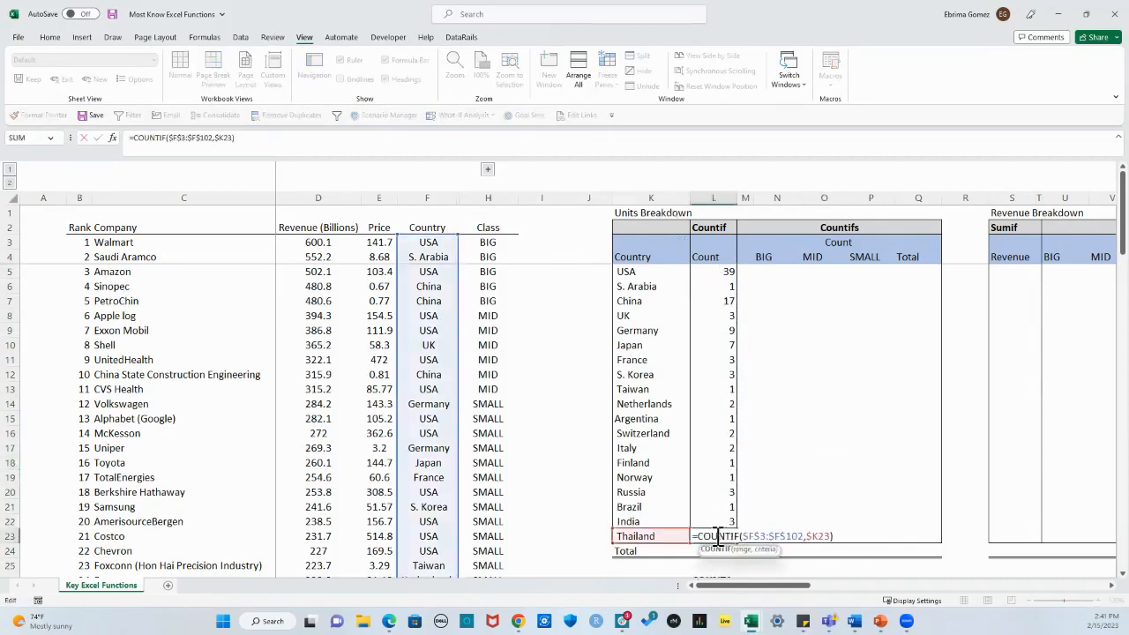
{"action": "key", "text": "Escape"}
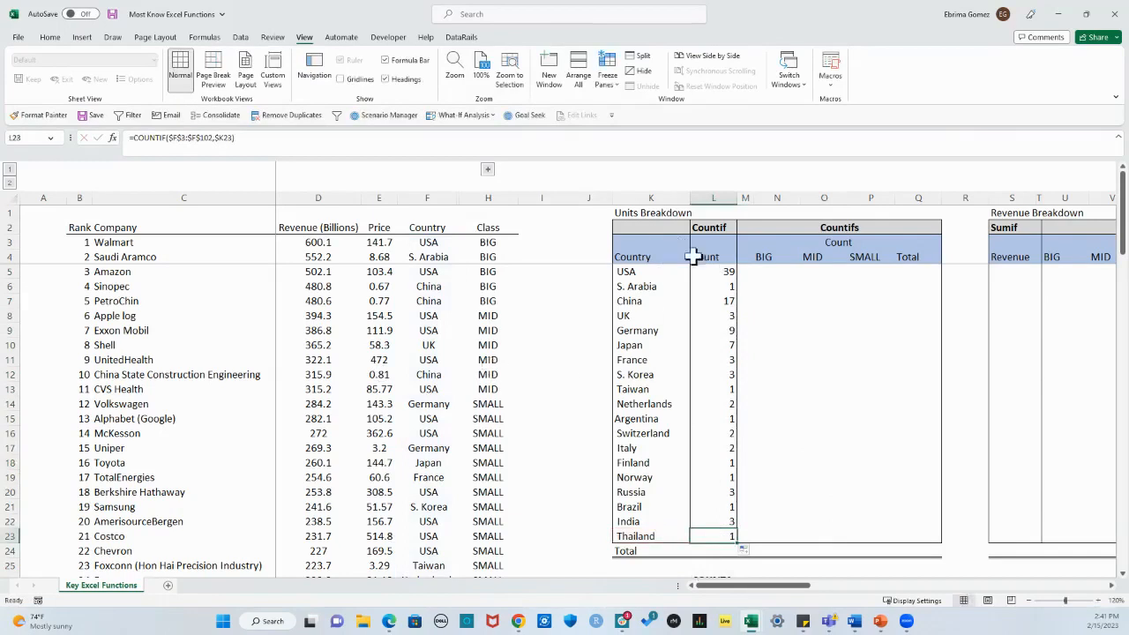
Step: Total the country counts in L24 with =SUM(L5:L23)
{"action": "left_click", "coordinate": [713, 549]}
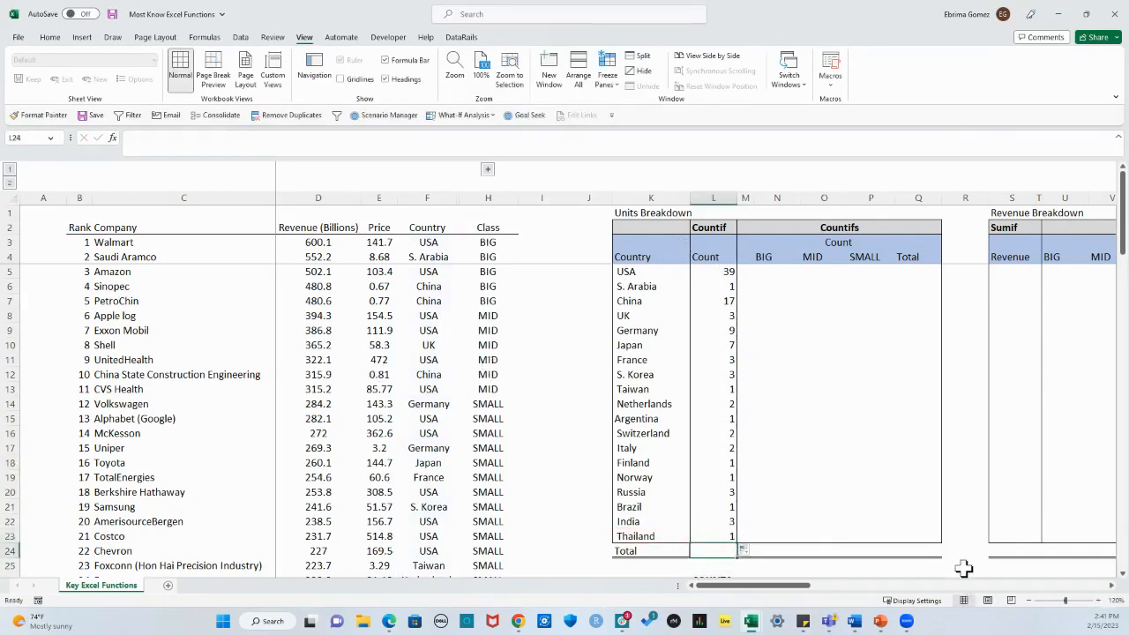
{"action": "key", "text": "alt+equal"}
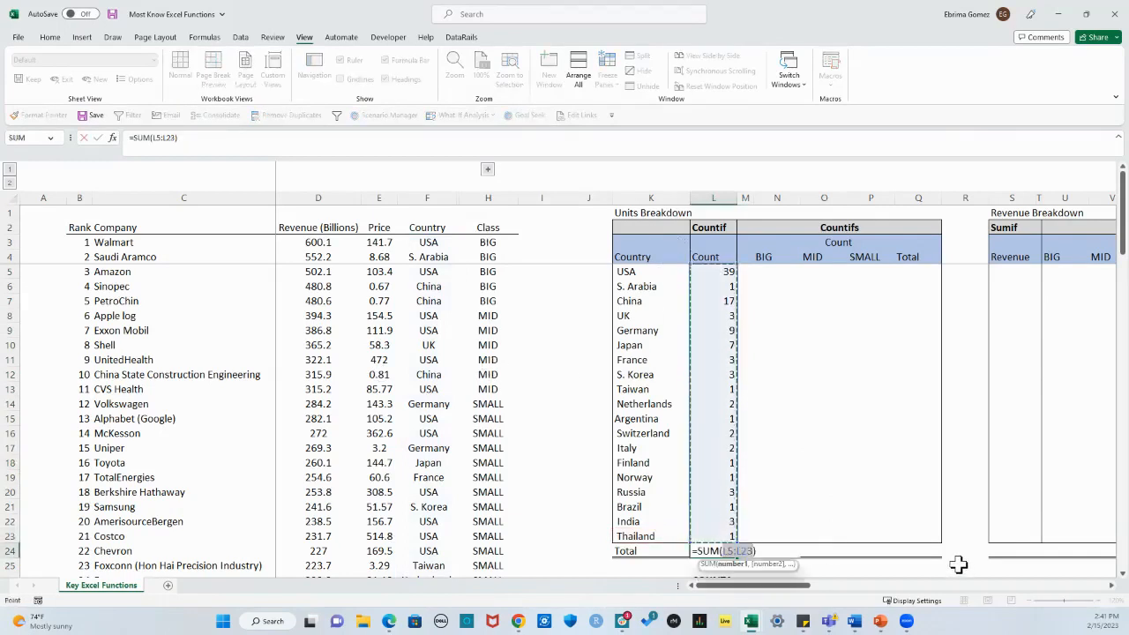
{"action": "key", "text": "Return"}
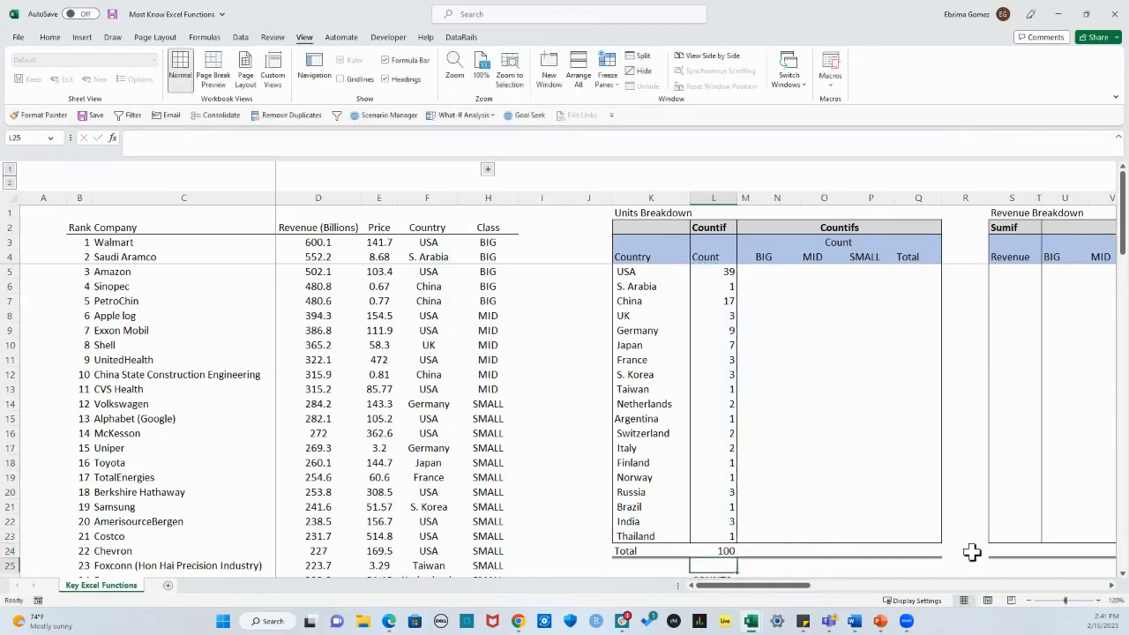
{"action": "left_click", "coordinate": [810, 461]}
{"action": "left_click", "coordinate": [723, 551]}
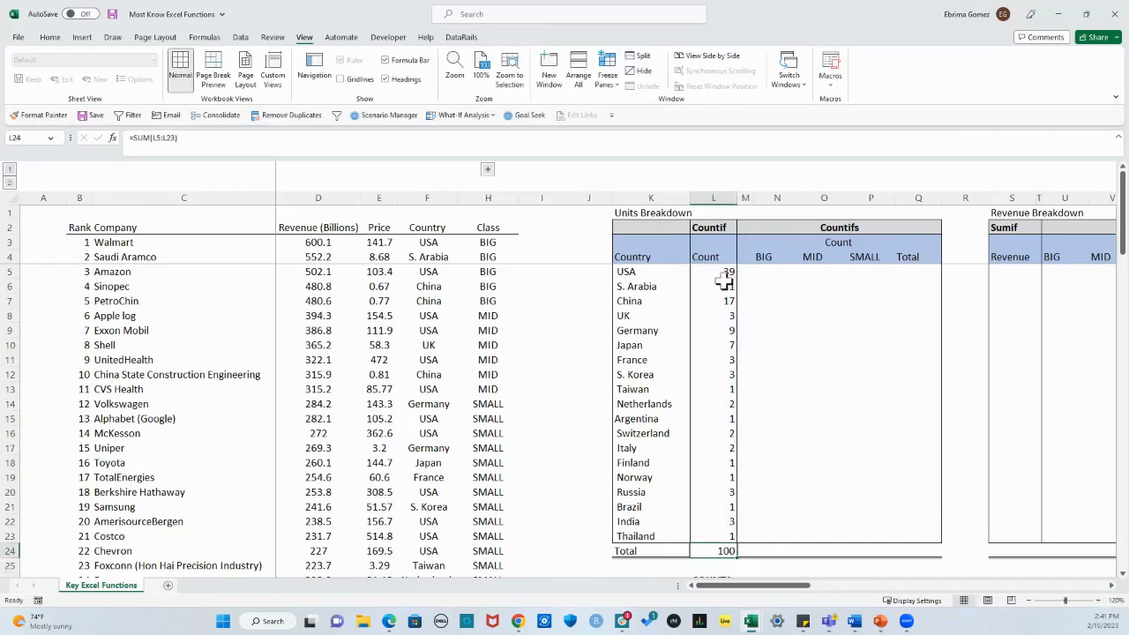
Step: Review the country names and the BIG, MID and SMALL class headings of the Countifs section
{"action": "left_click", "coordinate": [650, 272]}
{"action": "left_click", "coordinate": [649, 290]}
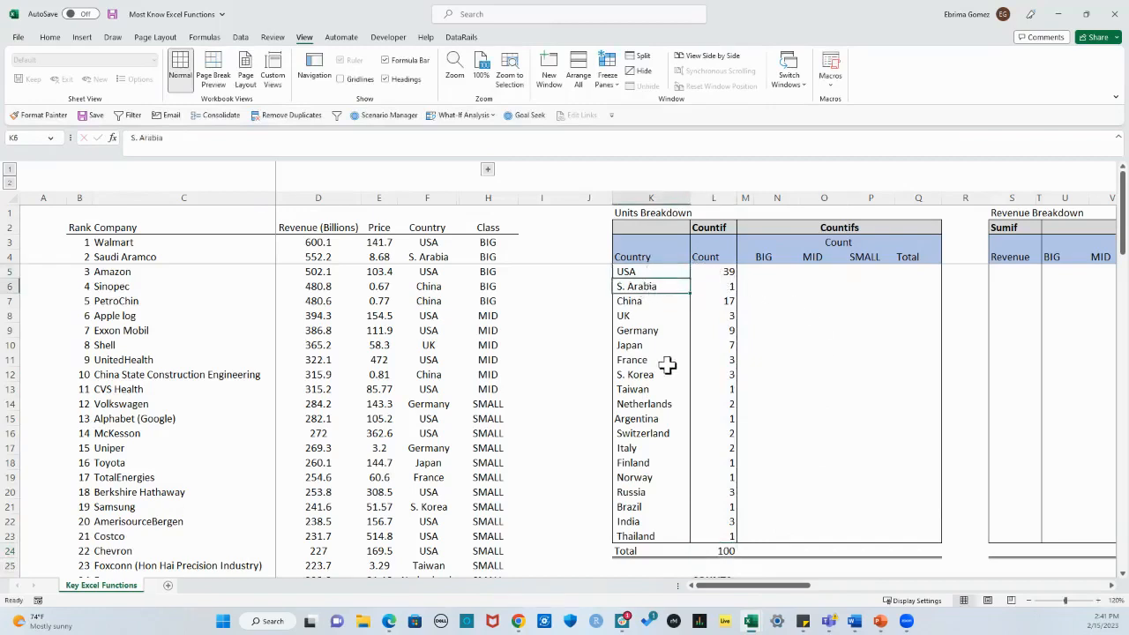
{"action": "left_click", "coordinate": [651, 404]}
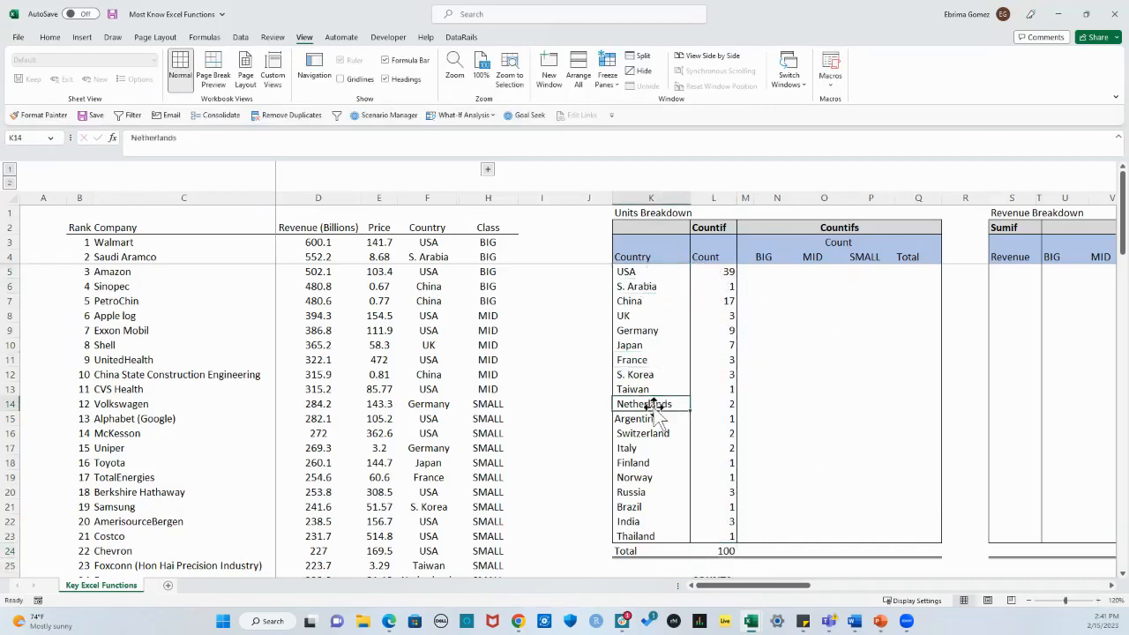
{"action": "left_click", "coordinate": [765, 275]}
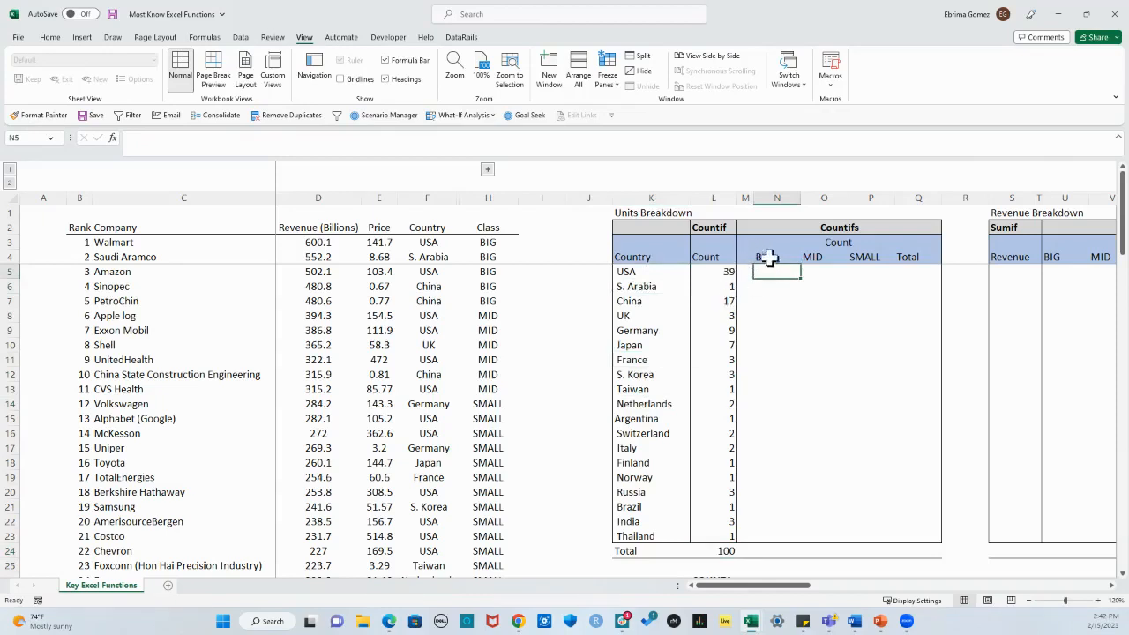
{"action": "left_click", "coordinate": [770, 257]}
{"action": "left_click", "coordinate": [811, 256]}
{"action": "left_click", "coordinate": [872, 257]}
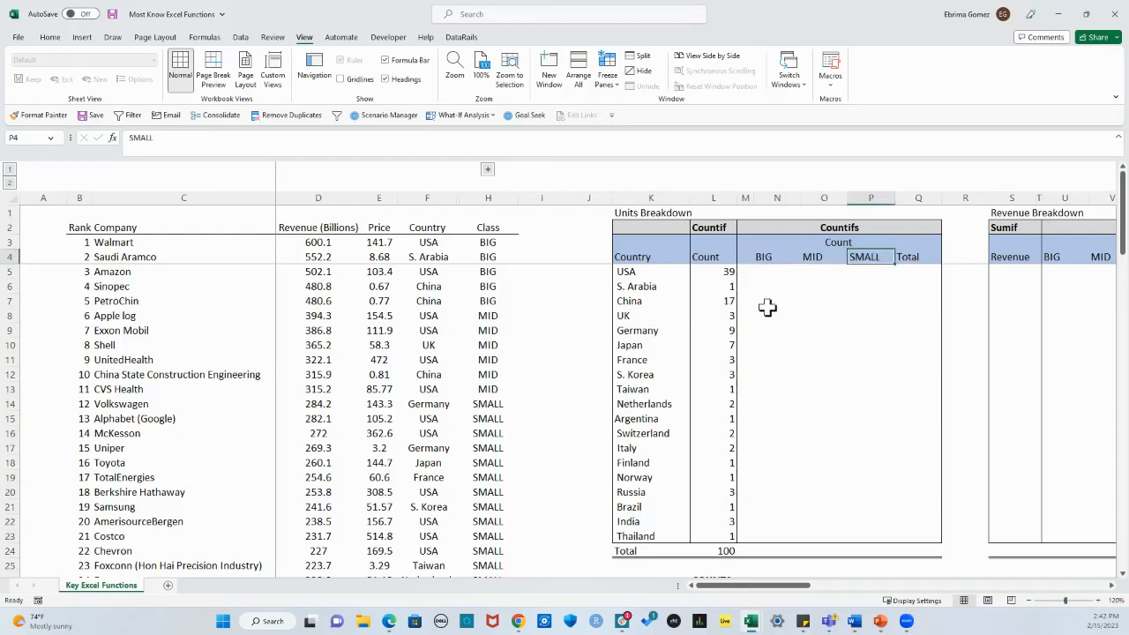
Step: Start a COUNTIFS formula in N5, the BIG cell of the USA row
{"action": "left_click", "coordinate": [761, 270]}
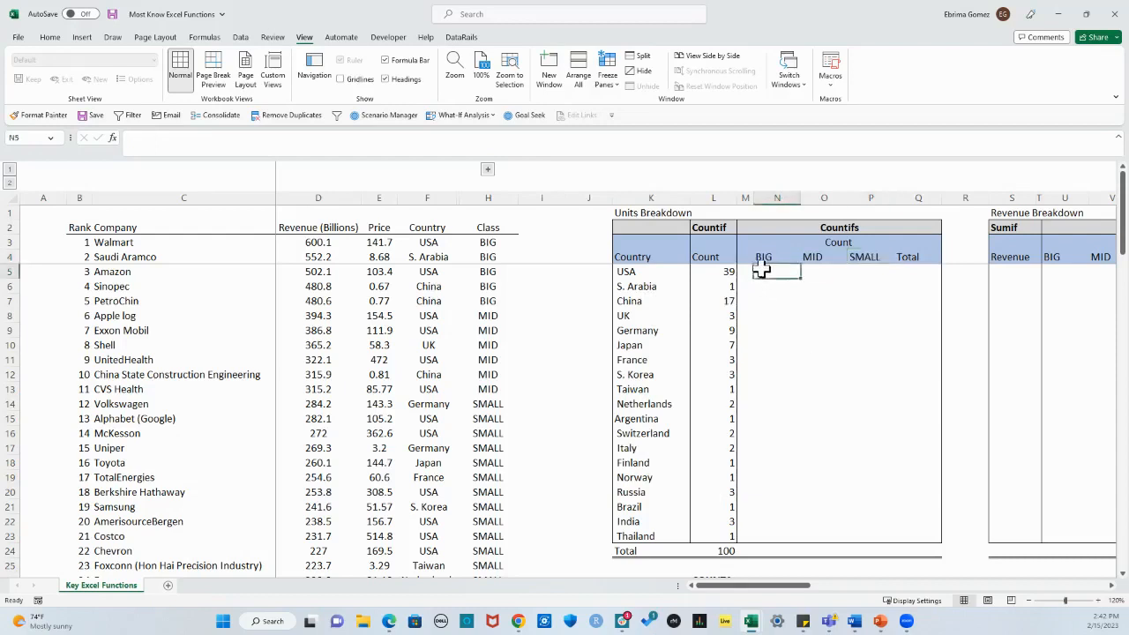
{"action": "type", "text": "=COUNT("}
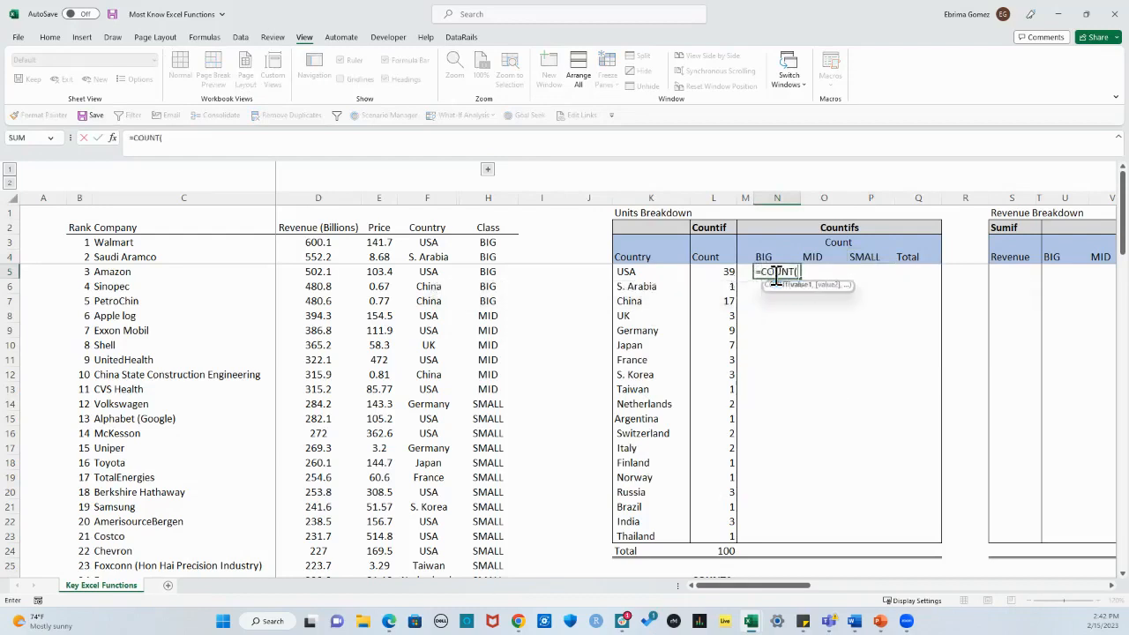
{"action": "key", "text": "BackSpace"}
{"action": "type", "text": "IF"}
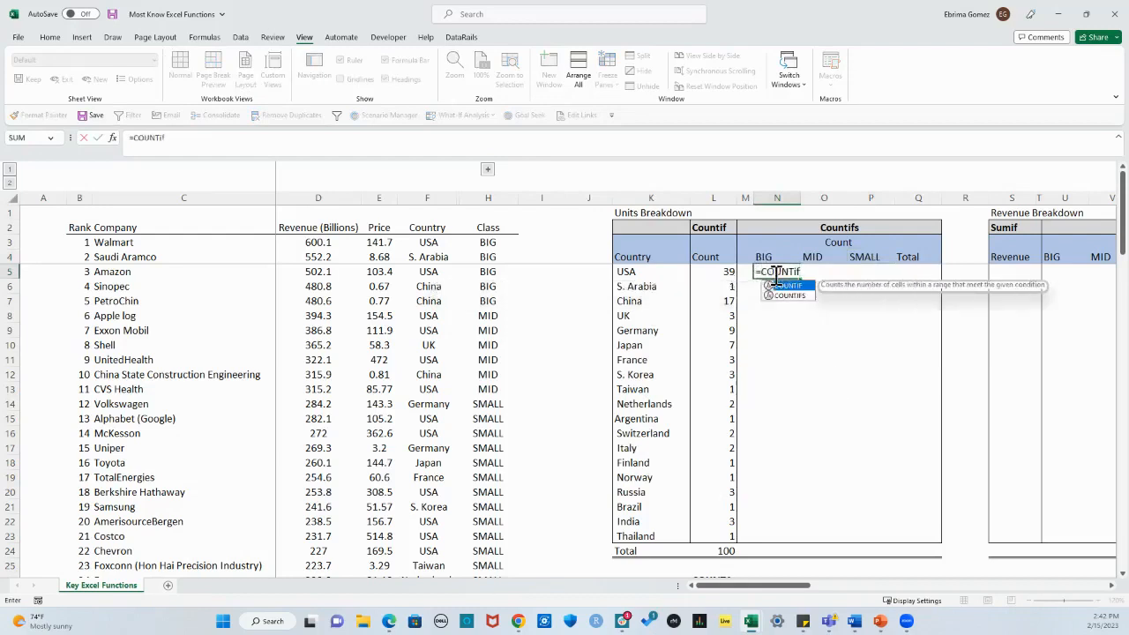
{"action": "key", "text": "Down"}
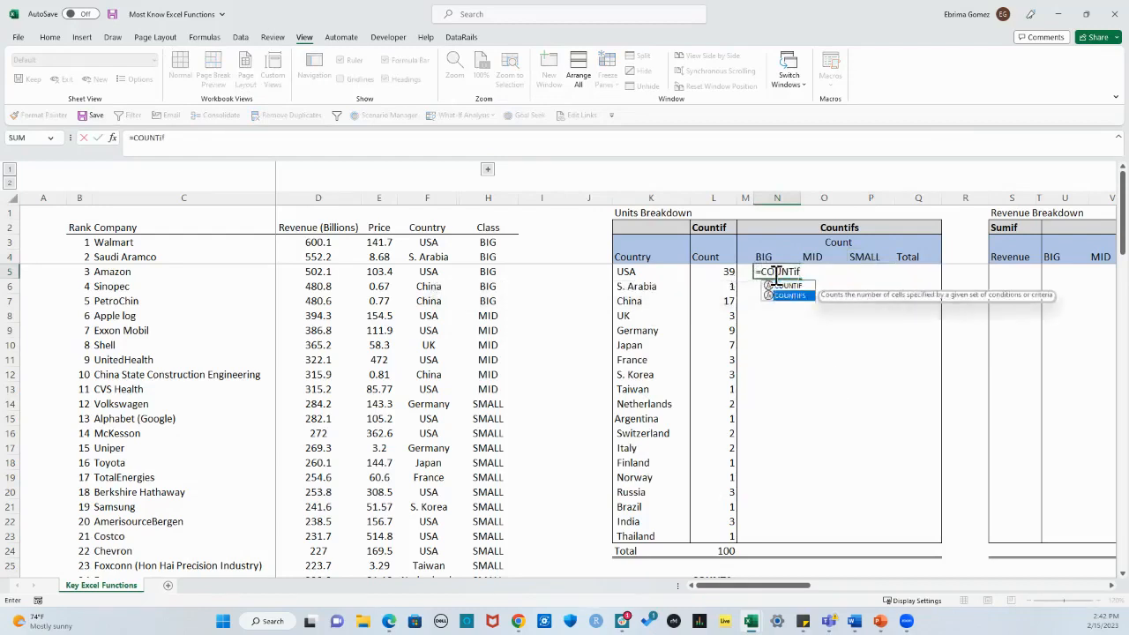
{"action": "key", "text": "Tab"}
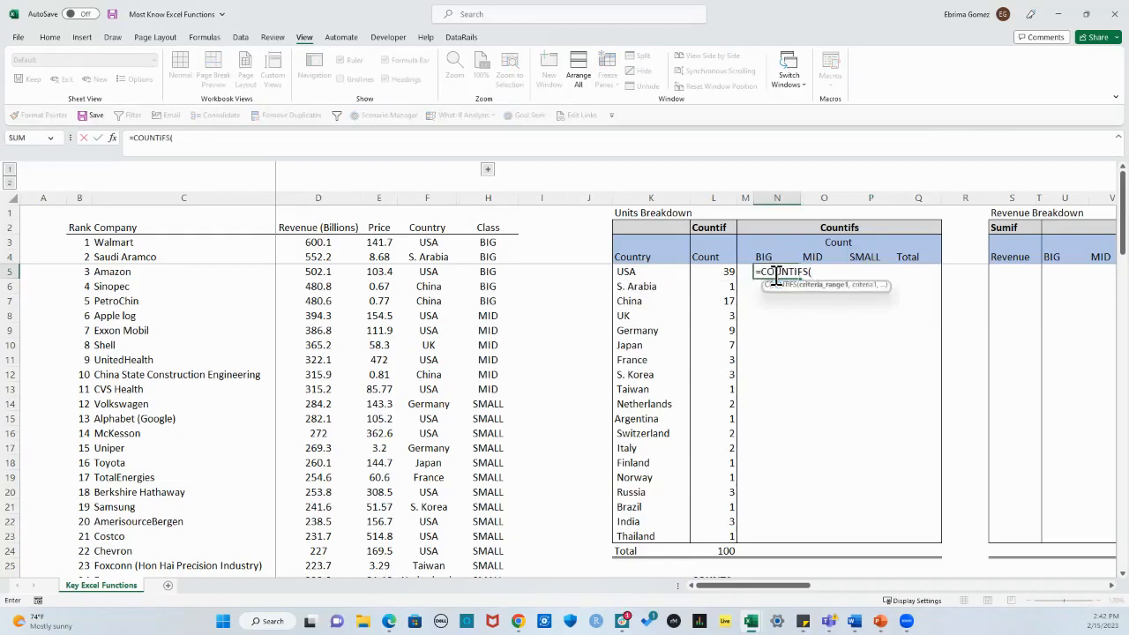
{"action": "key", "text": "BackSpace"}
{"action": "key", "text": "BackSpace"}
{"action": "key", "text": "BackSpace"}
{"action": "key", "text": "BackSpace"}
{"action": "key", "text": "BackSpace"}
{"action": "key", "text": "BackSpace"}
{"action": "key", "text": "BackSpace"}
{"action": "key", "text": "BackSpace"}
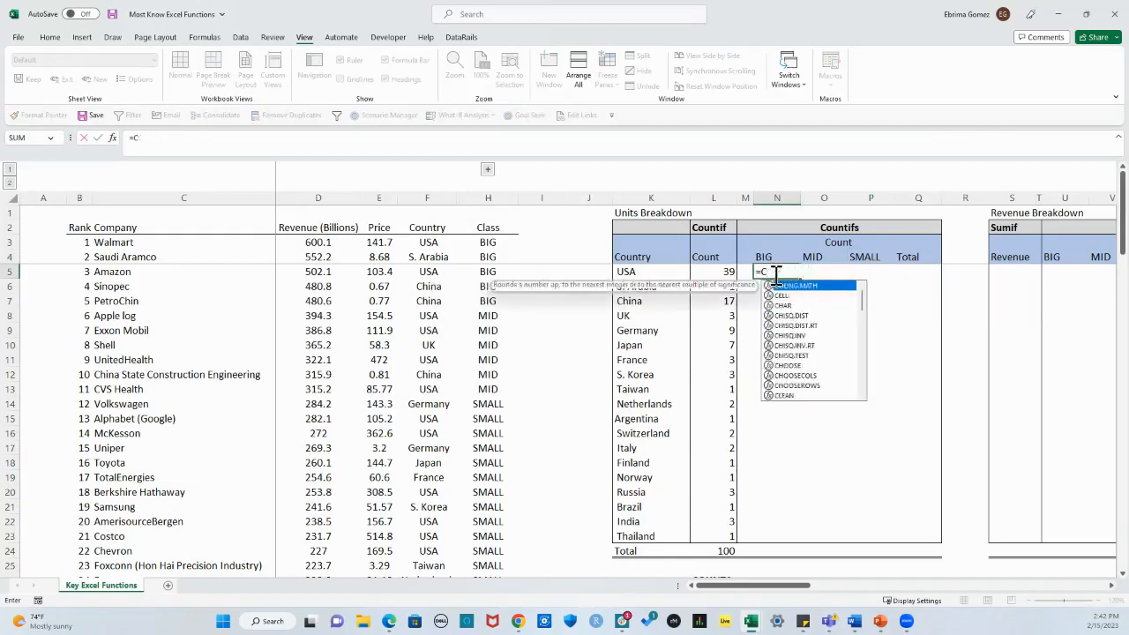
{"action": "type", "text": "oun"}
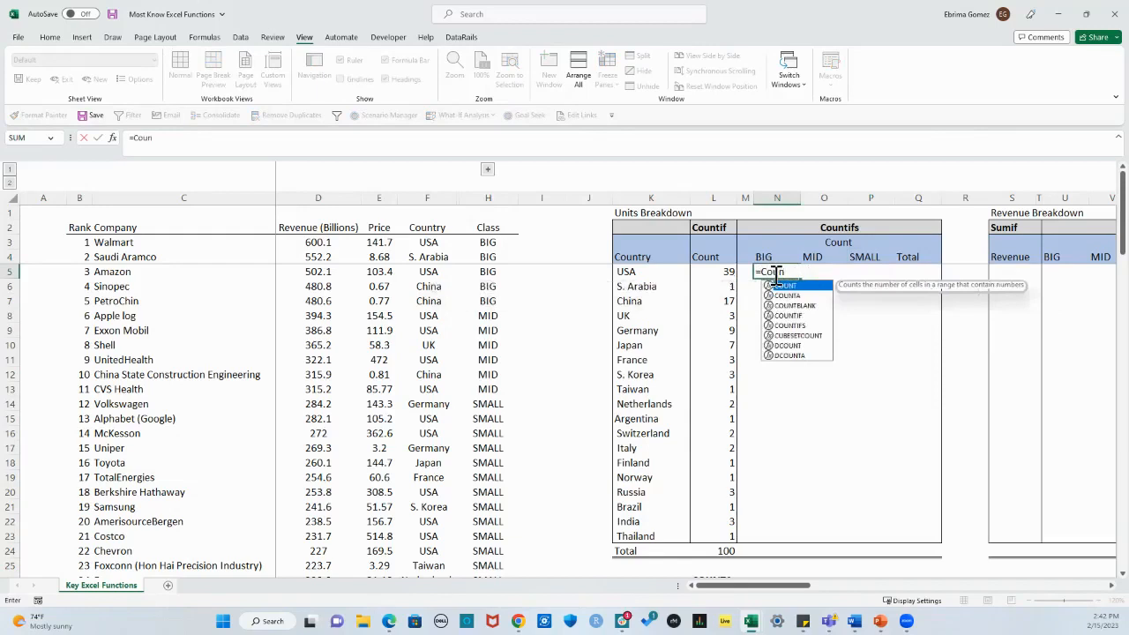
{"action": "double_click", "coordinate": [796, 325]}
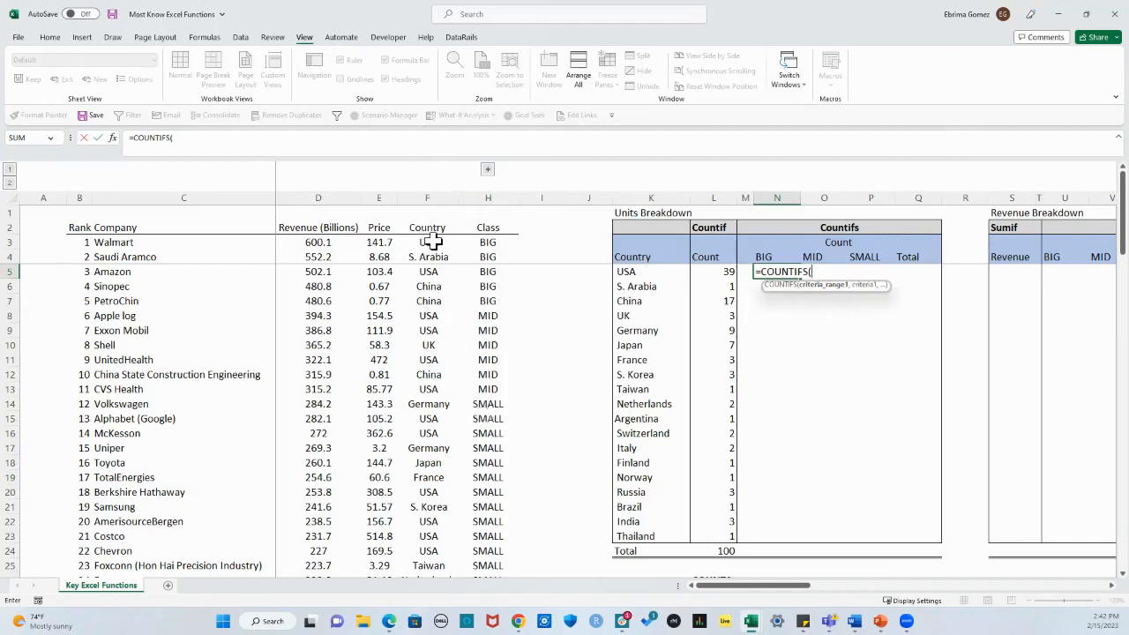
Step: Set the first criteria range to the whole Country column as an absolute reference, $F$3:$F$102
{"action": "left_click_drag", "start_coordinate": [431, 244], "coordinate": [433, 255]}
{"action": "key", "text": "ctrl+shift+Down"}
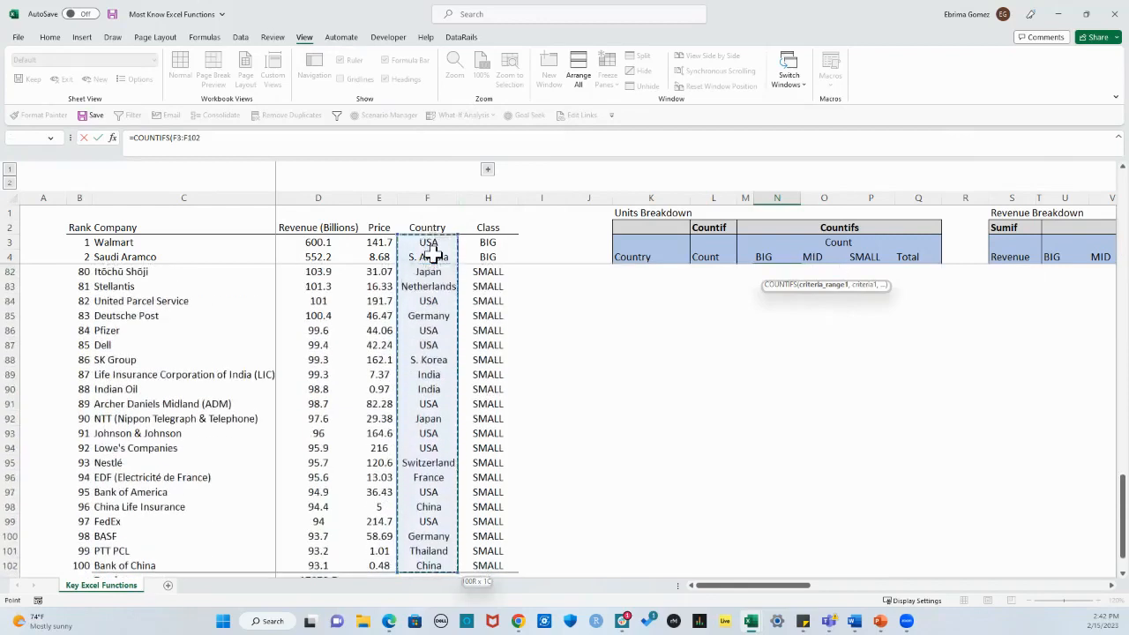
{"action": "key", "text": "F4"}
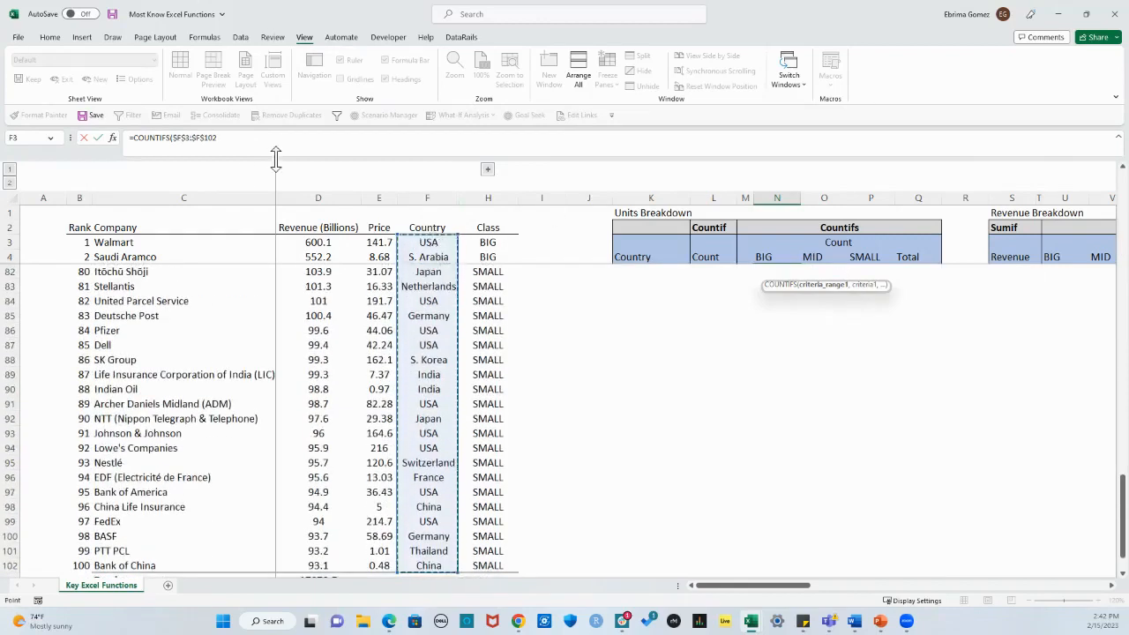
{"action": "left_click", "coordinate": [244, 142]}
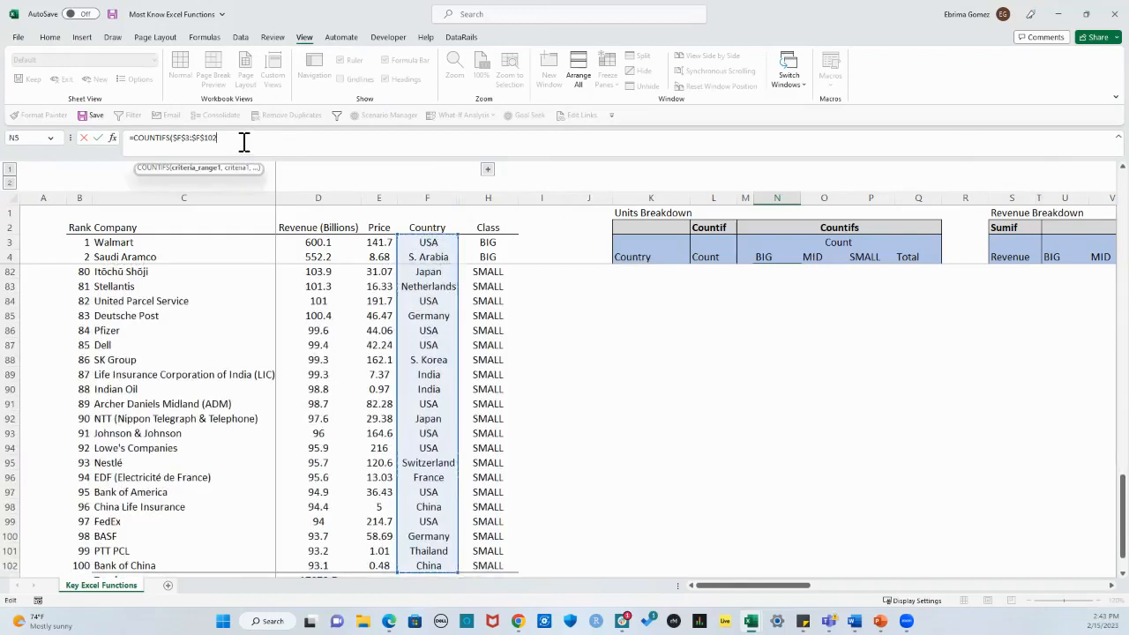
{"action": "type", "text": ","}
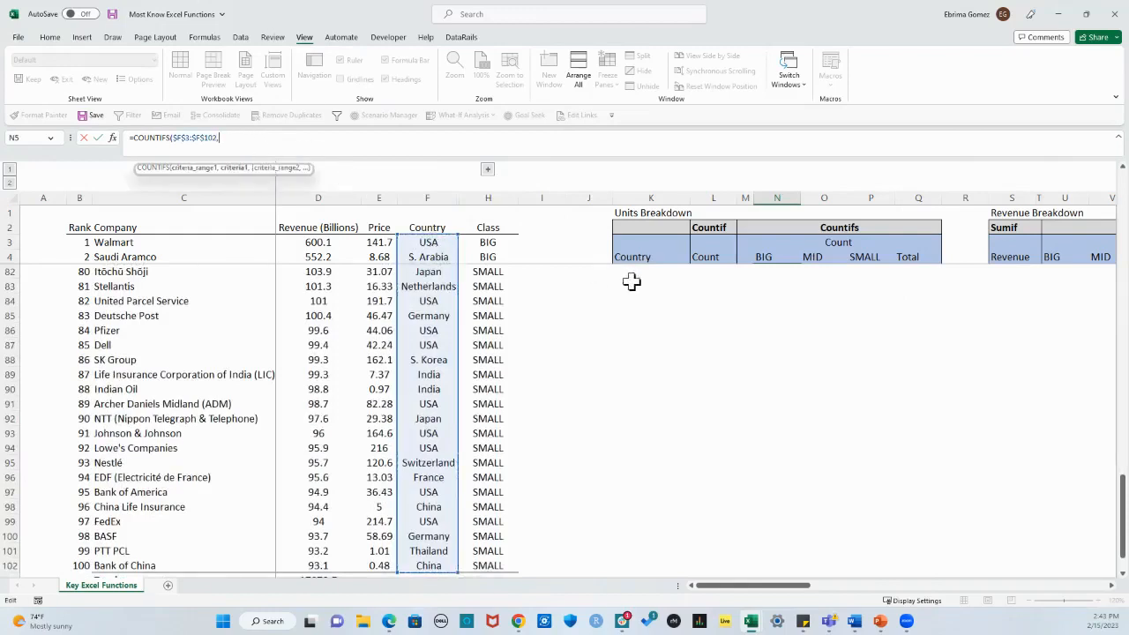
Step: Use the USA cell as the first COUNTIFS criterion with its column locked, $K5
{"action": "scroll", "coordinate": [789, 315], "scroll_direction": "up", "scroll_amount": 20}
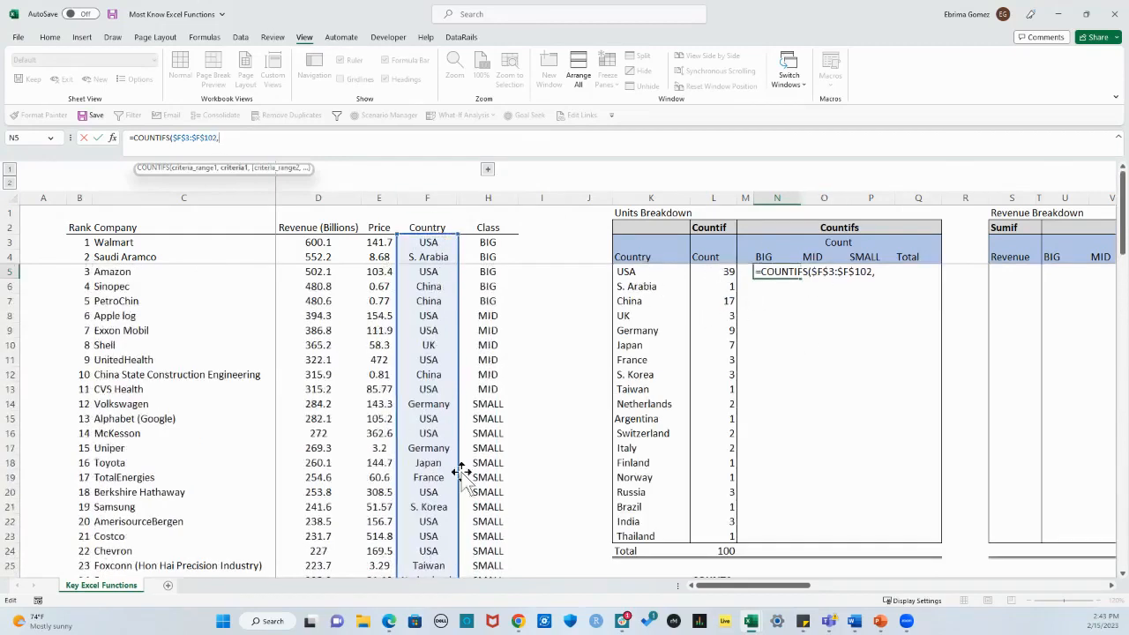
{"action": "left_click", "coordinate": [641, 274]}
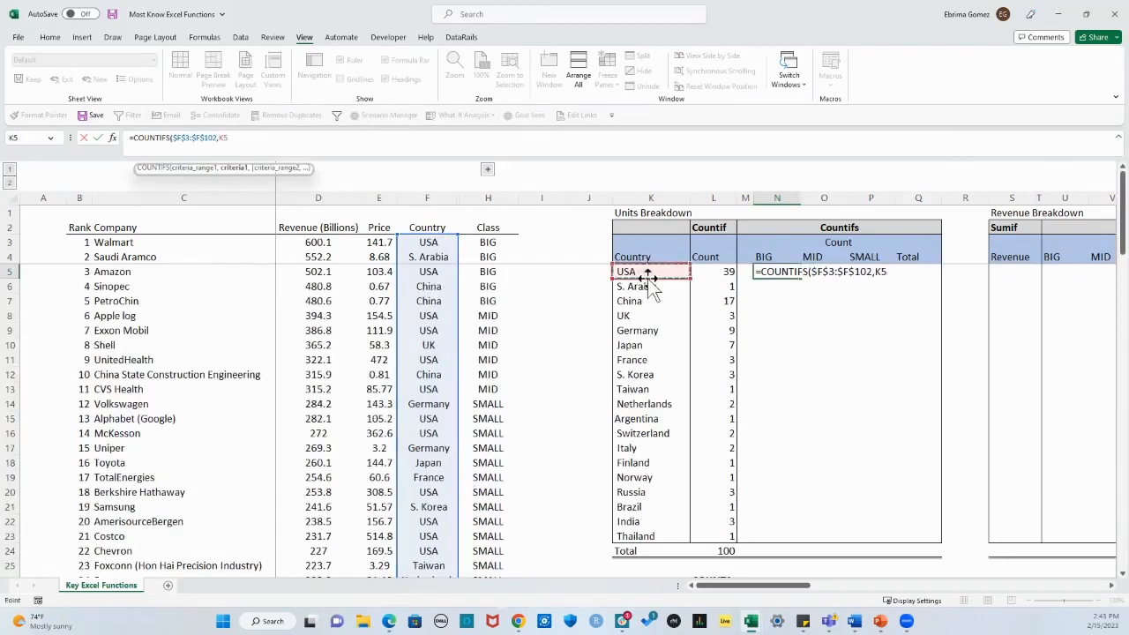
{"action": "key", "text": "F4"}
{"action": "key", "text": "F4"}
{"action": "type", "text": ","}
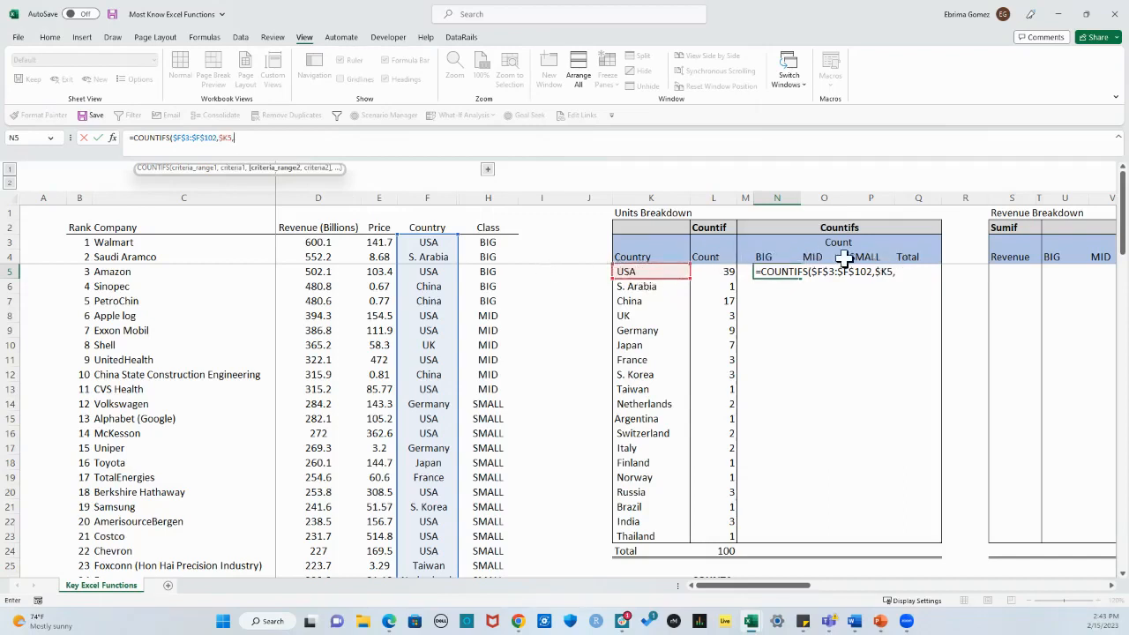
Step: Add the whole Class column as the second criteria range with an absolute reference, $H$3:$H$102
{"action": "left_click_drag", "start_coordinate": [483, 242], "coordinate": [477, 308]}
{"action": "key", "text": "ctrl+shift+Down"}
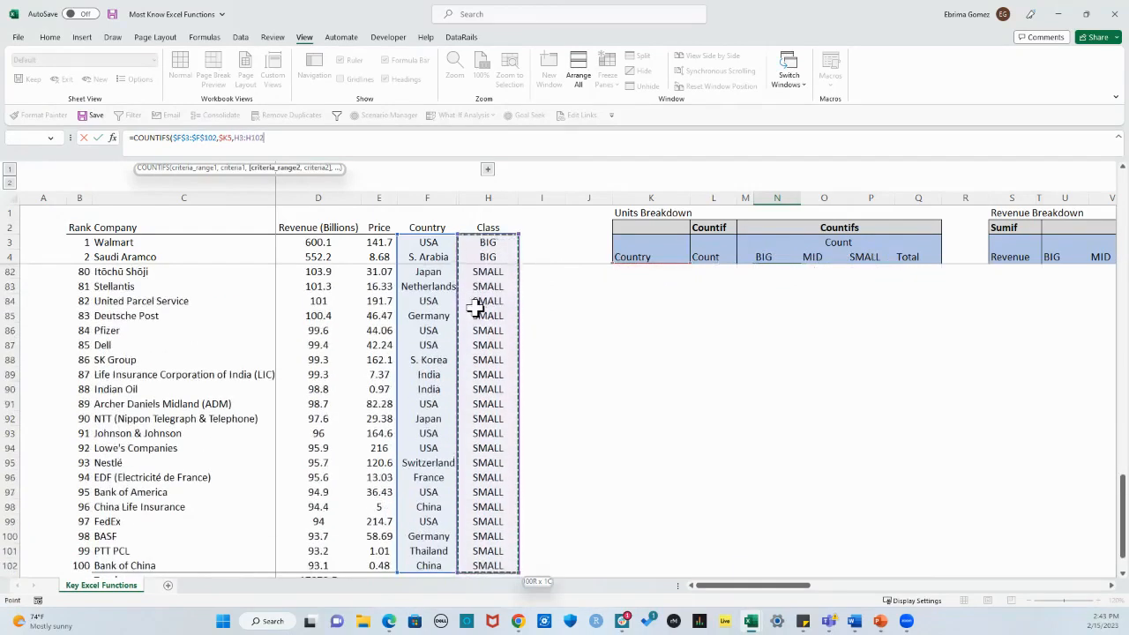
{"action": "key", "text": "F4"}
{"action": "scroll", "coordinate": [612, 363], "scroll_direction": "up", "scroll_amount": 20}
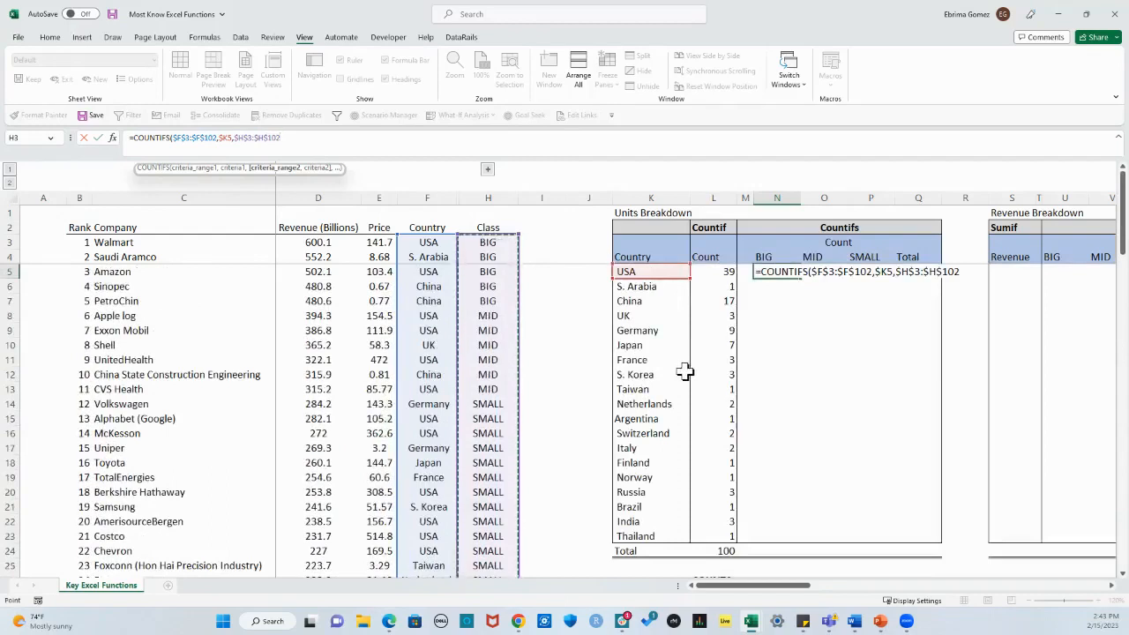
{"action": "type", "text": ","}
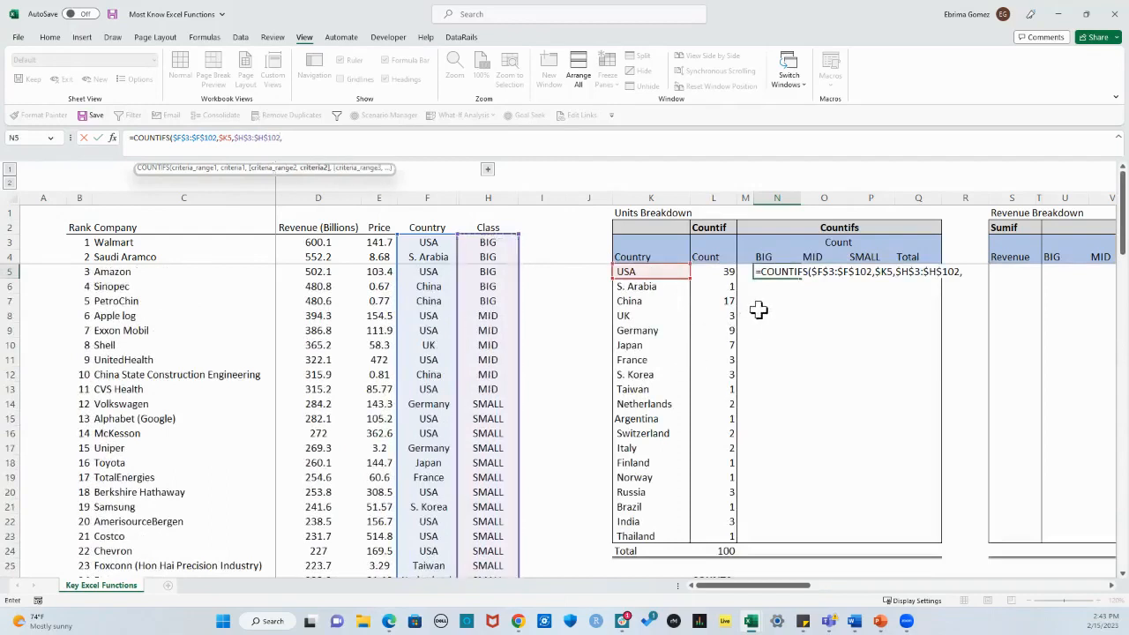
Step: Use the BIG heading as the second criterion with its row locked, N$4, complete the formula and check it in N5
{"action": "left_click", "coordinate": [766, 257]}
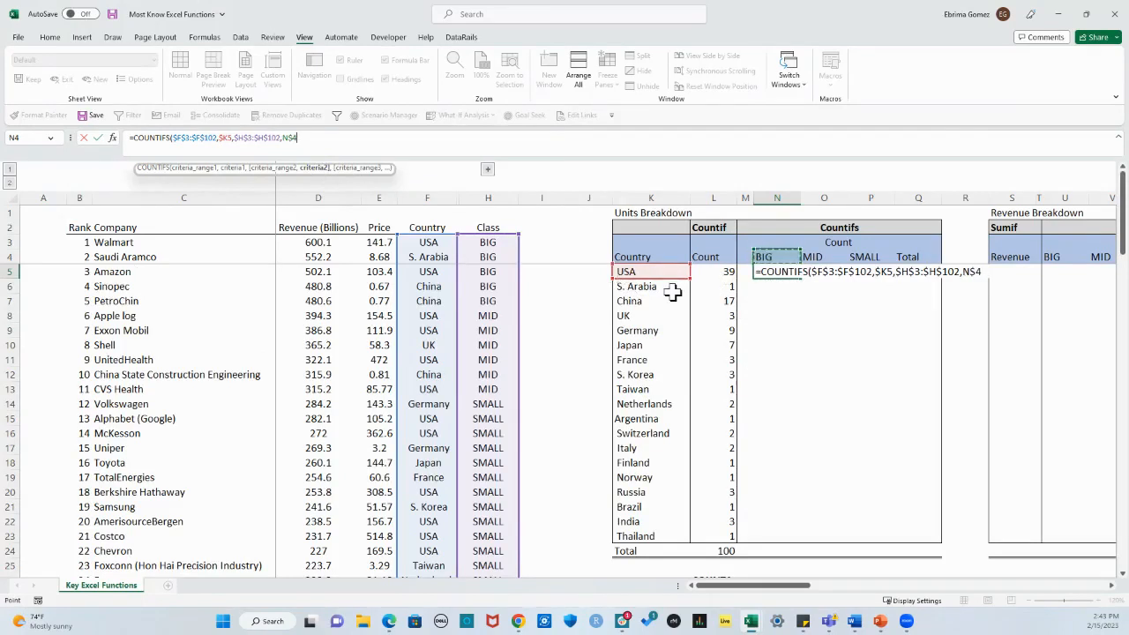
{"action": "key", "text": "Return"}
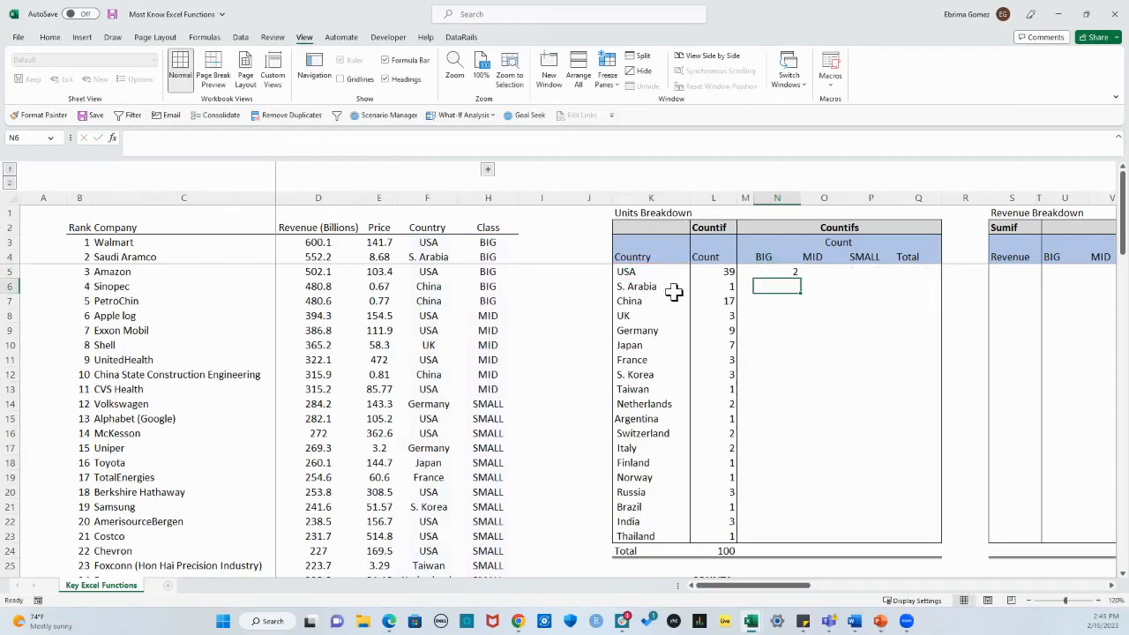
{"action": "left_click", "coordinate": [774, 270]}
{"action": "key", "text": "F2"}
{"action": "key", "text": "Escape"}
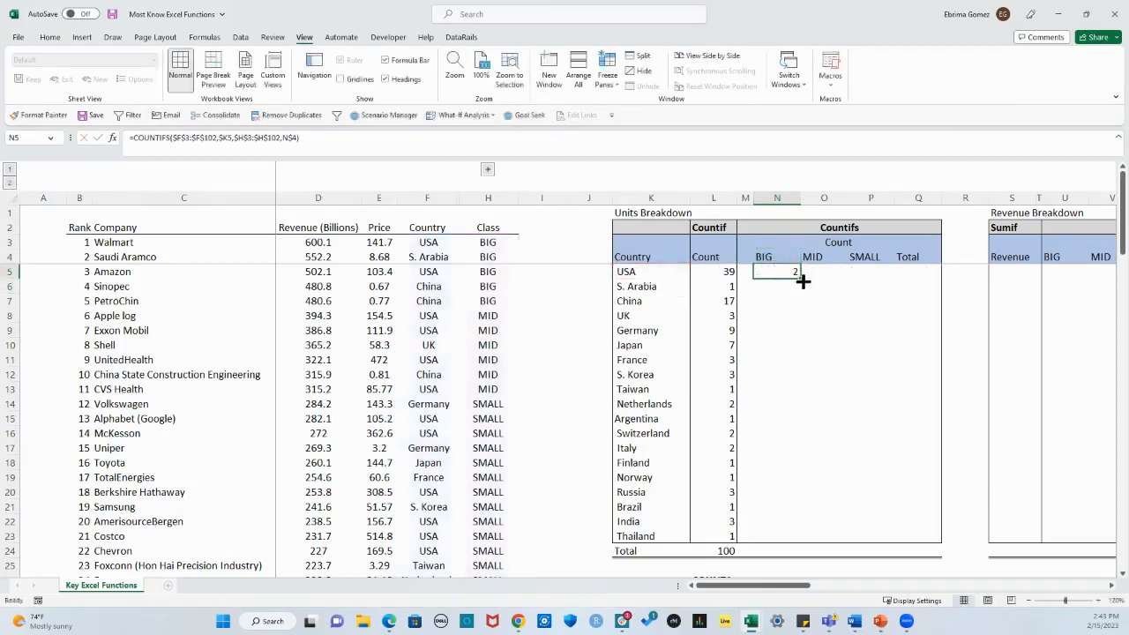
Step: Fill the COUNTIFS formula across to P5 and down to the Thailand row, and check the formula in N23
{"action": "left_click_drag", "start_coordinate": [801, 278], "coordinate": [877, 284]}
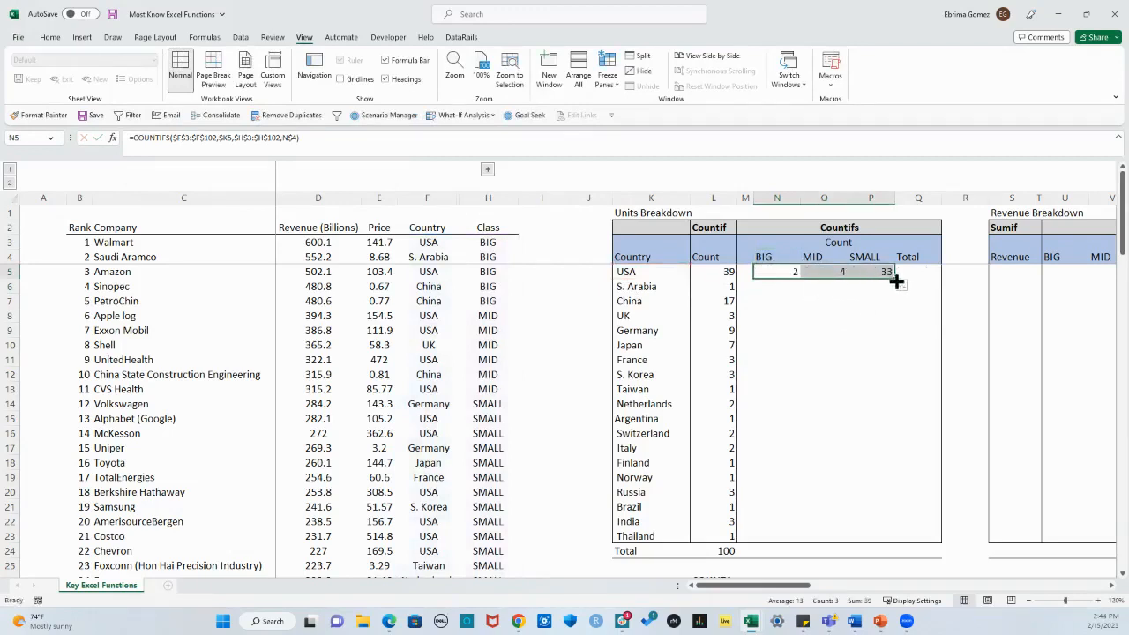
{"action": "left_click_drag", "start_coordinate": [896, 280], "coordinate": [882, 541]}
{"action": "left_click", "coordinate": [876, 567]}
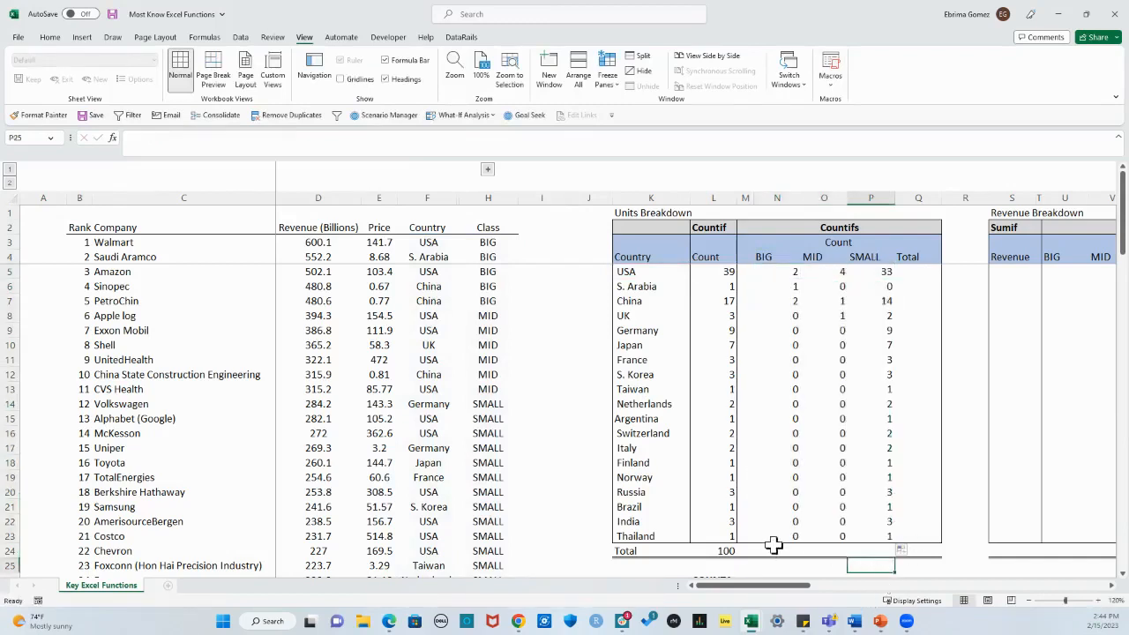
{"action": "left_click", "coordinate": [782, 536]}
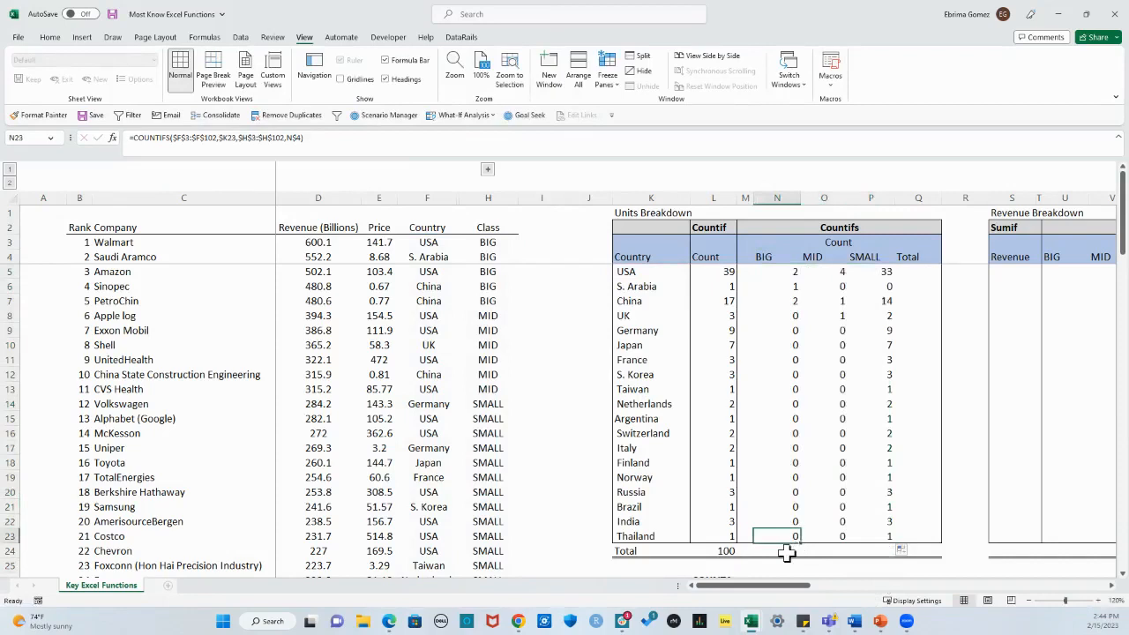
Step: Total the BIG counts in N24 with =SUM(N5:N23) and fill the sum across to the SMALL column in P24
{"action": "left_click", "coordinate": [792, 552]}
{"action": "key", "text": "alt+equal"}
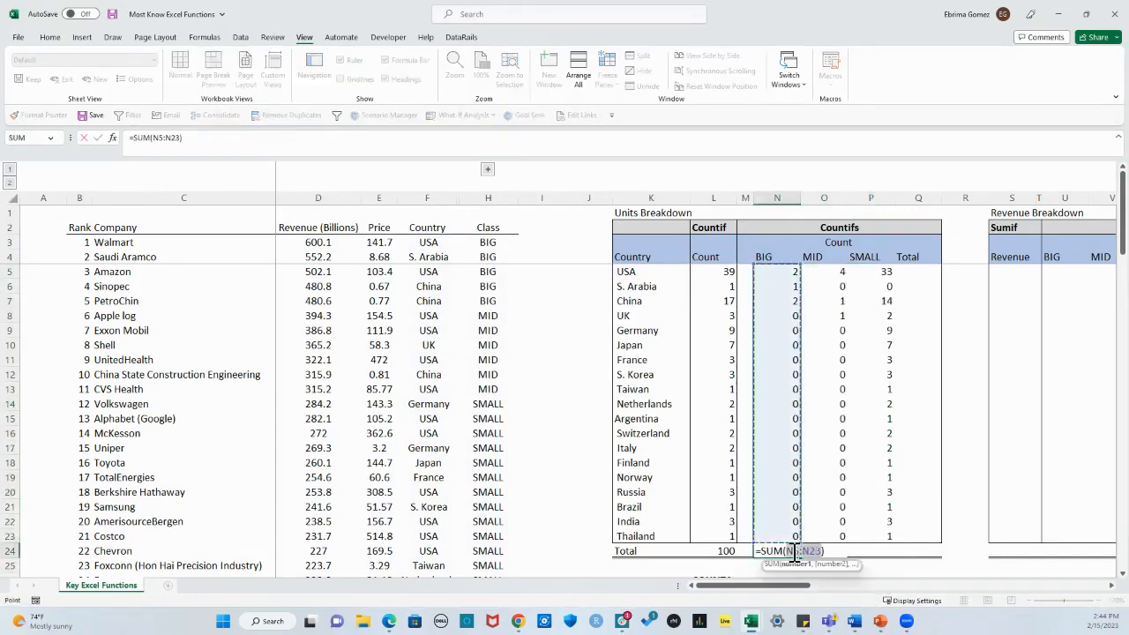
{"action": "key", "text": "Return"}
{"action": "left_click", "coordinate": [792, 551]}
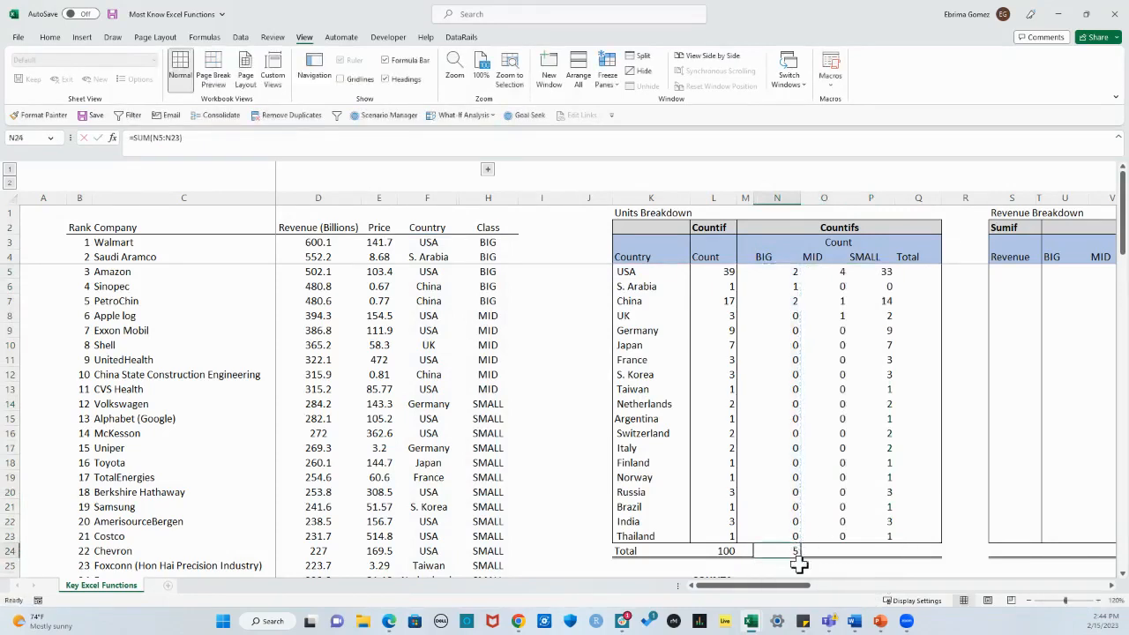
{"action": "left_click_drag", "start_coordinate": [804, 558], "coordinate": [895, 555]}
{"action": "left_click", "coordinate": [913, 536]}
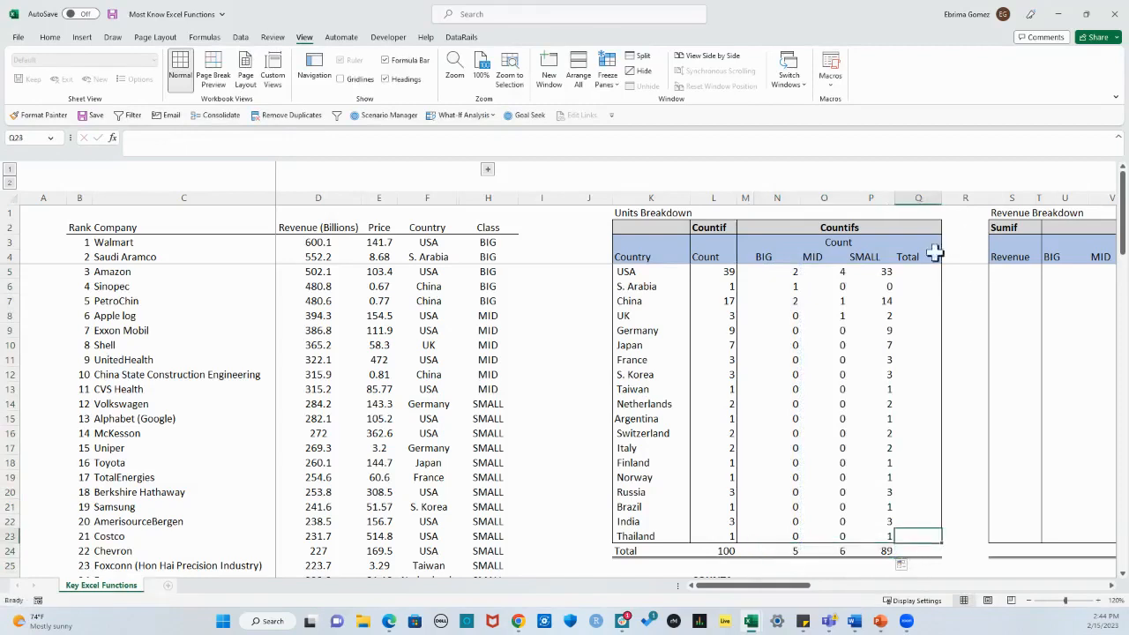
Step: Total the USA row in Q5 with =SUM(N5:P5) and fill the sum down to the Thailand row
{"action": "left_click", "coordinate": [909, 273]}
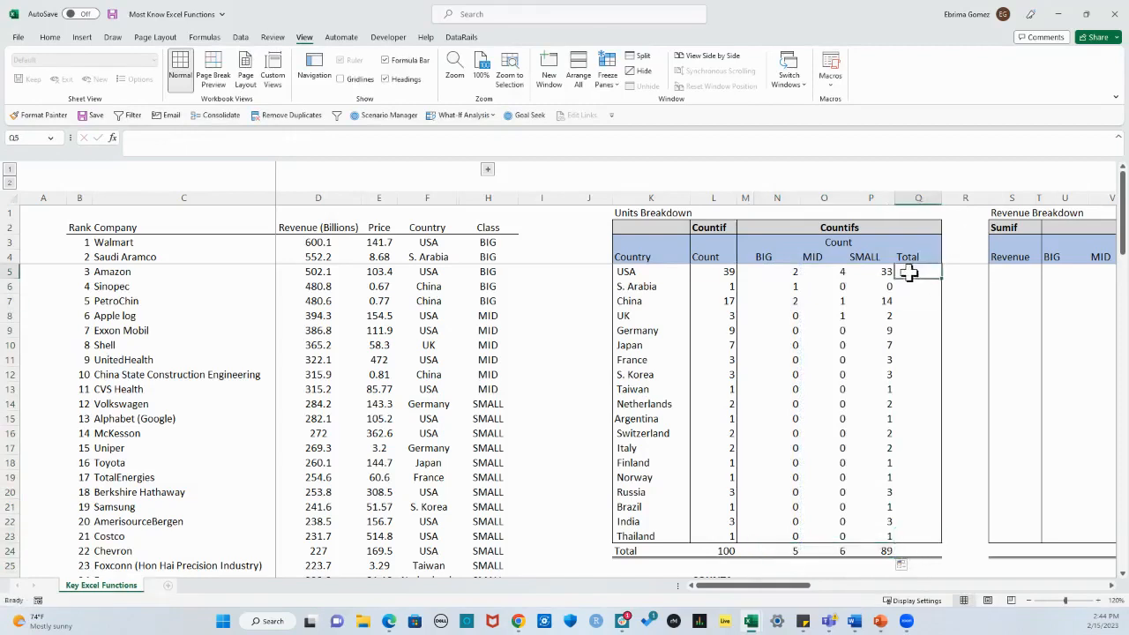
{"action": "key", "text": "alt+equal"}
{"action": "key", "text": "Return"}
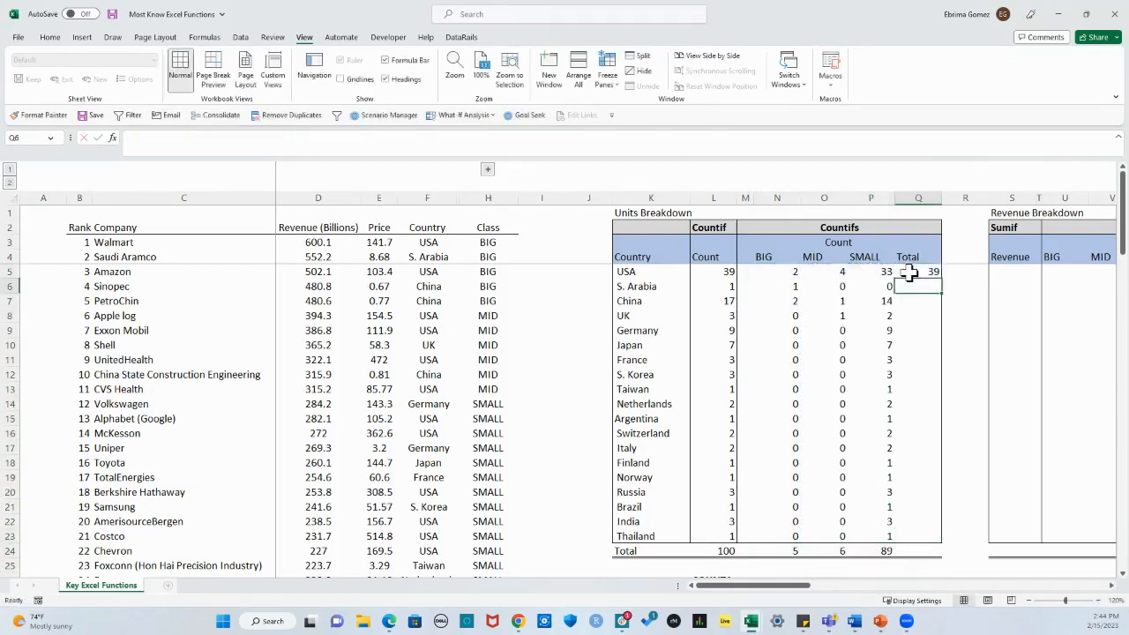
{"action": "left_click", "coordinate": [908, 274]}
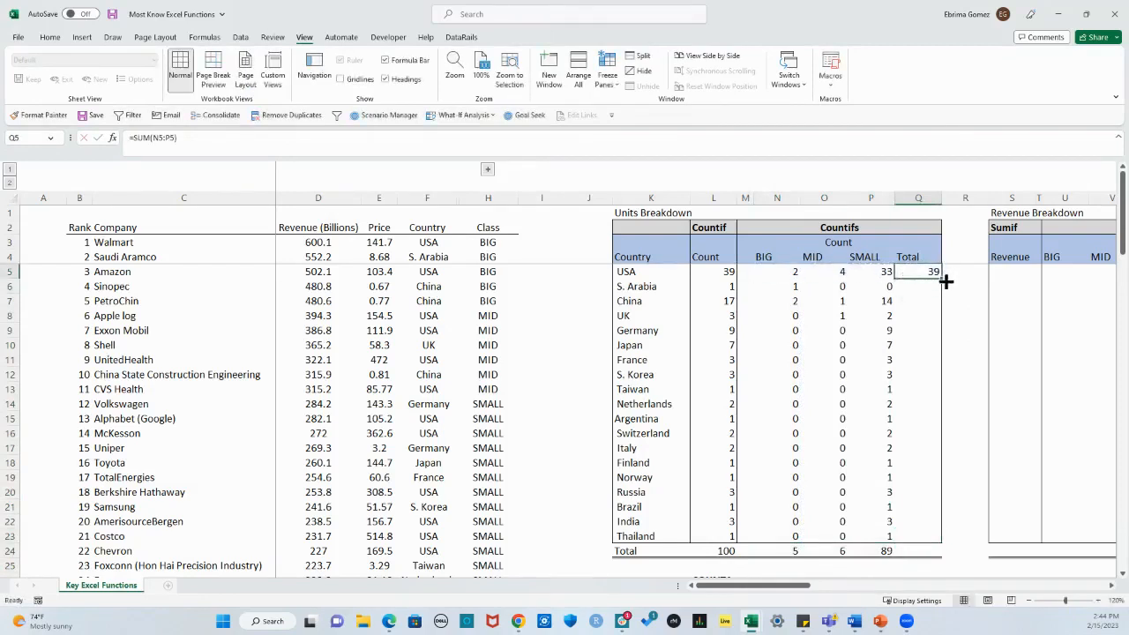
{"action": "left_click_drag", "start_coordinate": [946, 281], "coordinate": [919, 550]}
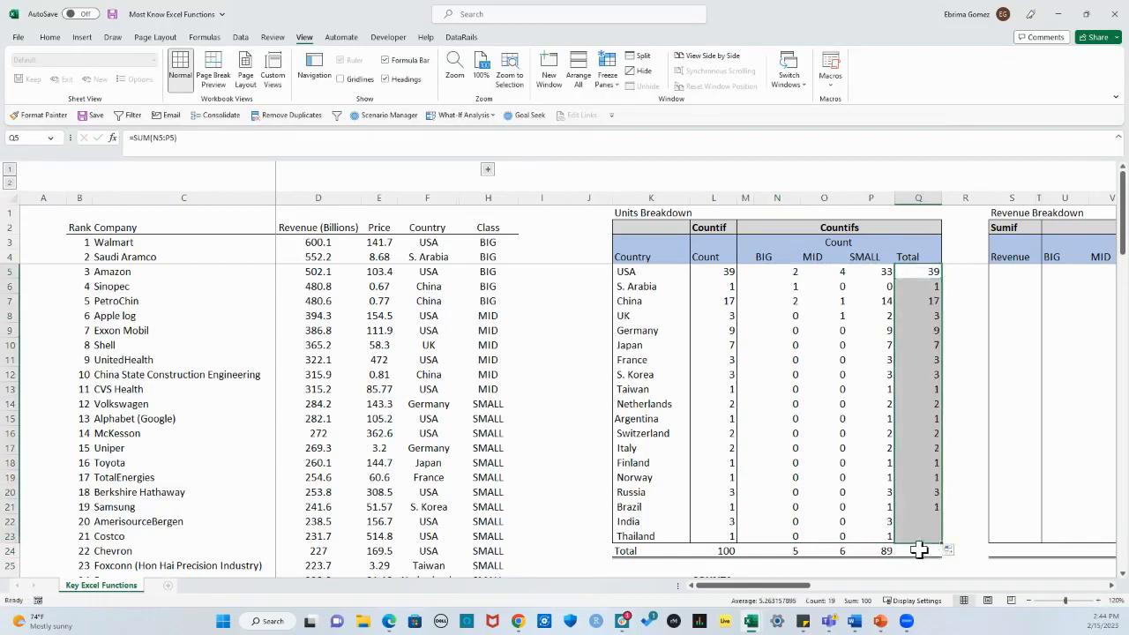
Step: Total the Total column in Q24 with =SUM(Q5:Q23) and compare it with the COUNTIF counts and their total in L24
{"action": "left_click", "coordinate": [924, 549]}
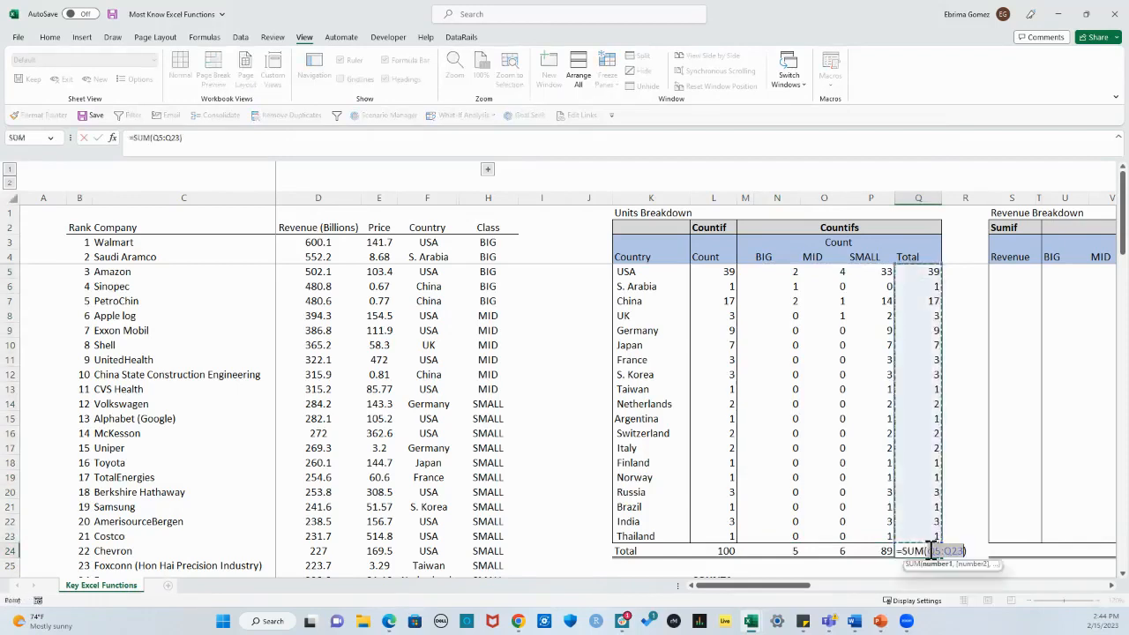
{"action": "key", "text": "alt+="}
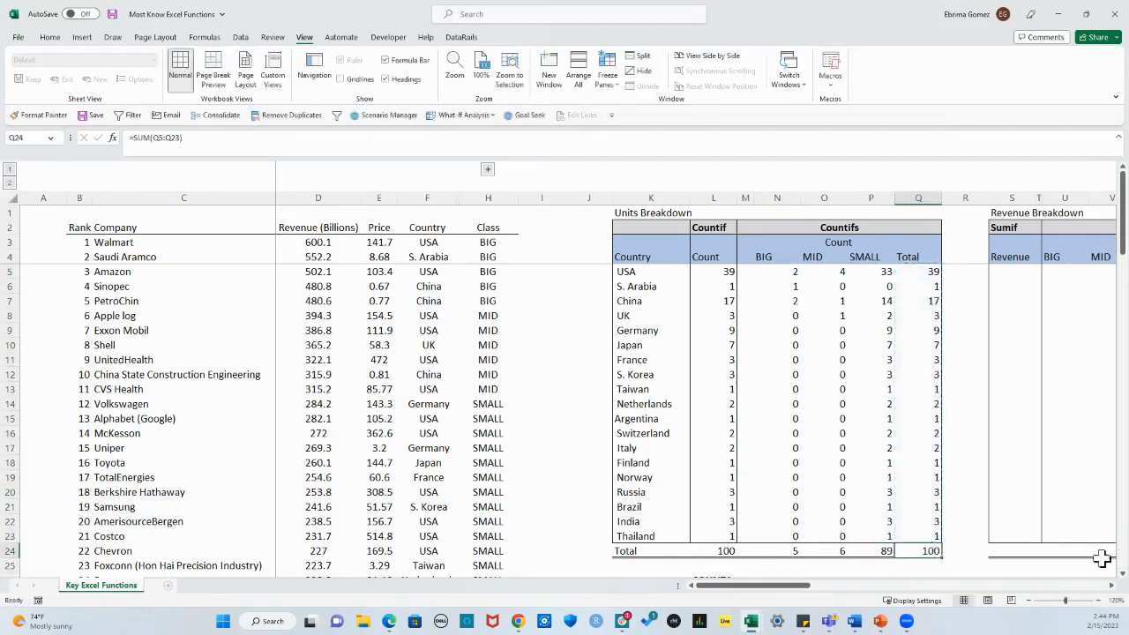
{"action": "left_click_drag", "start_coordinate": [730, 274], "coordinate": [718, 543]}
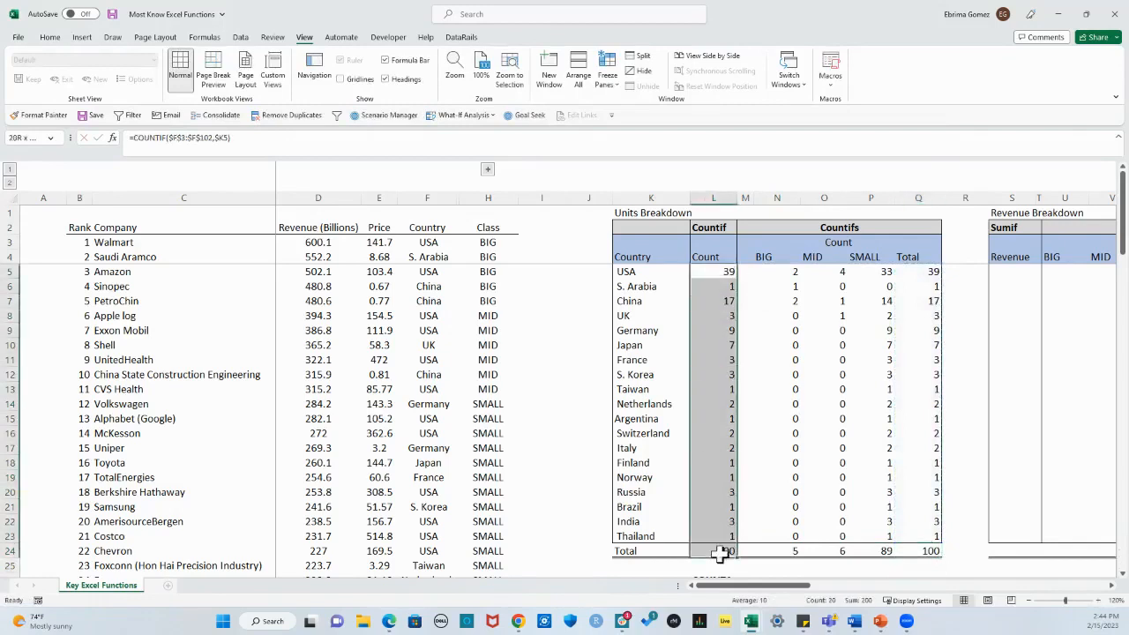
{"action": "left_click", "coordinate": [718, 551]}
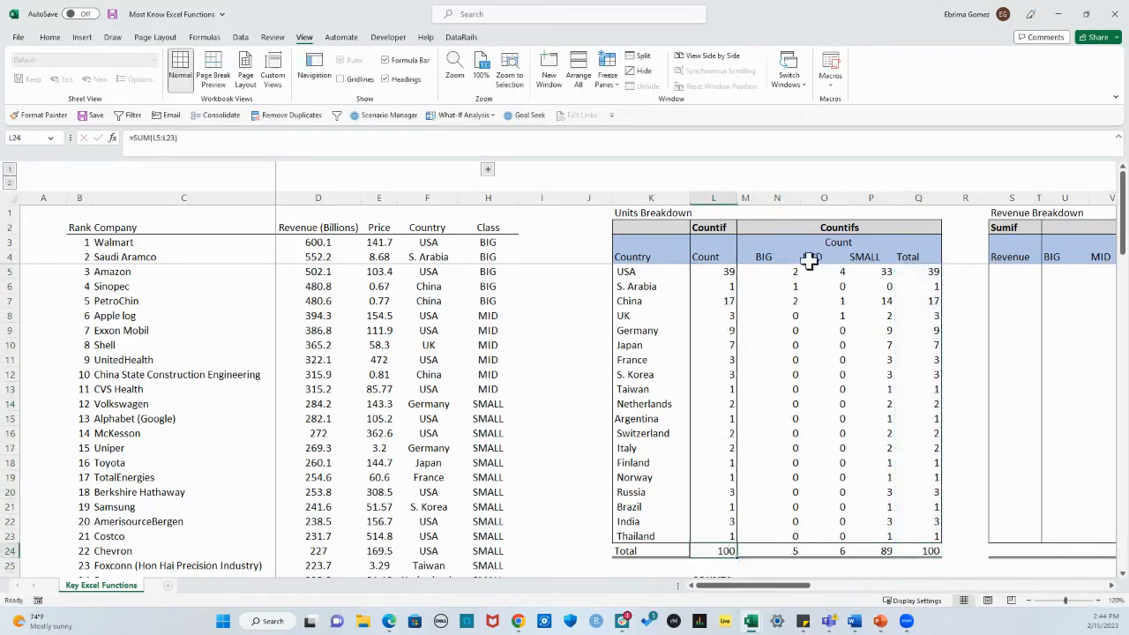
Step: Compare the Total column values for USA, China, Germany and Japan with their COUNTIF counts and class counts, along with the grand total in Q24
{"action": "left_click", "coordinate": [928, 551]}
{"action": "left_click", "coordinate": [930, 269]}
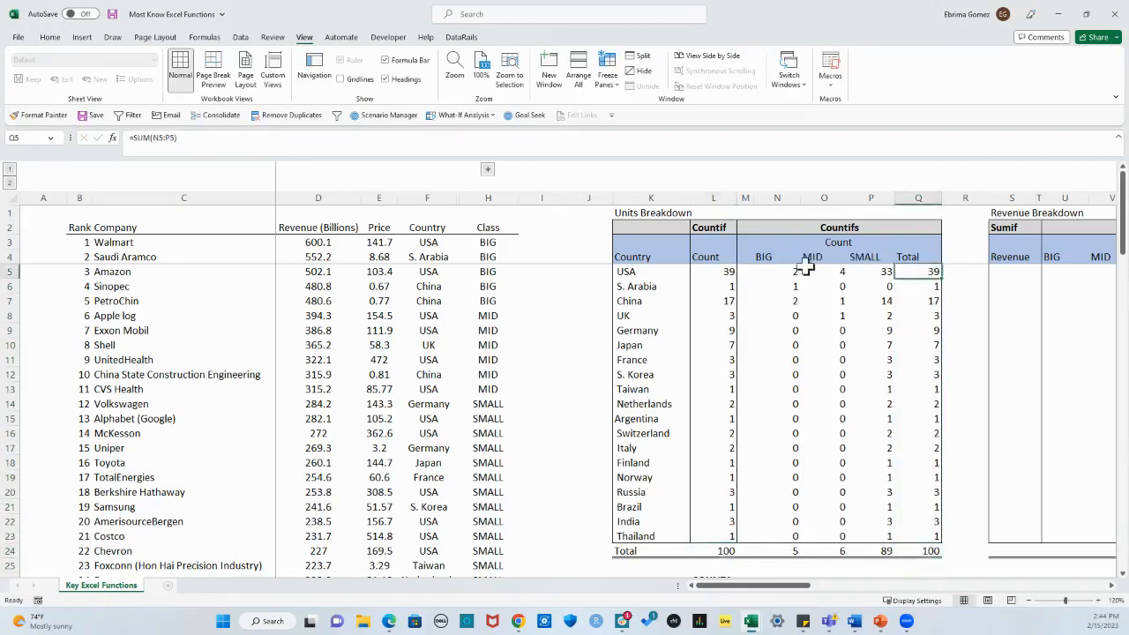
{"action": "left_click", "coordinate": [714, 271]}
{"action": "left_click_drag", "start_coordinate": [768, 272], "coordinate": [869, 271]}
{"action": "left_click", "coordinate": [933, 272]}
{"action": "left_click", "coordinate": [932, 302]}
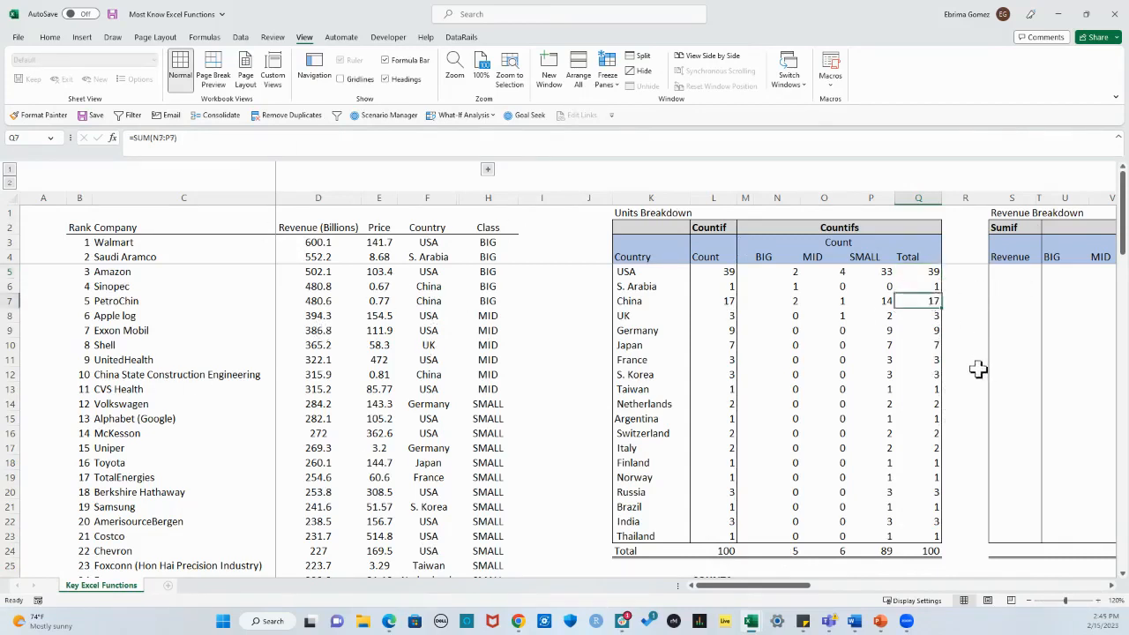
{"action": "left_click", "coordinate": [933, 332]}
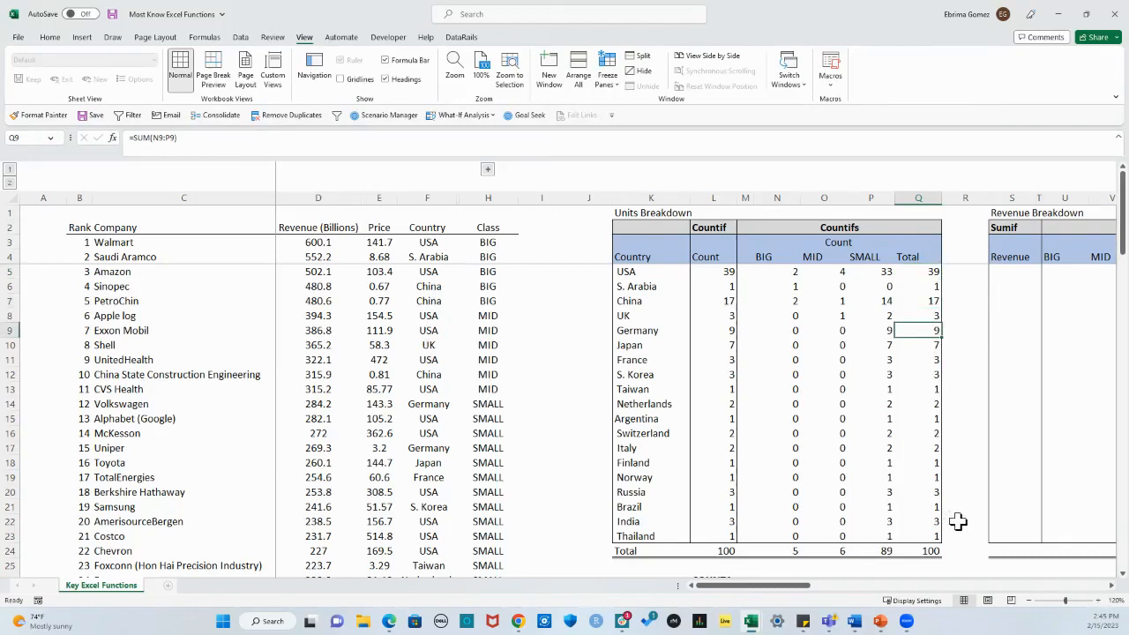
{"action": "left_click", "coordinate": [941, 348]}
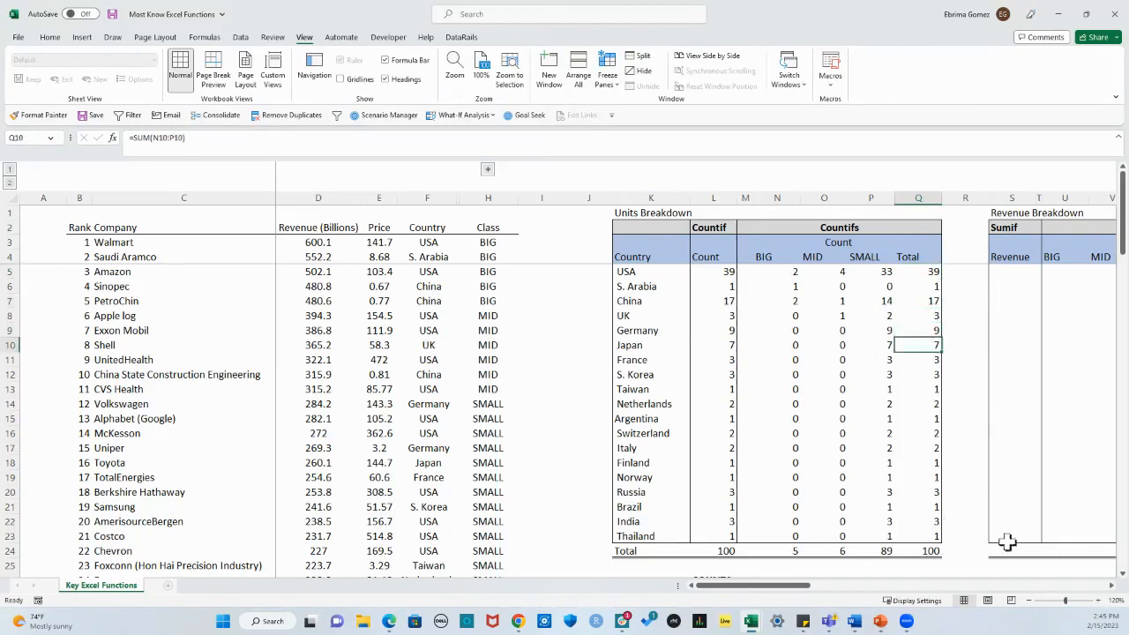
Step: Begin a SUMIF formula in S5, the first Revenue cell under Sumif in the Revenue Breakdown table
{"action": "left_click", "coordinate": [1114, 588]}
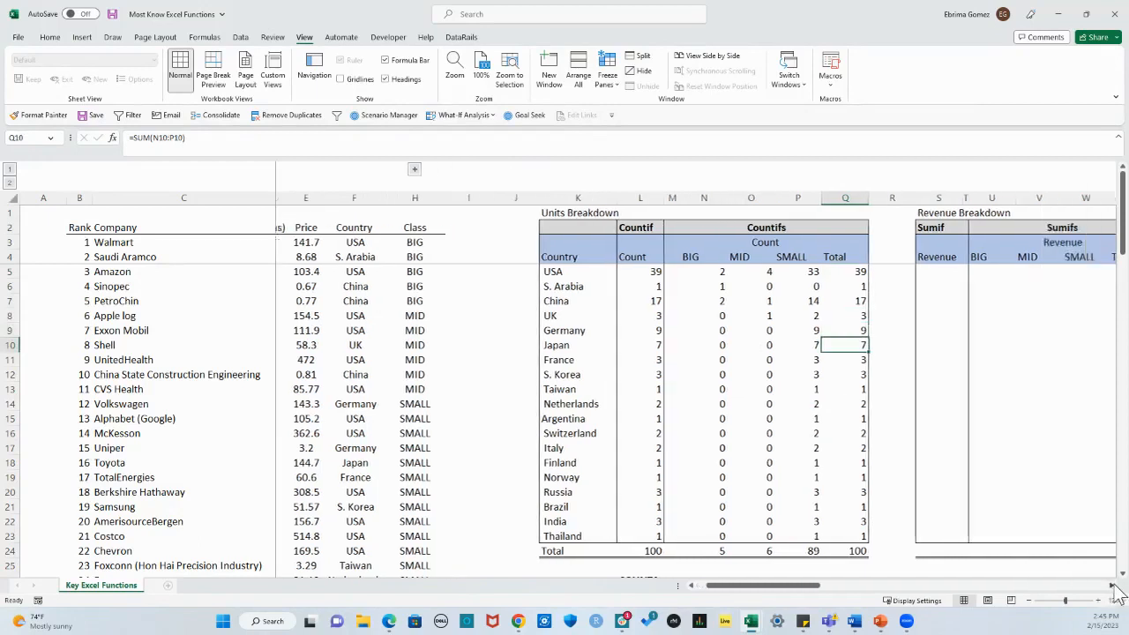
{"action": "left_click", "coordinate": [1113, 587]}
{"action": "left_click", "coordinate": [1114, 588]}
{"action": "left_click", "coordinate": [1113, 587]}
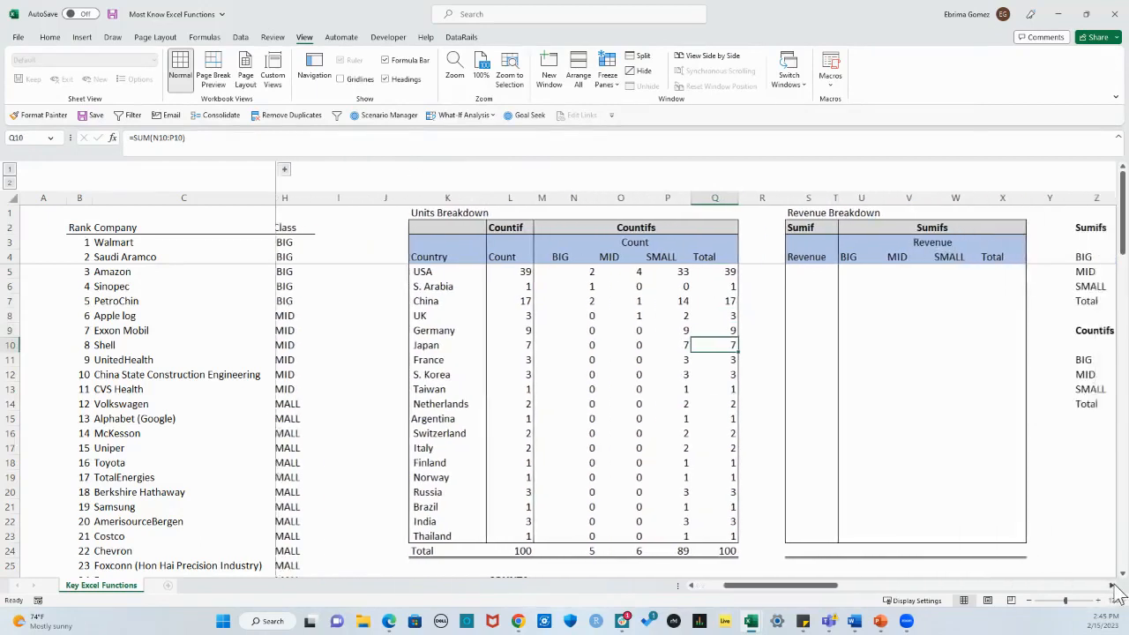
{"action": "left_click", "coordinate": [775, 272]}
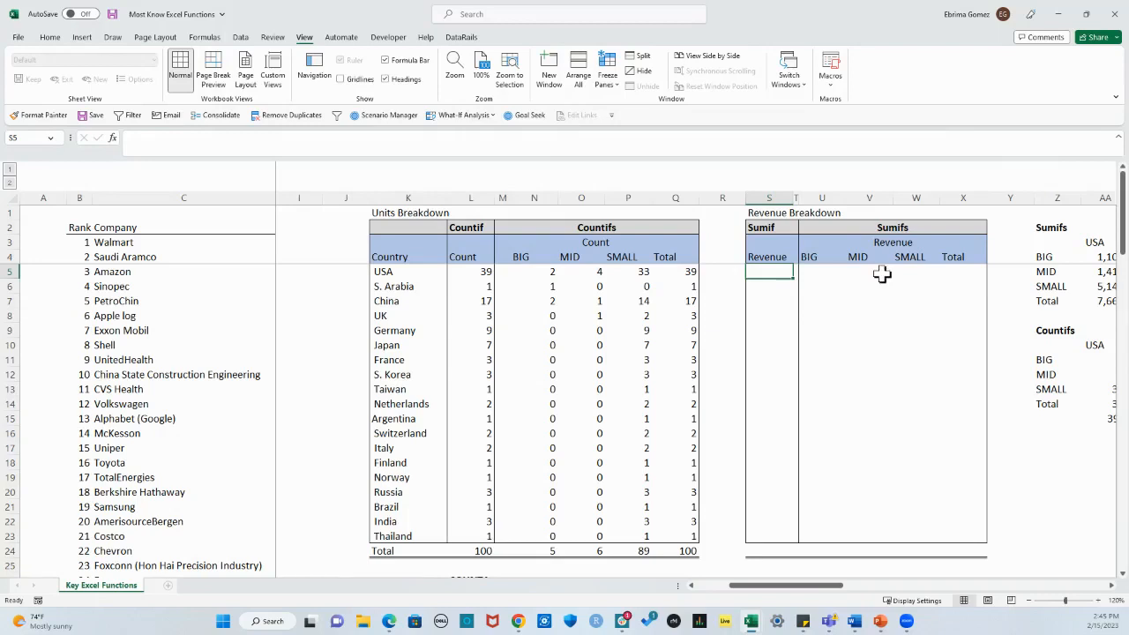
{"action": "left_click", "coordinate": [768, 228]}
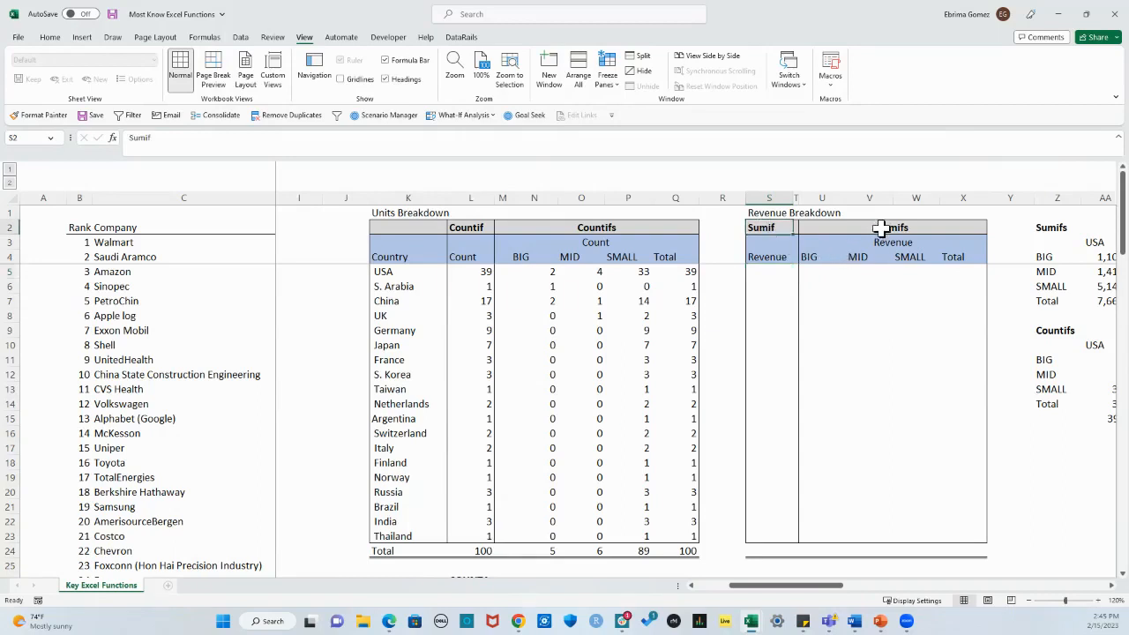
{"action": "left_click", "coordinate": [766, 270]}
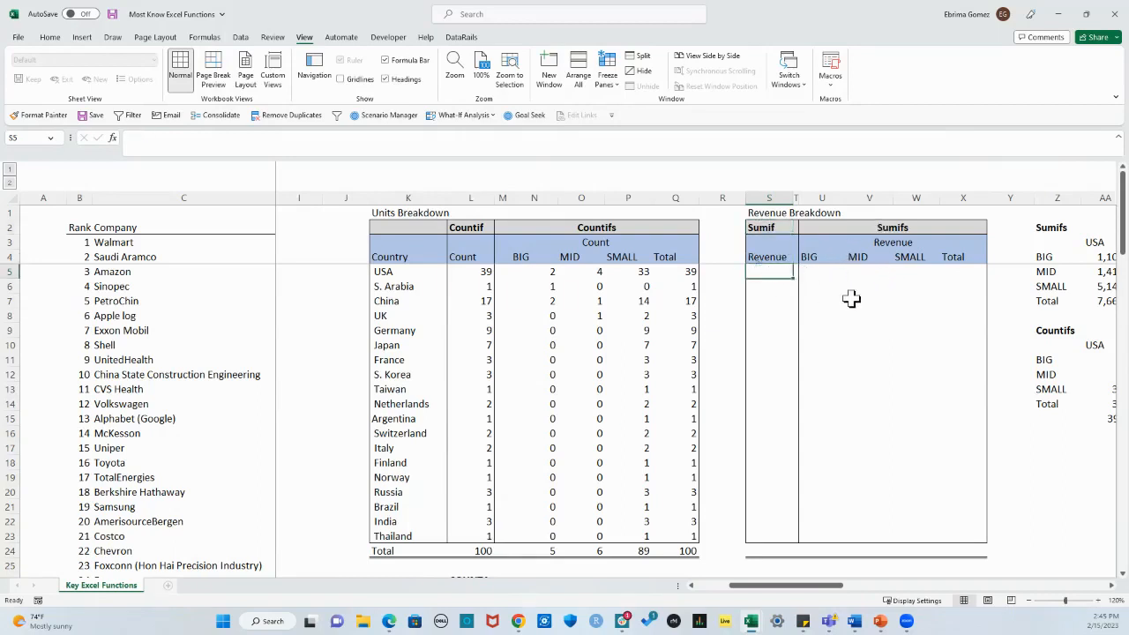
{"action": "type", "text": "+sumi"}
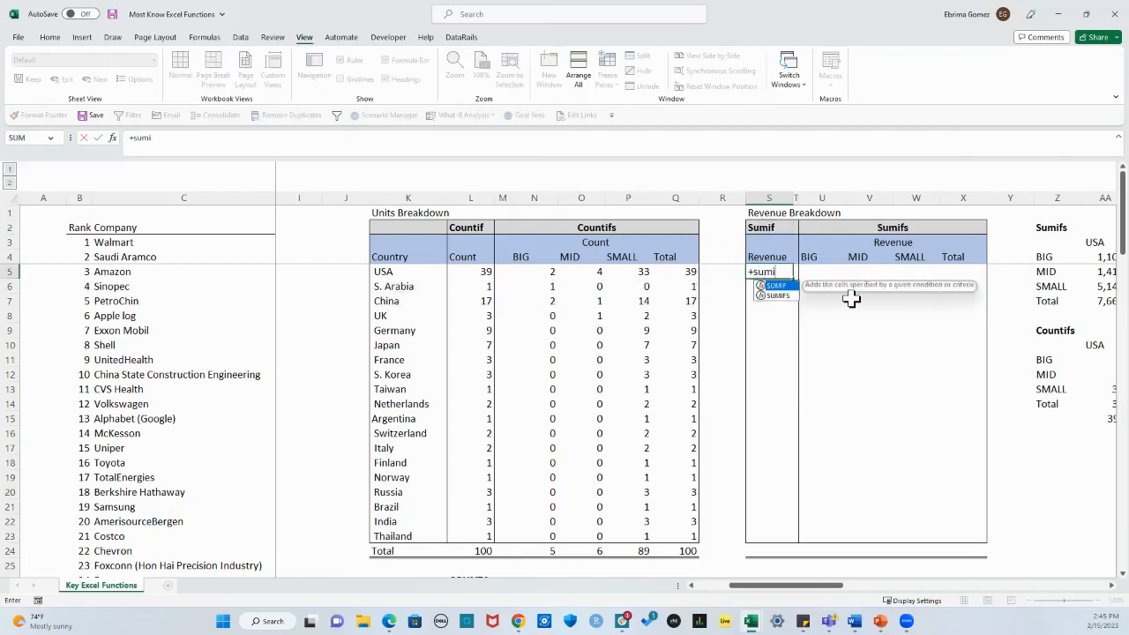
{"action": "key", "text": "Tab"}
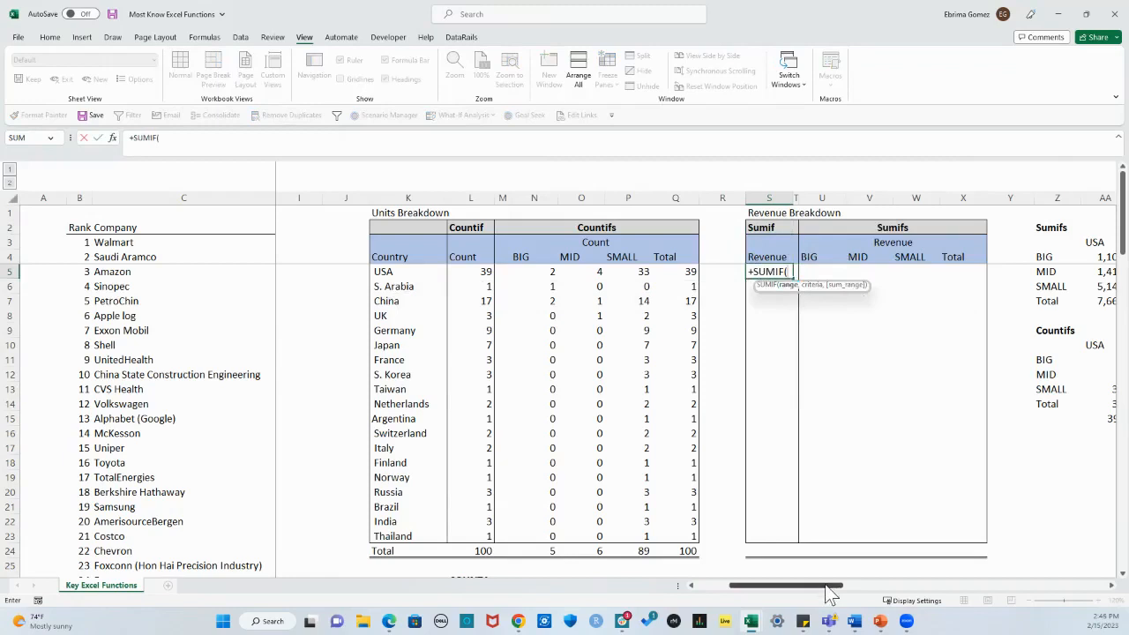
Step: Set the SUMIF range to the Country column as the absolute reference $F$3:$F$102
{"action": "left_click_drag", "start_coordinate": [829, 593], "coordinate": [829, 593]}
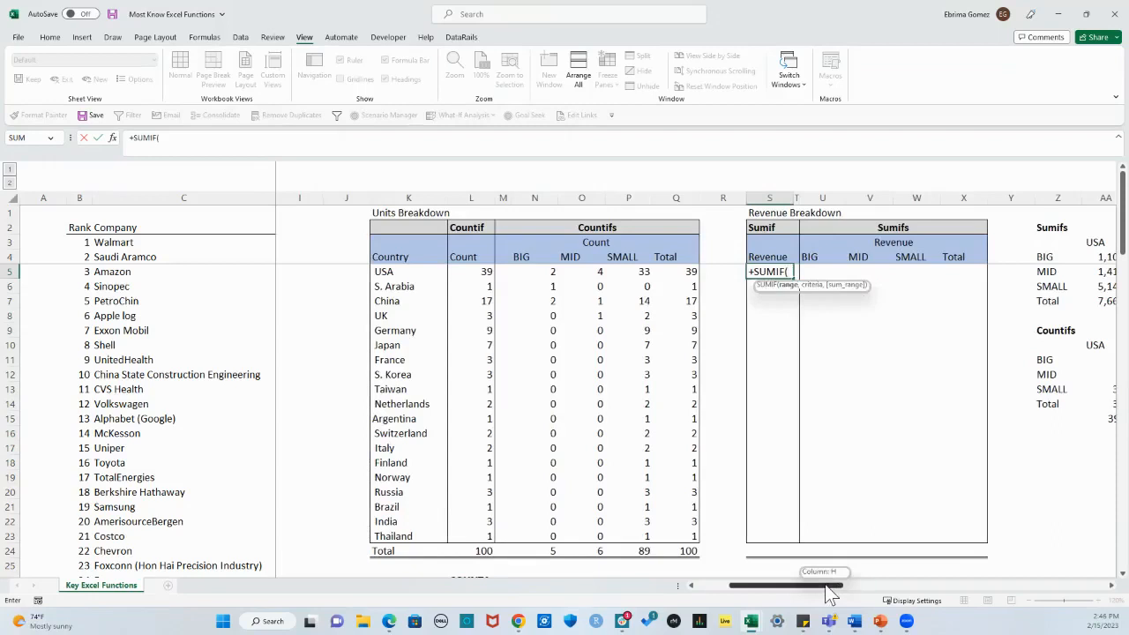
{"action": "left_click_drag", "start_coordinate": [829, 593], "coordinate": [744, 594]}
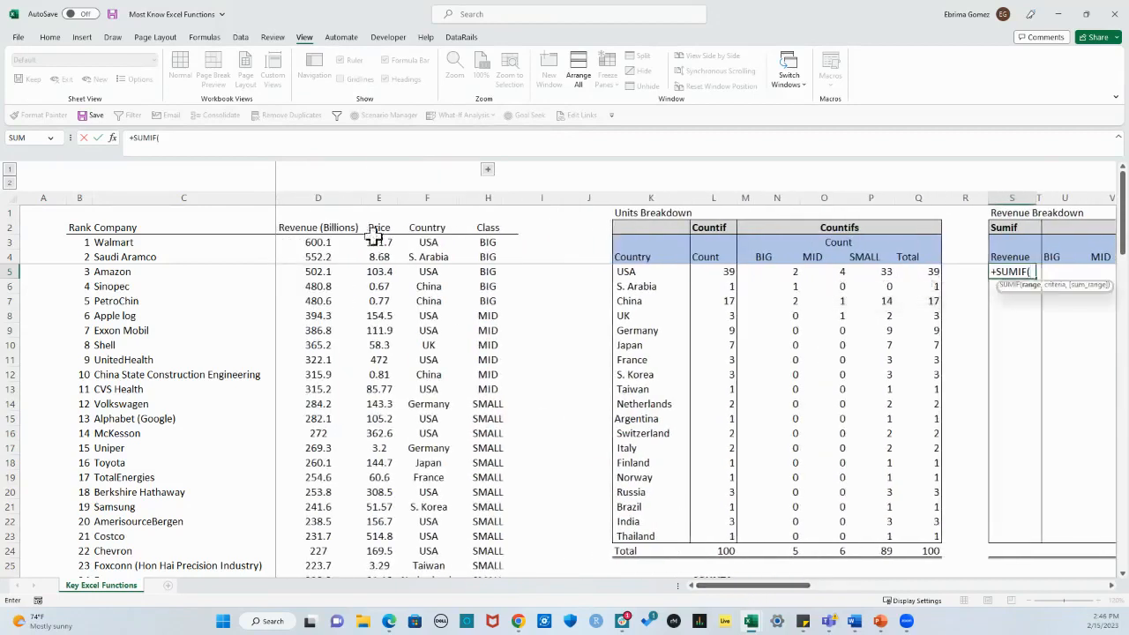
{"action": "left_click", "coordinate": [436, 242]}
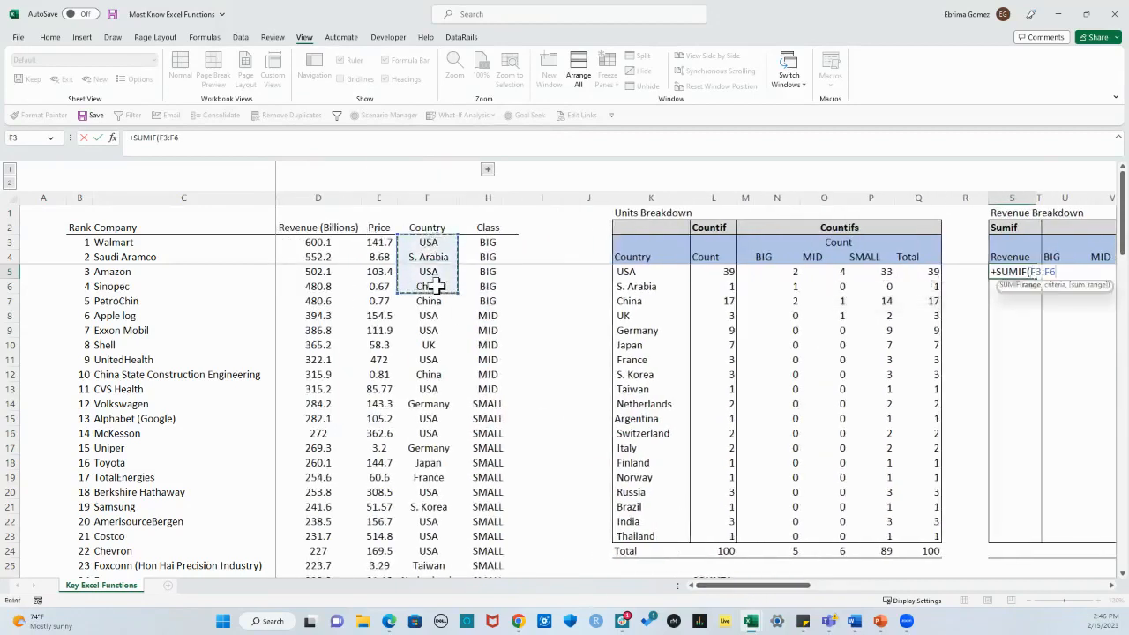
{"action": "key", "text": "ctrl+shift+Down"}
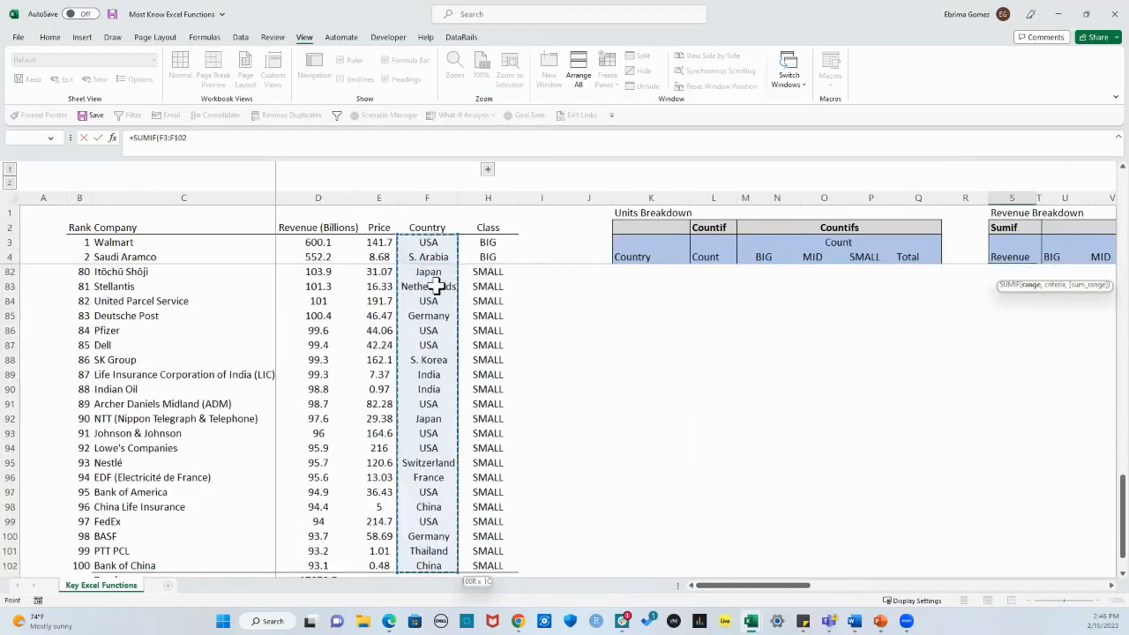
{"action": "key", "text": "F4"}
{"action": "type", "text": ","}
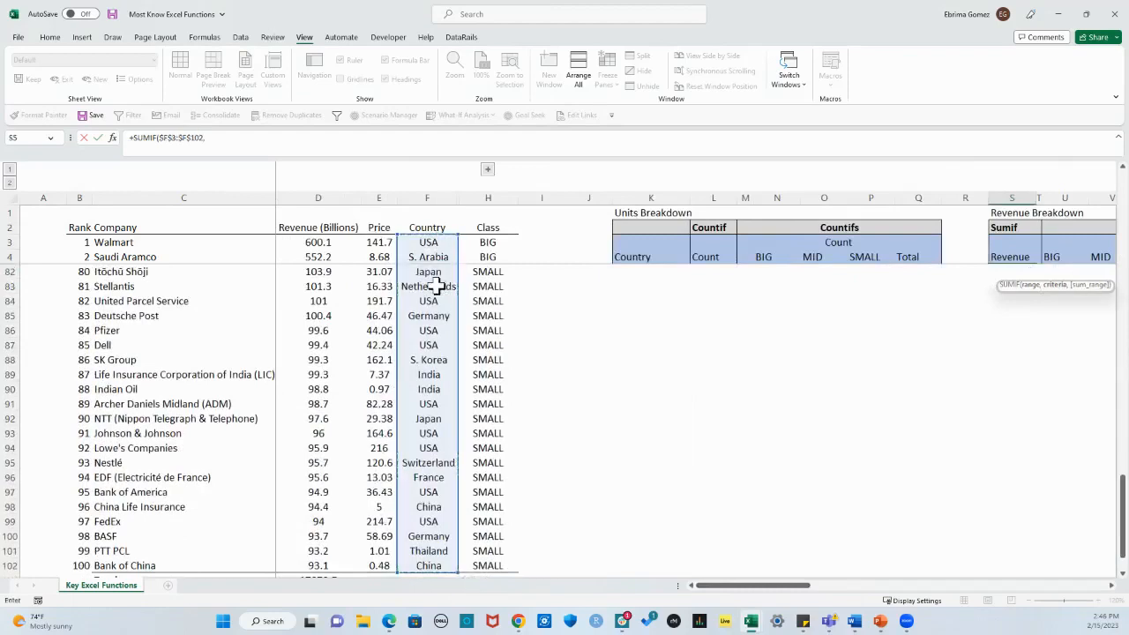
Step: Set the SUMIF criteria to the USA cell with only its column locked, $K5
{"action": "scroll", "coordinate": [1054, 370], "scroll_direction": "up", "scroll_amount": 6}
{"action": "scroll", "coordinate": [1054, 371], "scroll_direction": "up", "scroll_amount": 16}
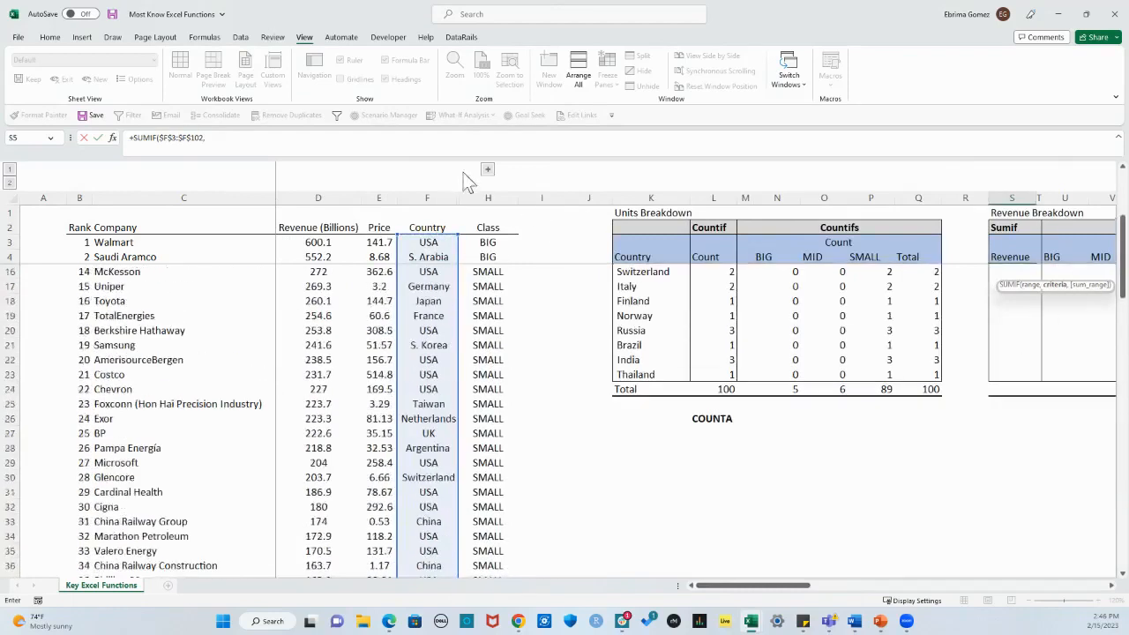
{"action": "left_click", "coordinate": [217, 139]}
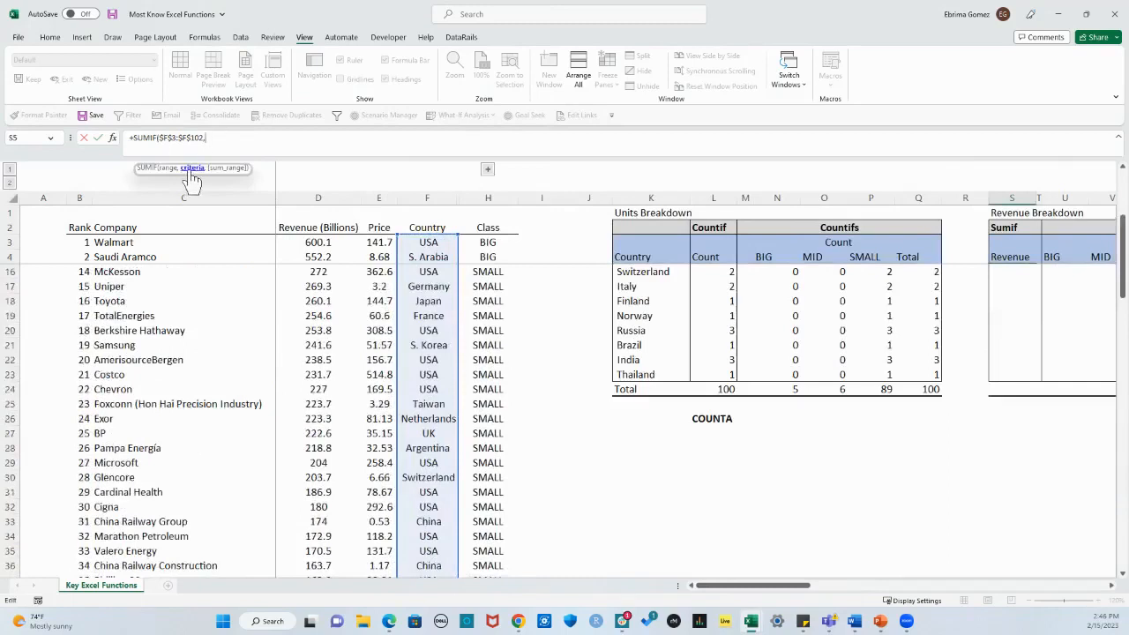
{"action": "scroll", "coordinate": [829, 438], "scroll_direction": "up", "scroll_amount": 4}
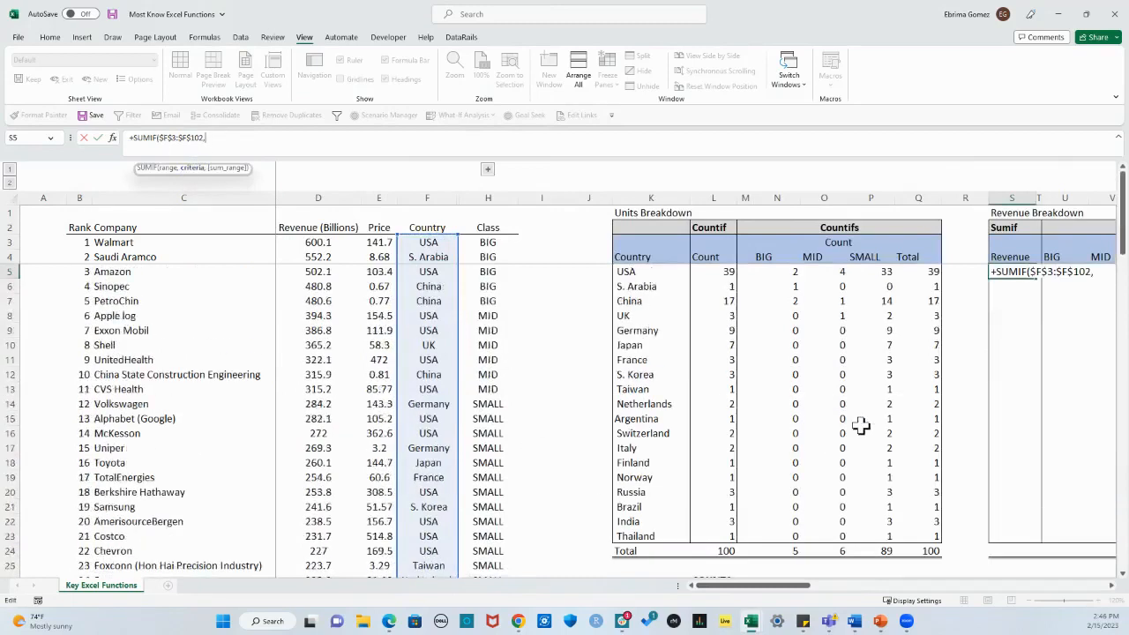
{"action": "left_click", "coordinate": [638, 275]}
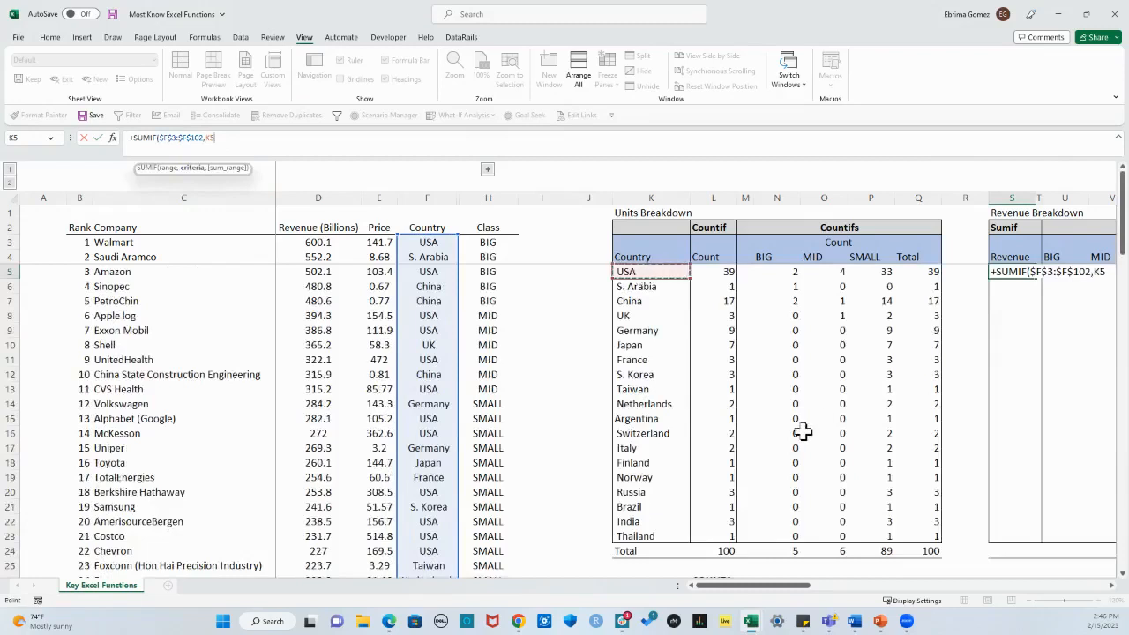
{"action": "key", "text": "F4"}
{"action": "key", "text": "F4"}
{"action": "key", "text": "F4"}
{"action": "type", "text": ","}
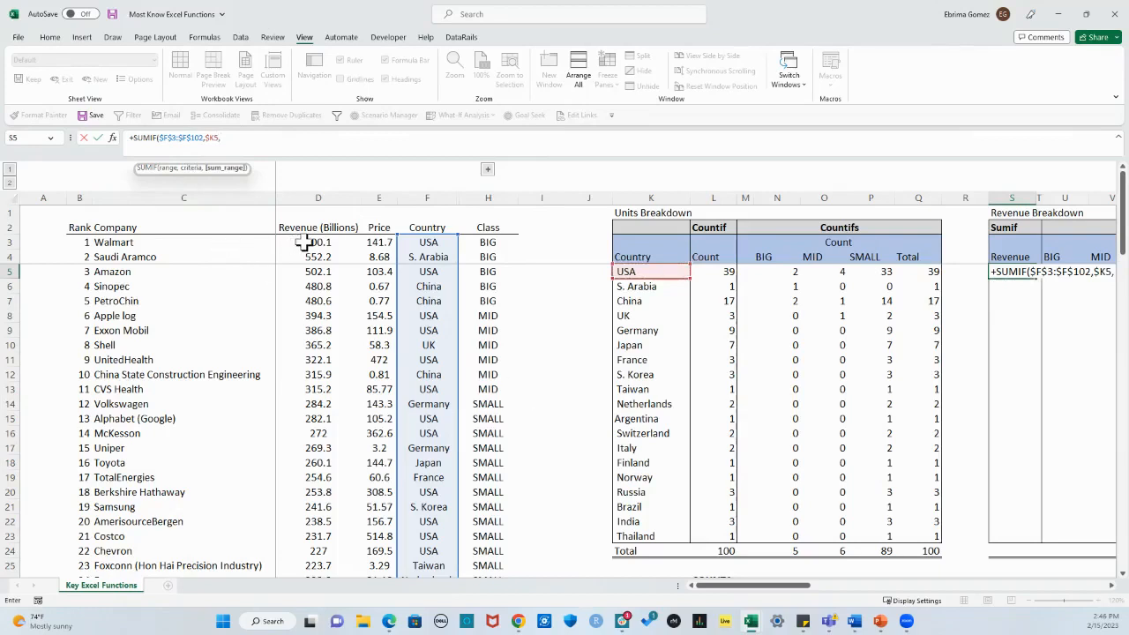
Step: Complete the SUMIF formula with the Revenue (Billions) column as the absolute sum range $D$3:$D$103
{"action": "left_click_drag", "start_coordinate": [305, 243], "coordinate": [304, 286]}
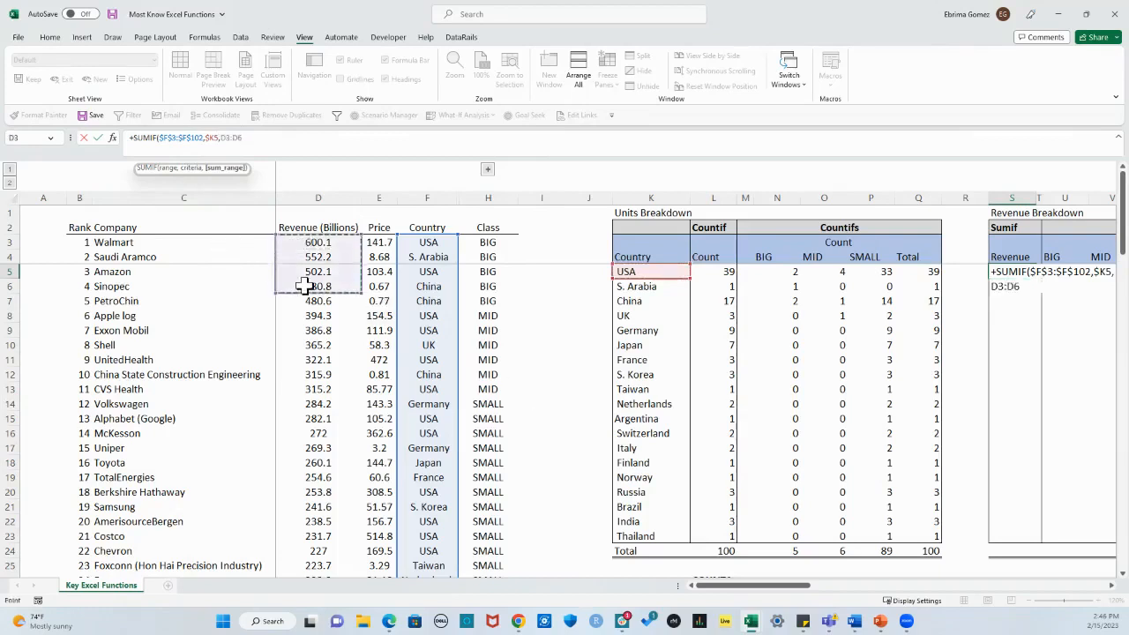
{"action": "key", "text": "ctrl+shift+Down"}
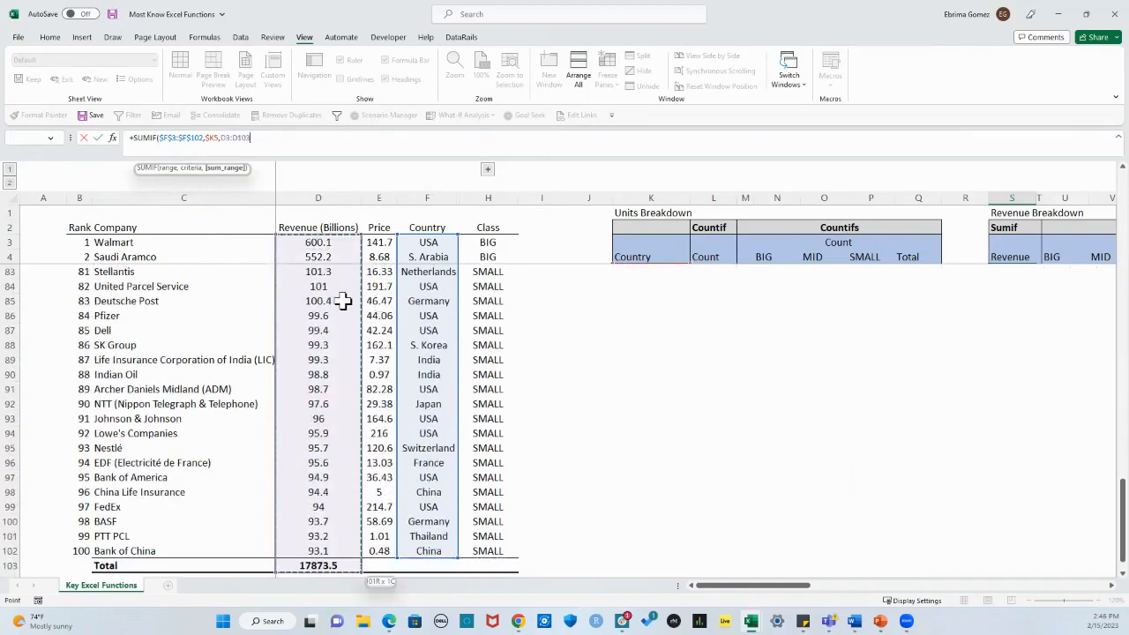
{"action": "key", "text": "F4"}
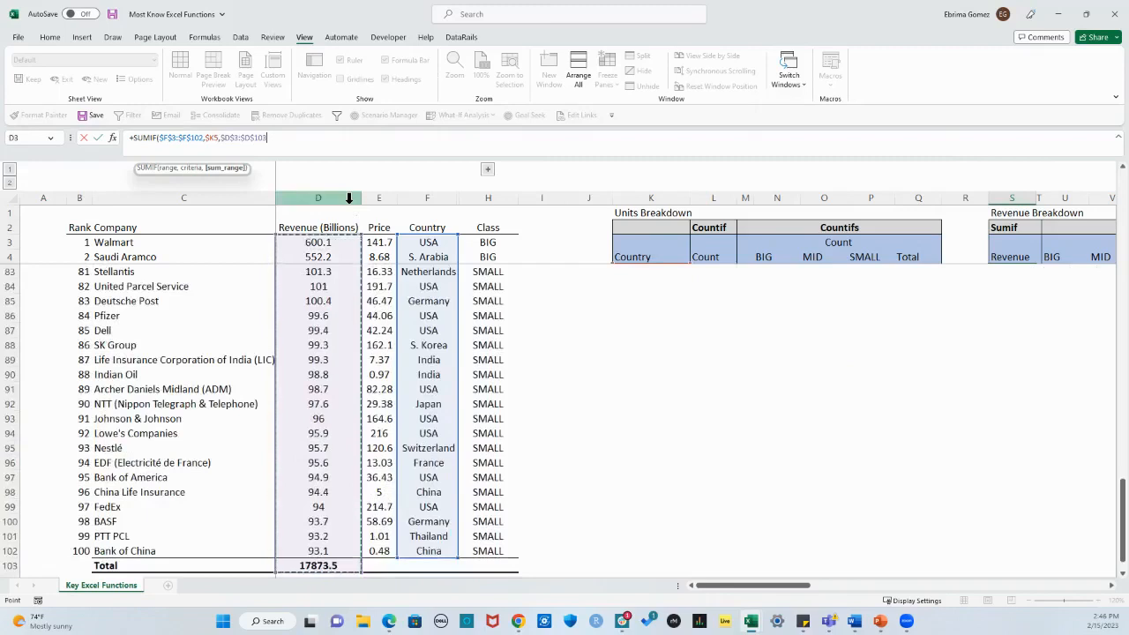
{"action": "type", "text": ")"}
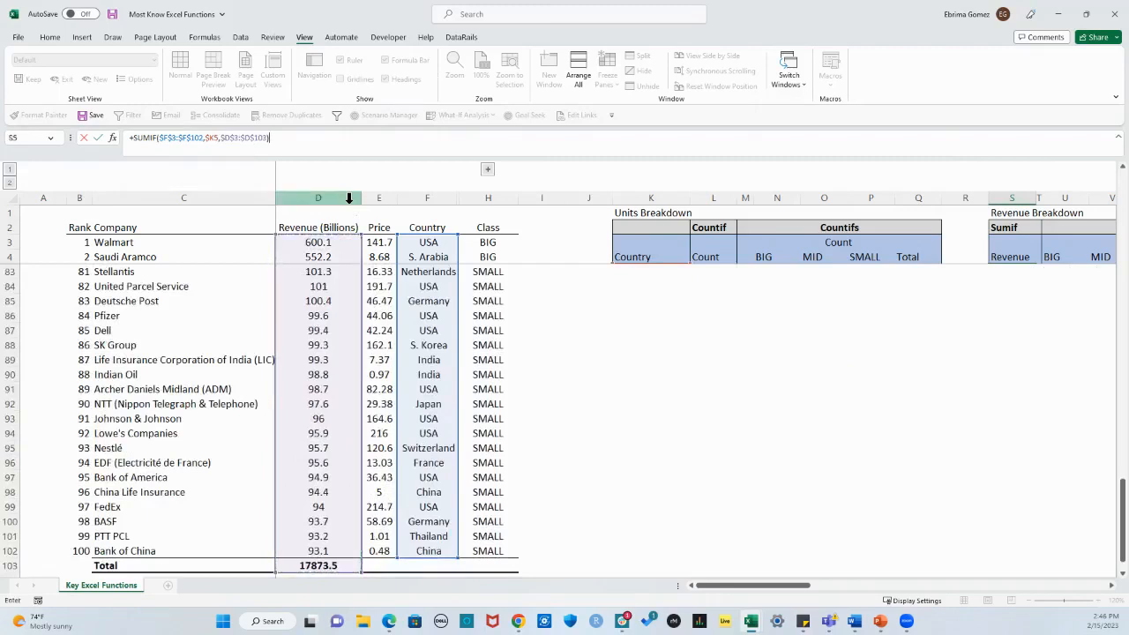
{"action": "key", "text": "Return"}
{"action": "scroll", "coordinate": [565, 270], "scroll_direction": "up", "scroll_amount": 1}
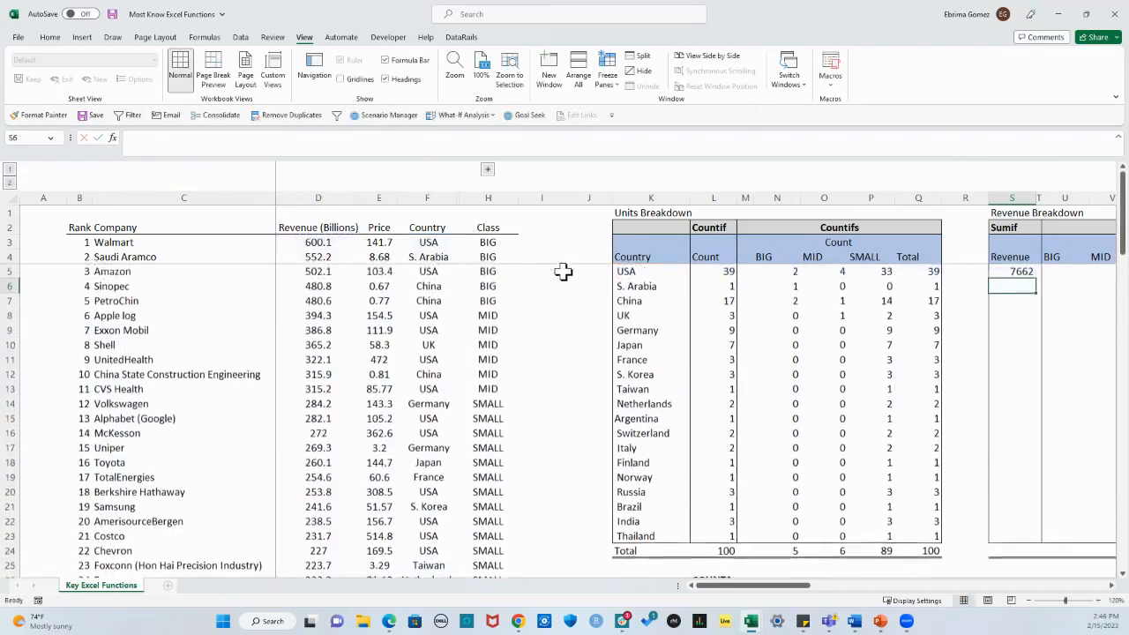
Step: Fill the SUMIF formula from S5 down to the Thailand row and check the formulas in S8 and S9
{"action": "left_click", "coordinate": [1022, 272]}
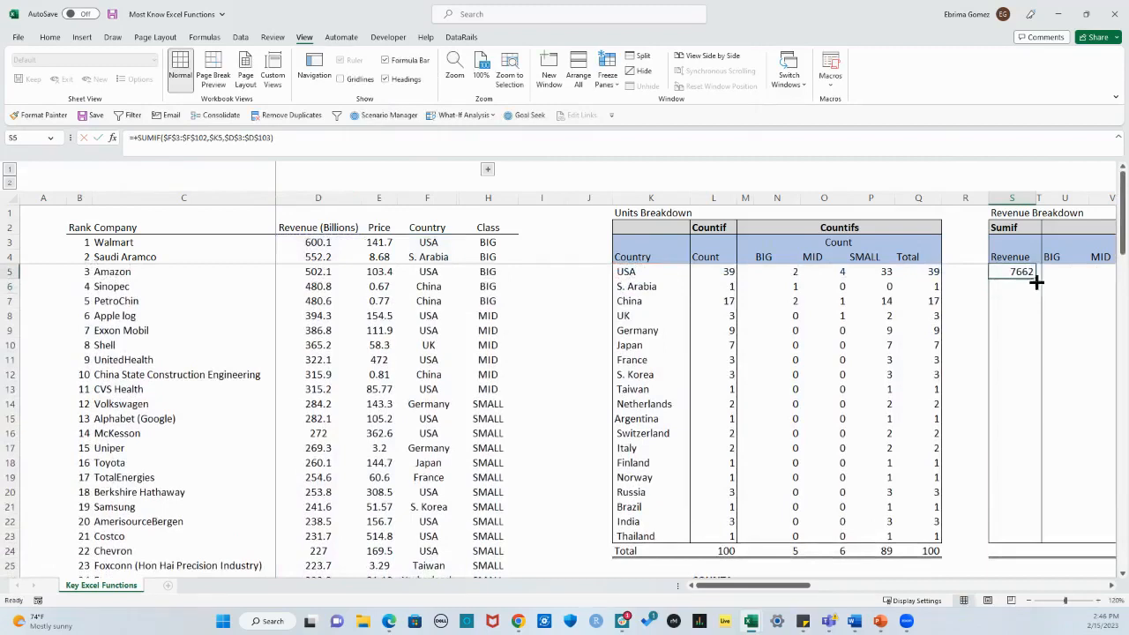
{"action": "left_click_drag", "start_coordinate": [1036, 279], "coordinate": [1042, 540]}
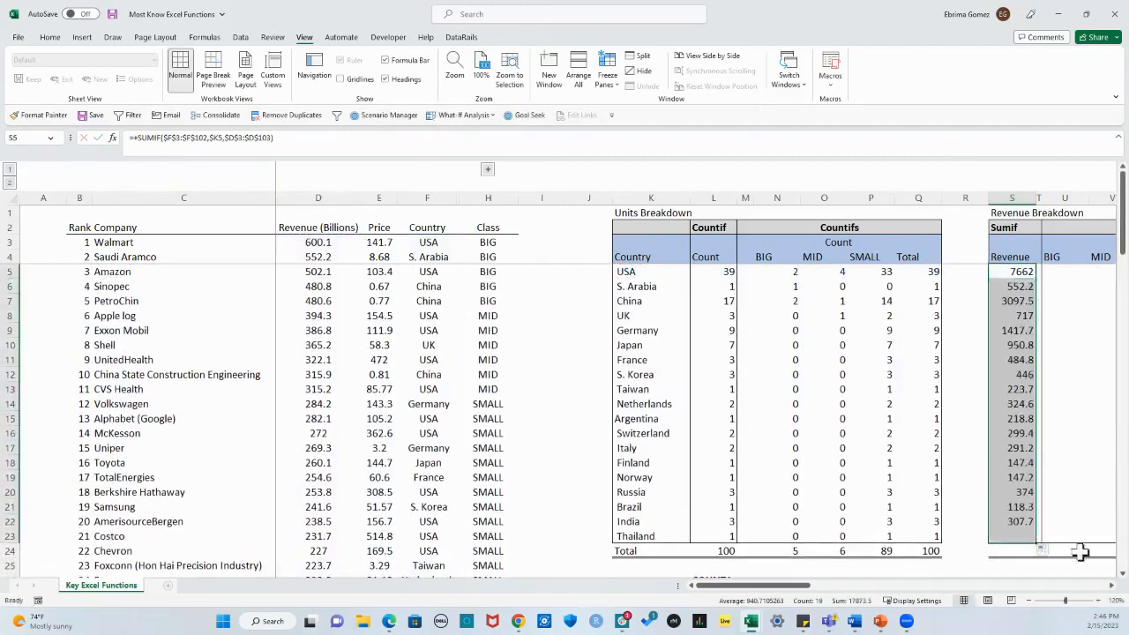
{"action": "left_click", "coordinate": [1015, 551]}
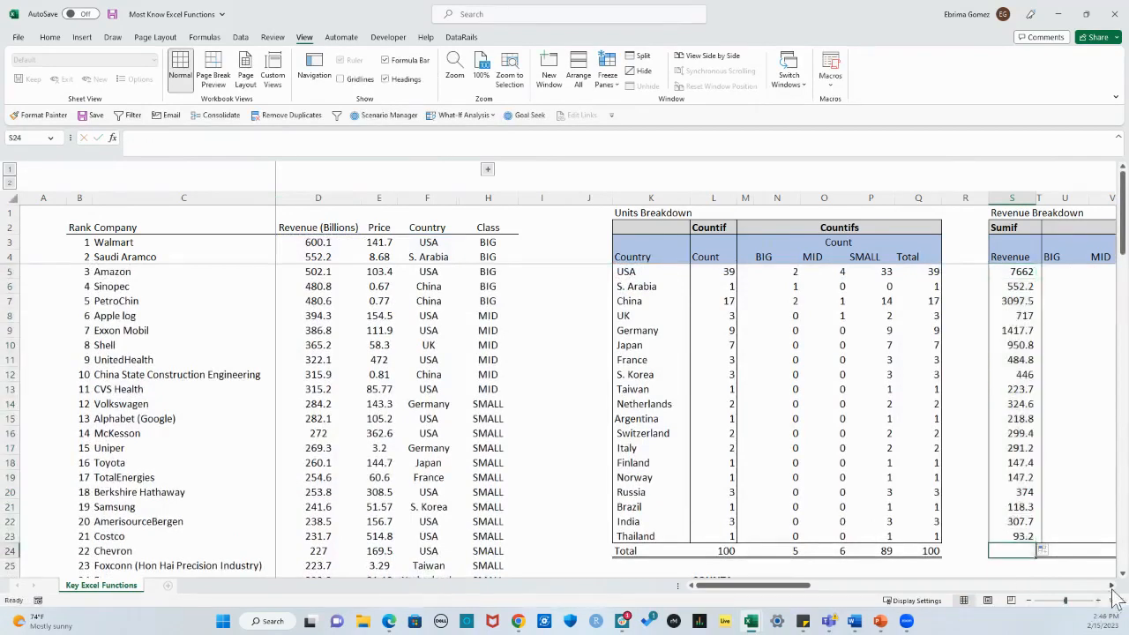
{"action": "left_click", "coordinate": [1111, 585]}
{"action": "left_click", "coordinate": [1112, 585]}
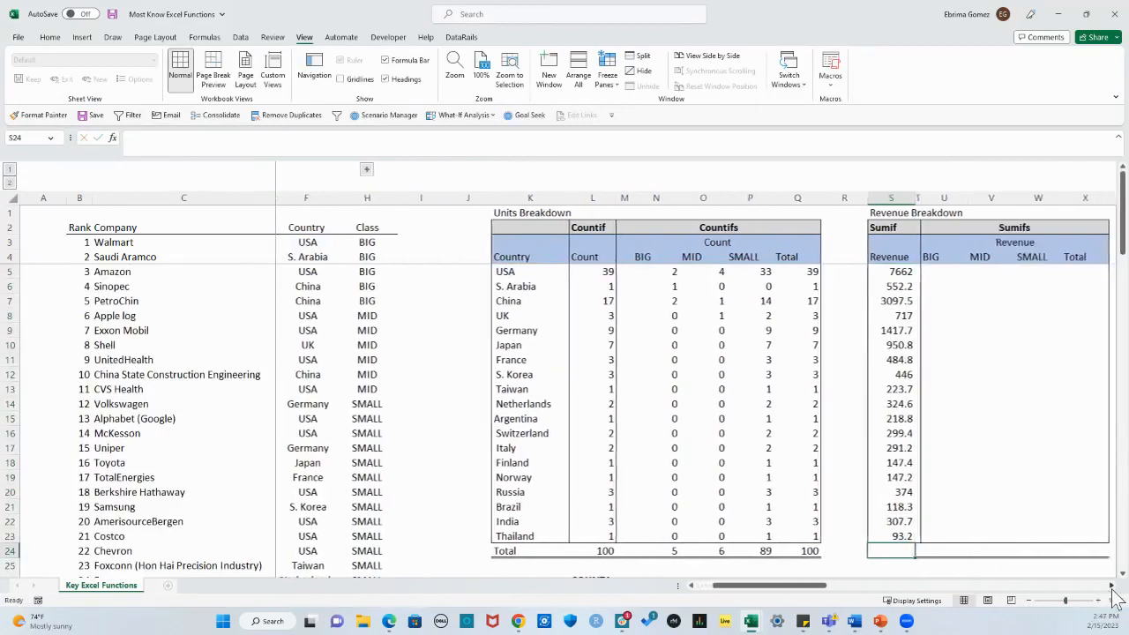
{"action": "double_click", "coordinate": [895, 316]}
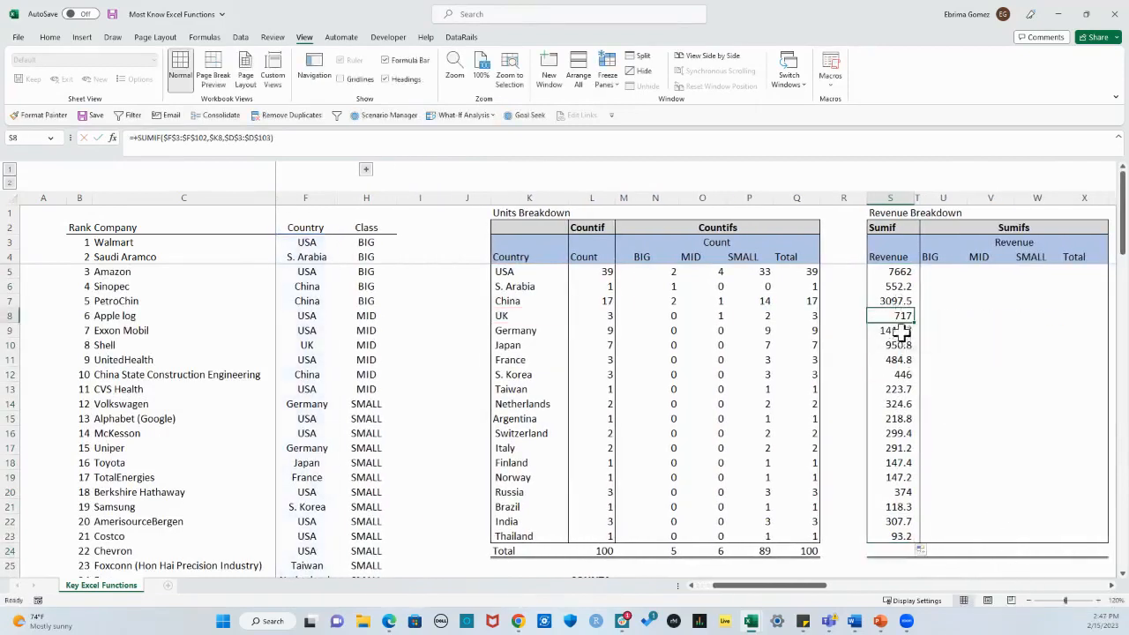
{"action": "double_click", "coordinate": [898, 331]}
{"action": "key", "text": "Escape"}
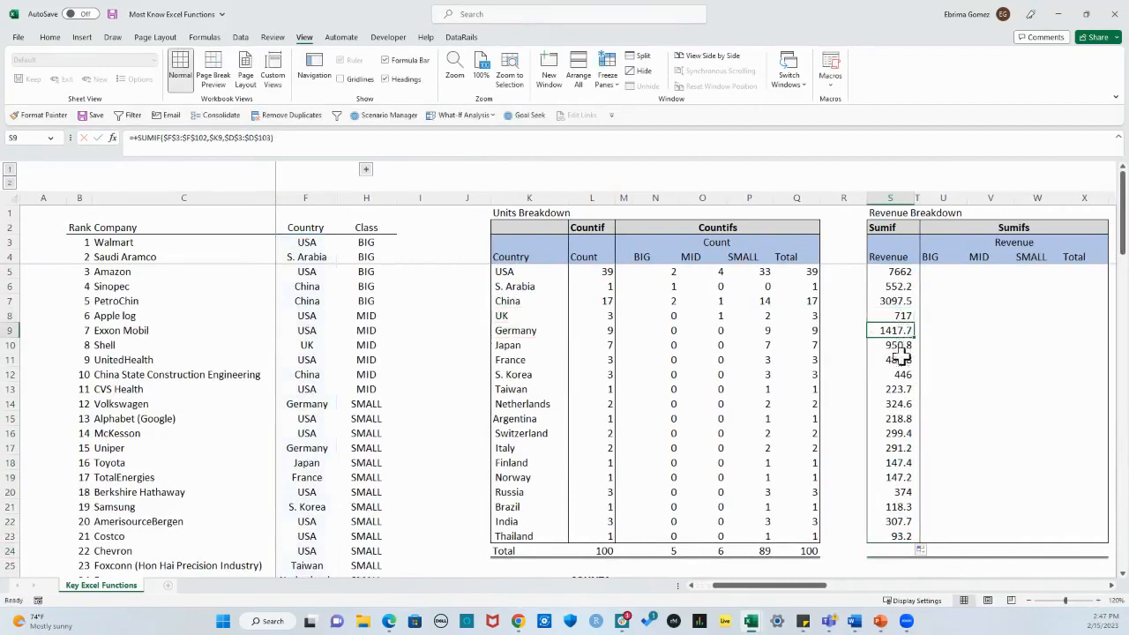
Step: Total the Sumif revenue column in S24 with =SUM(S5:S23) and check the formula
{"action": "left_click", "coordinate": [900, 550]}
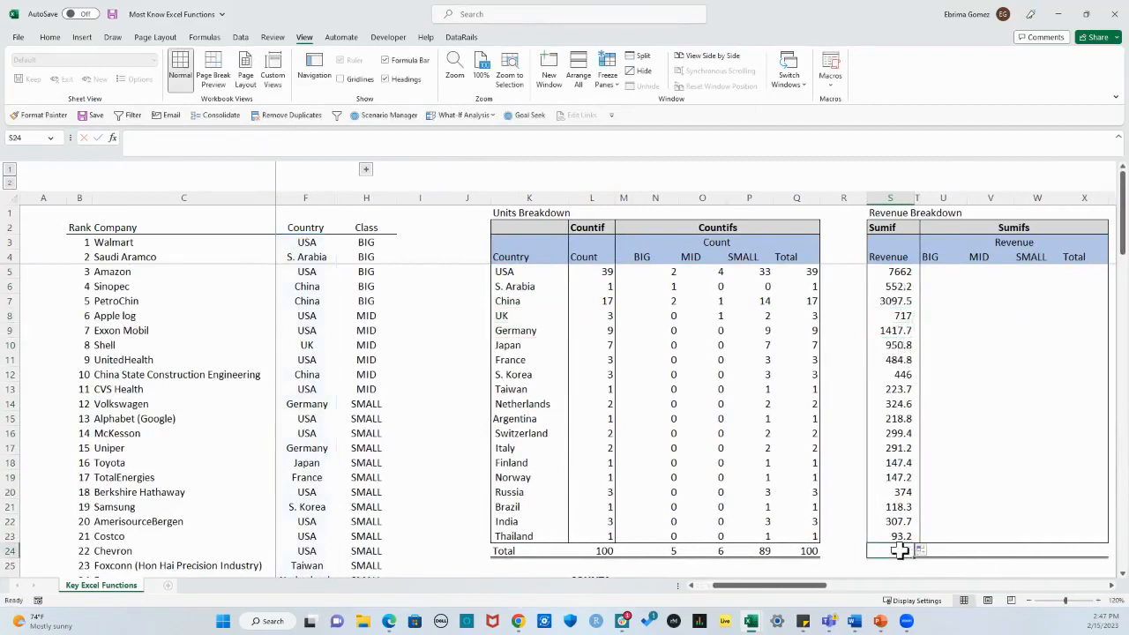
{"action": "key", "text": "alt+equal"}
{"action": "key", "text": "Return"}
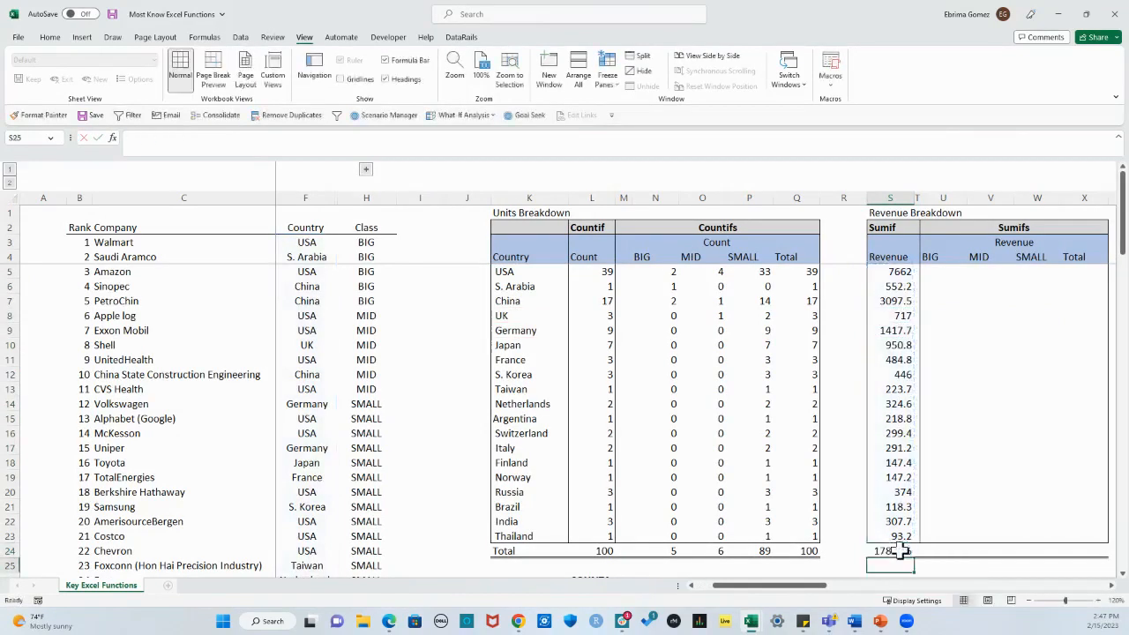
{"action": "left_click", "coordinate": [900, 551]}
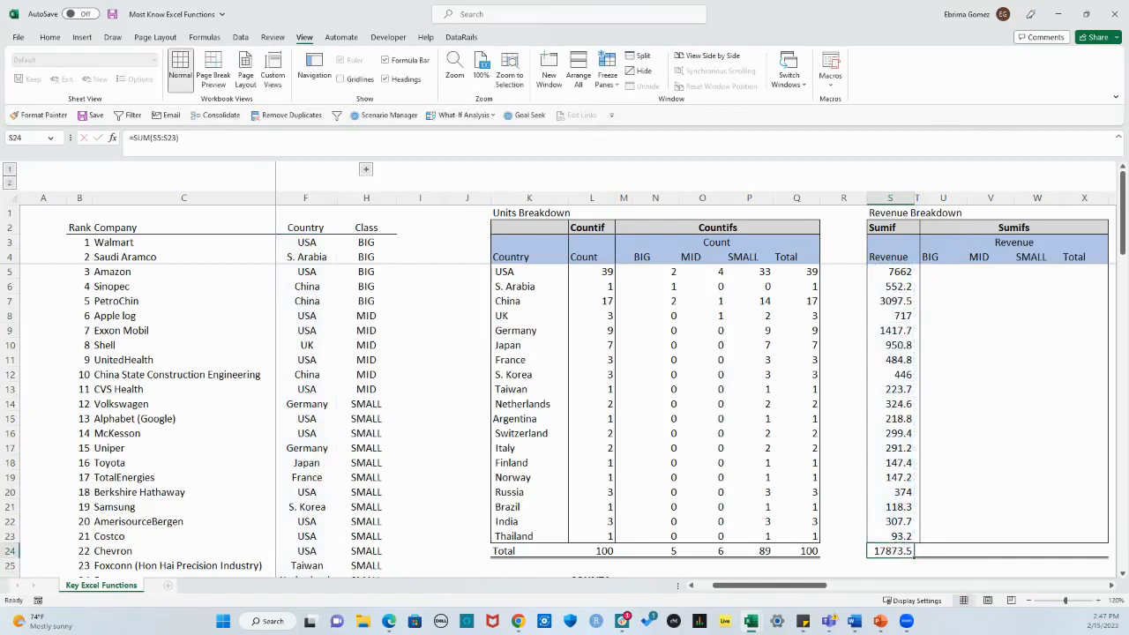
Step: Format the Sumif revenue cells S5:S24 as Currency with no symbol, 0 decimal places and negative numbers in black parentheses
{"action": "left_click", "coordinate": [1112, 586]}
{"action": "left_click", "coordinate": [1111, 585]}
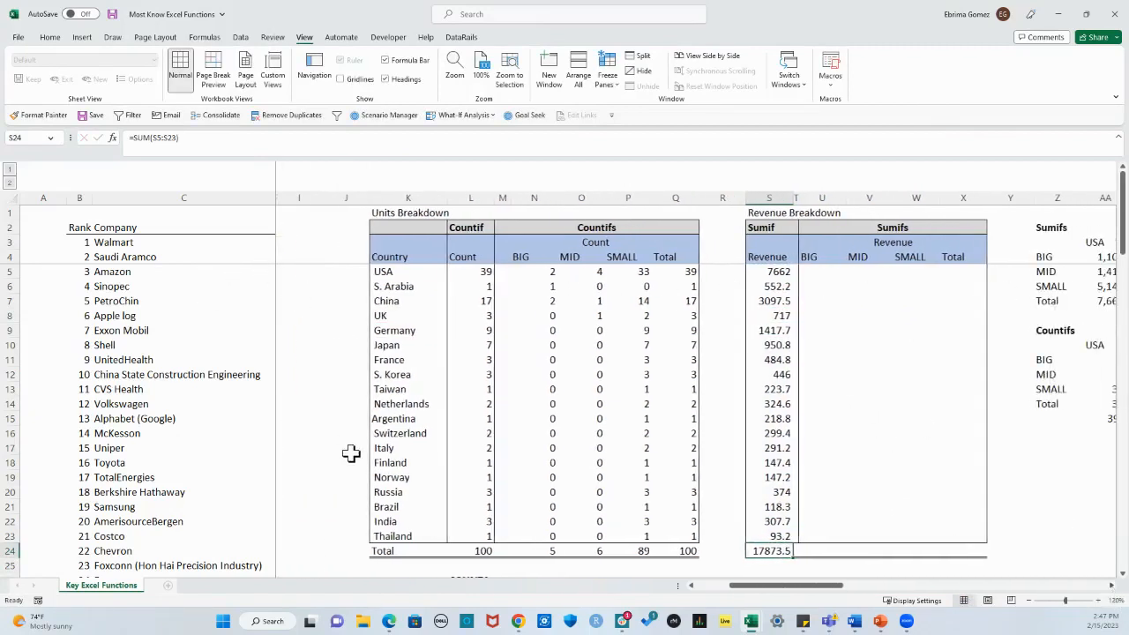
{"action": "left_click_drag", "start_coordinate": [767, 272], "coordinate": [774, 551]}
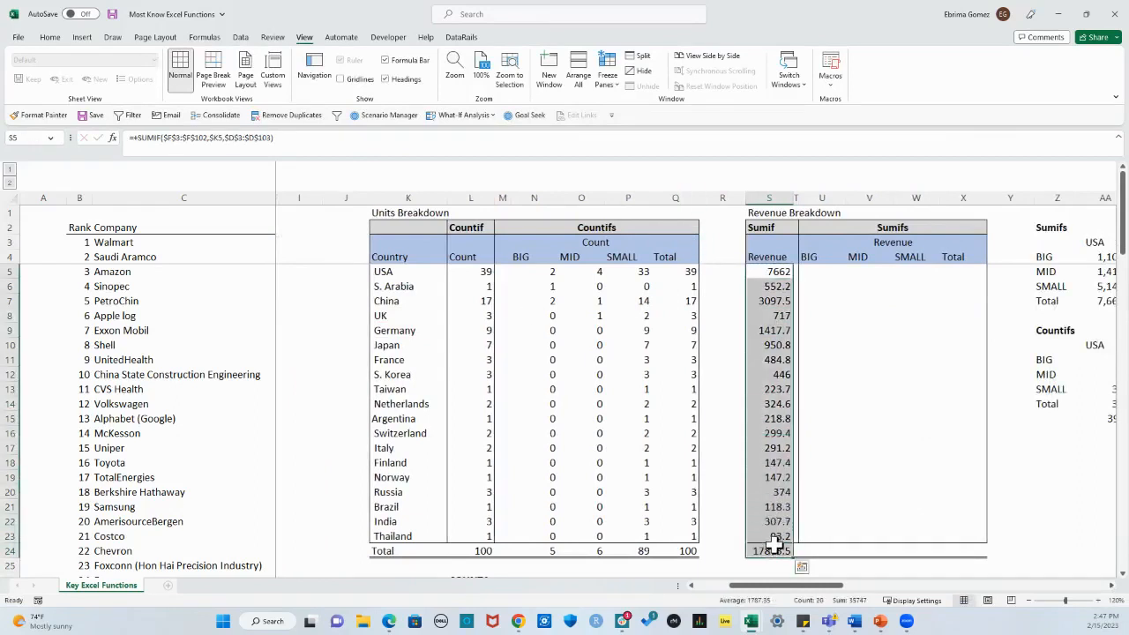
{"action": "key", "text": "ctrl+1"}
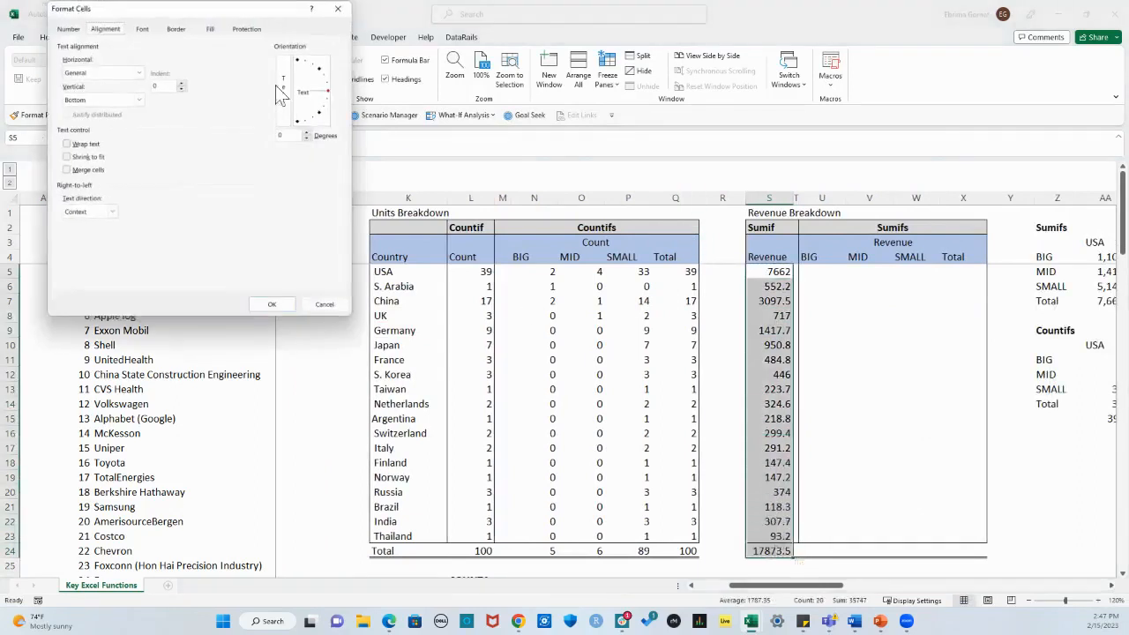
{"action": "left_click", "coordinate": [74, 30]}
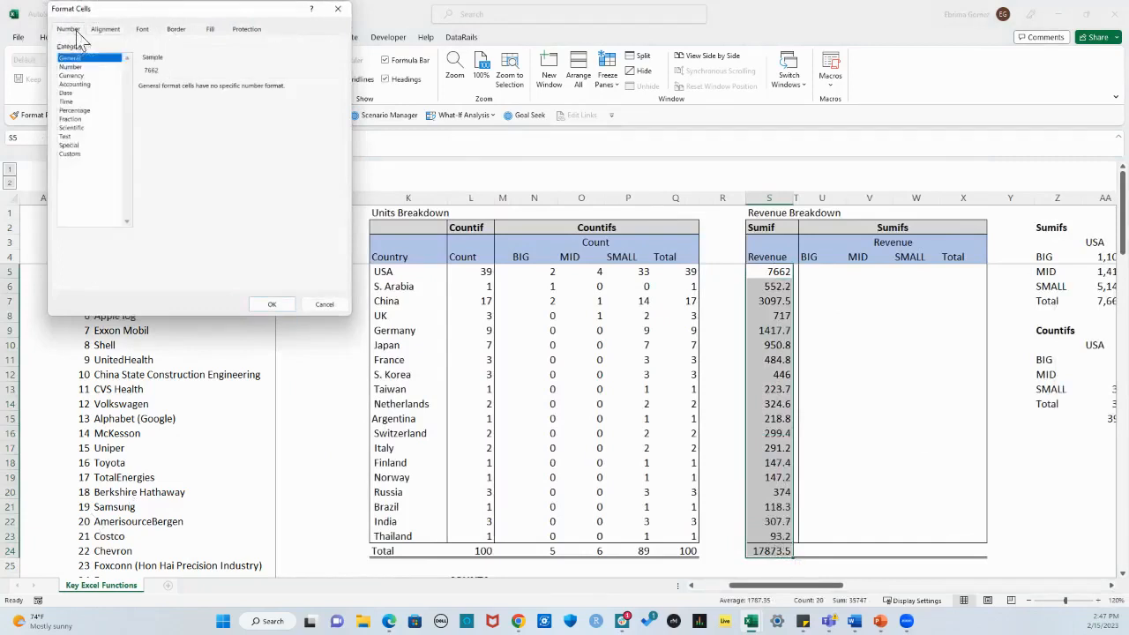
{"action": "left_click", "coordinate": [78, 76]}
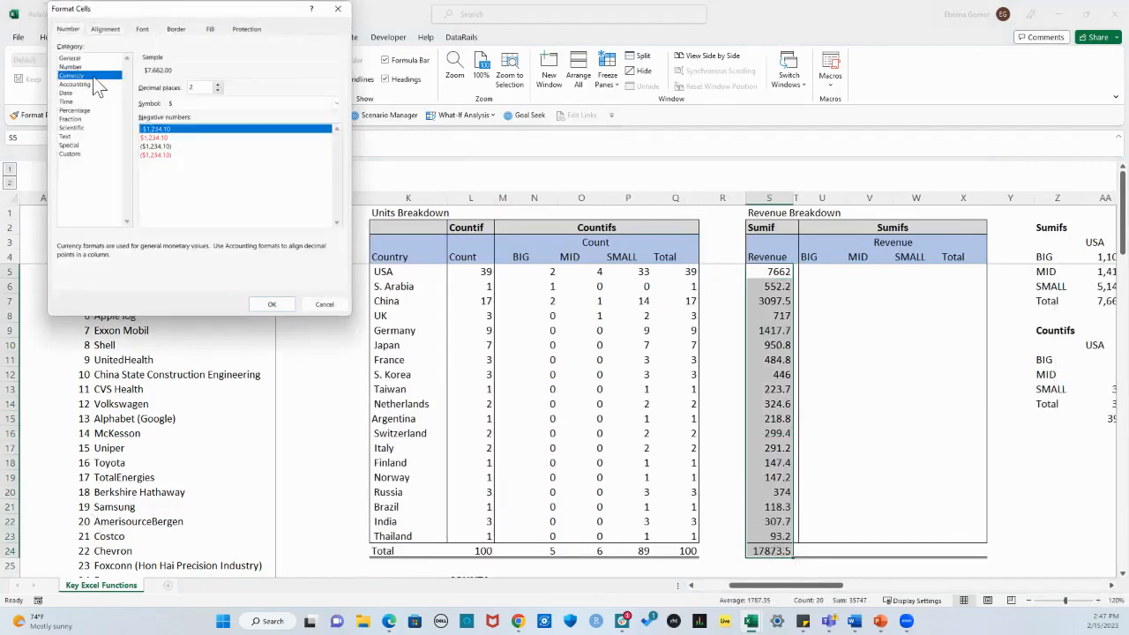
{"action": "left_click", "coordinate": [336, 104]}
{"action": "left_click", "coordinate": [291, 118]}
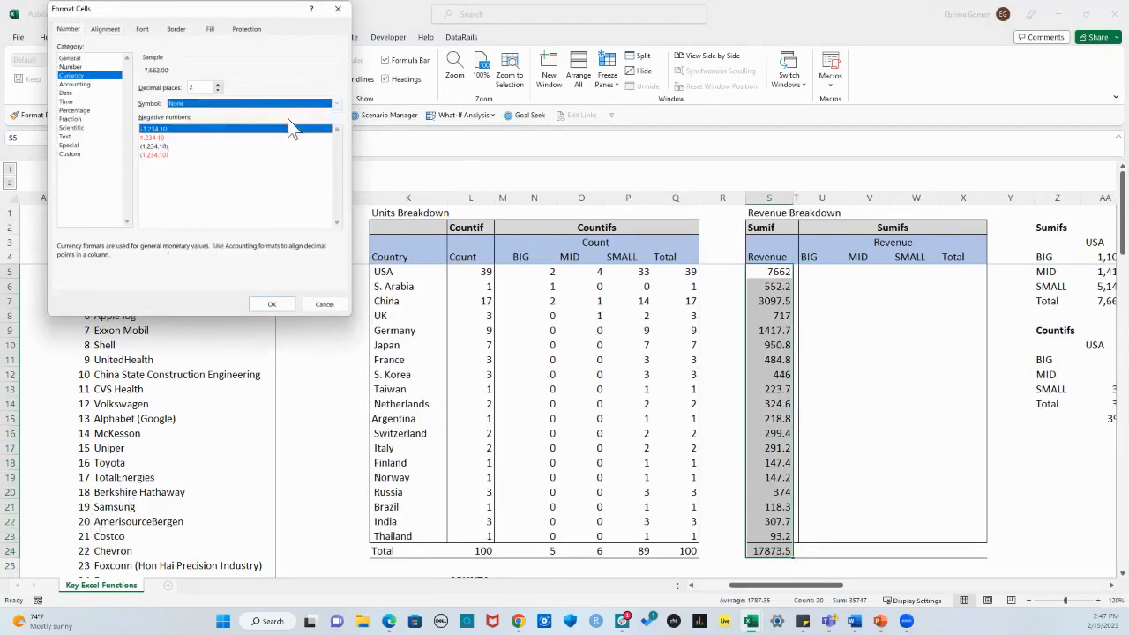
{"action": "left_click", "coordinate": [217, 91]}
{"action": "left_click", "coordinate": [217, 91]}
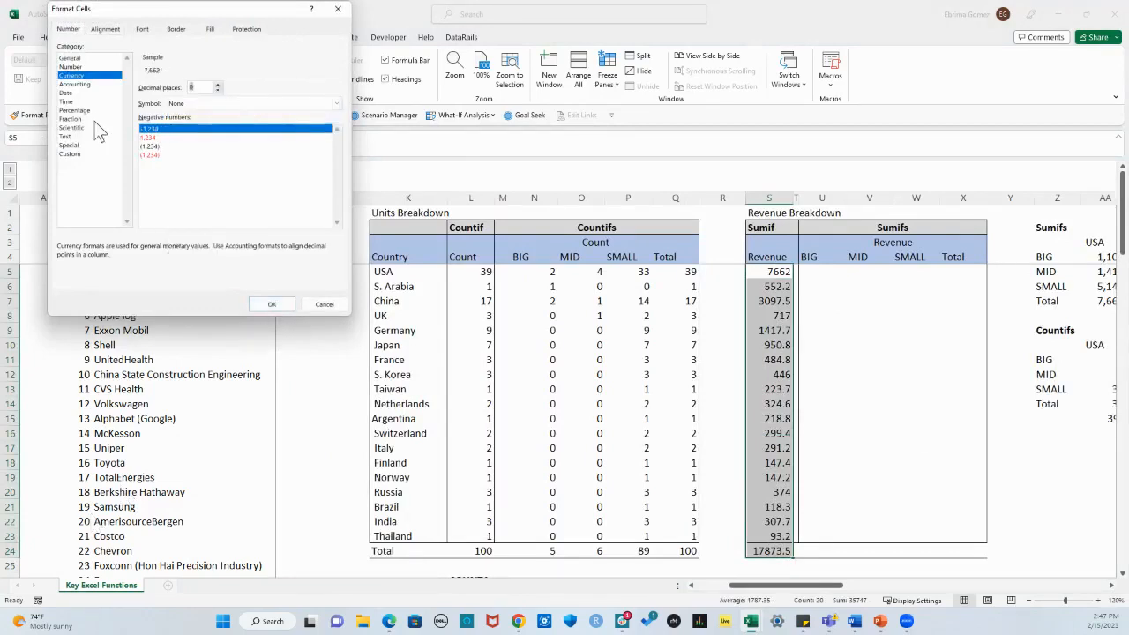
{"action": "left_click", "coordinate": [152, 146]}
{"action": "left_click", "coordinate": [269, 305]}
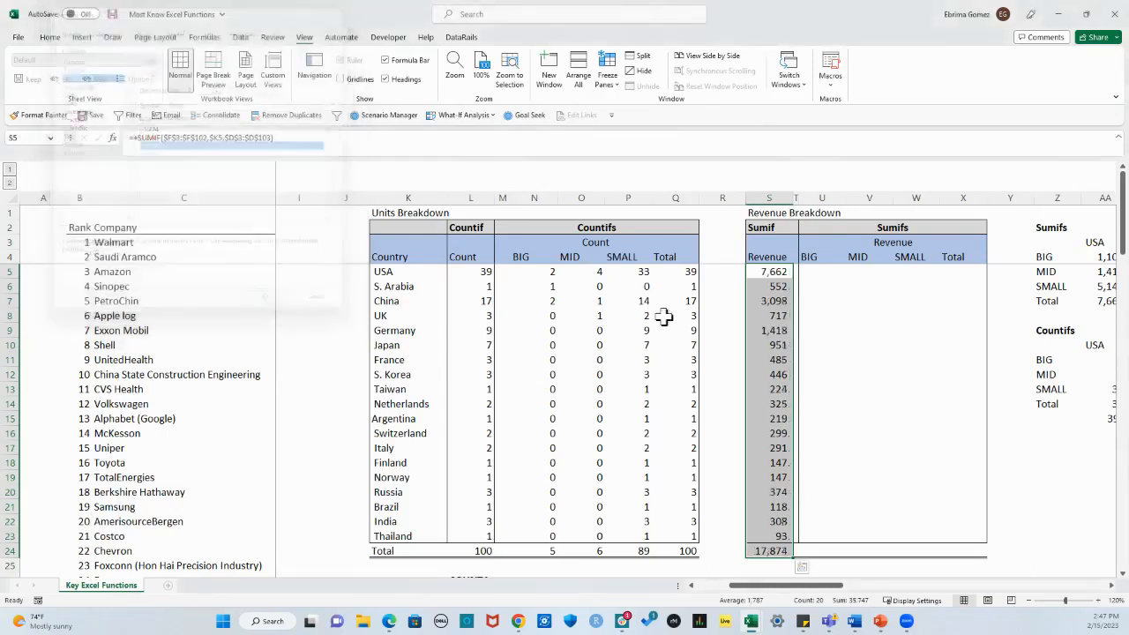
Step: Examine the BIG, MID and SMALL revenue columns of the Sumifs table and the country list that serve as criteria
{"action": "left_click", "coordinate": [825, 329]}
{"action": "left_click", "coordinate": [815, 273]}
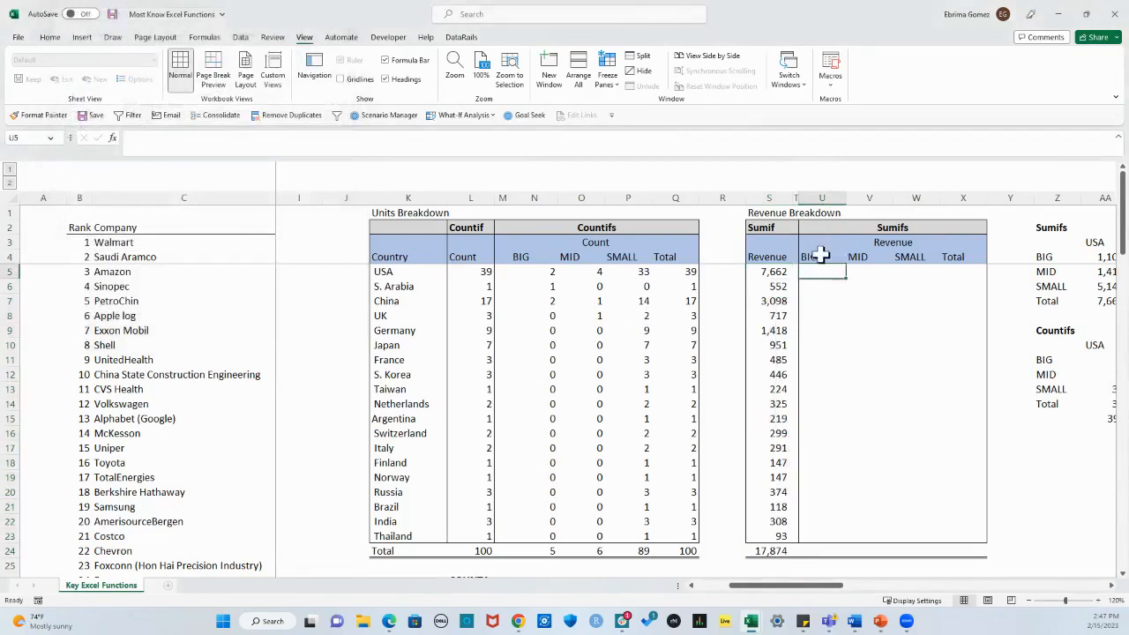
{"action": "left_click", "coordinate": [821, 255]}
{"action": "left_click", "coordinate": [867, 256]}
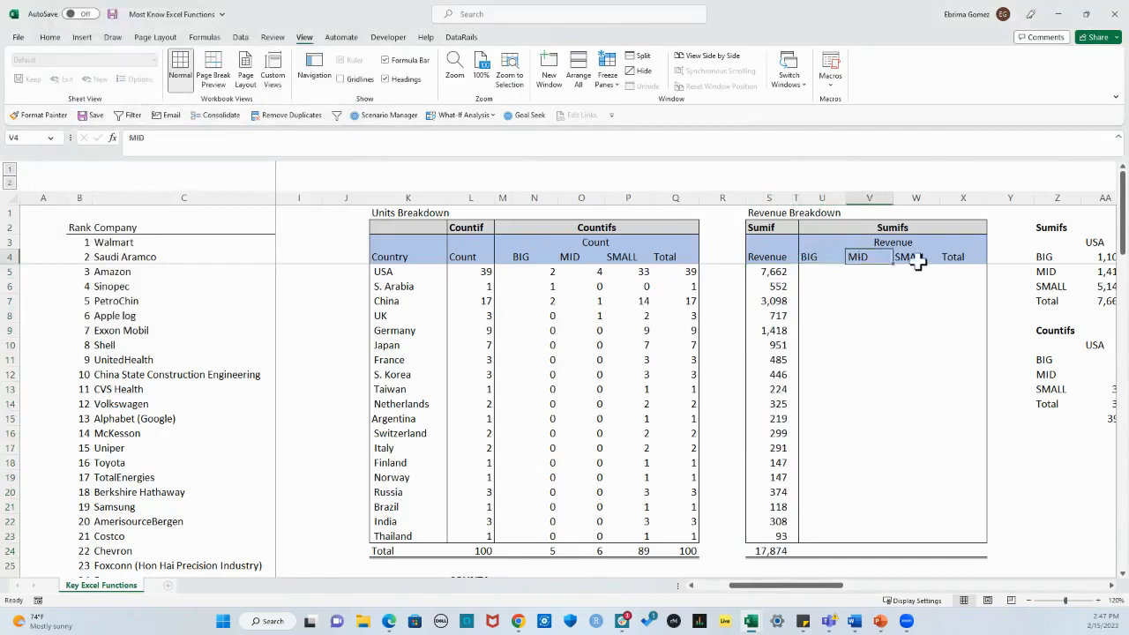
{"action": "left_click", "coordinate": [917, 257]}
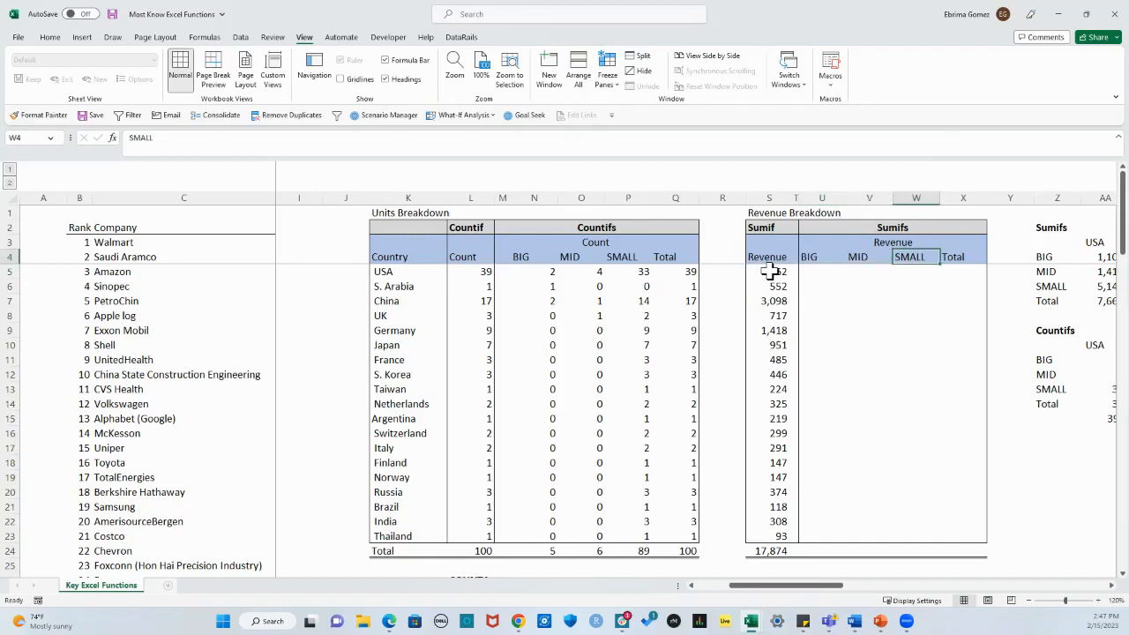
{"action": "left_click", "coordinate": [815, 275]}
{"action": "left_click", "coordinate": [856, 275]}
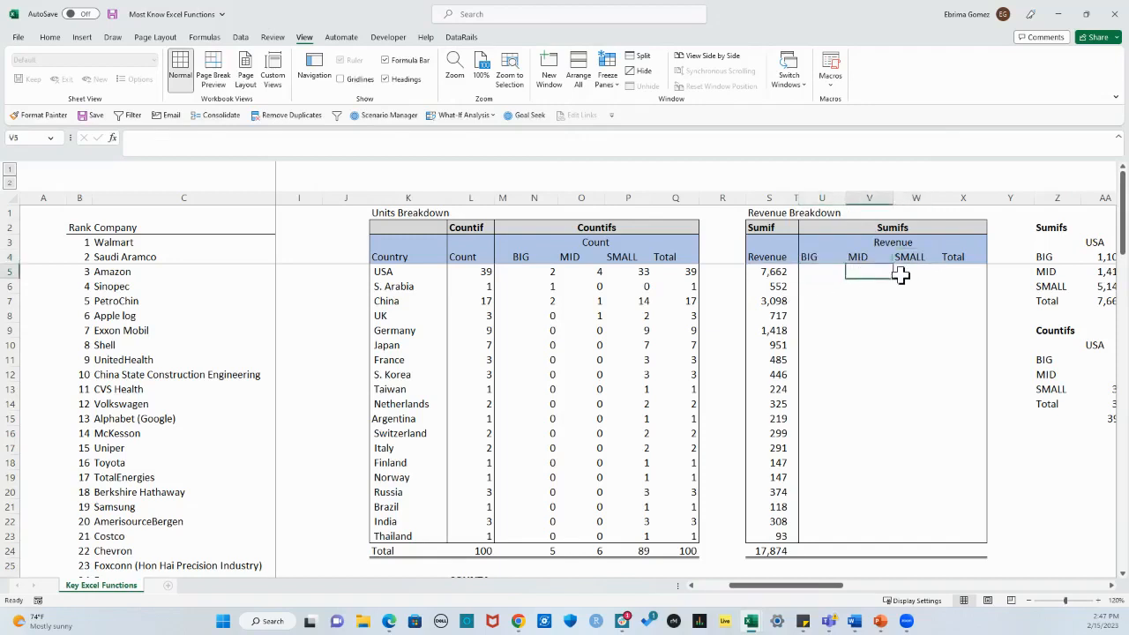
{"action": "left_click_drag", "start_coordinate": [814, 273], "coordinate": [922, 275]}
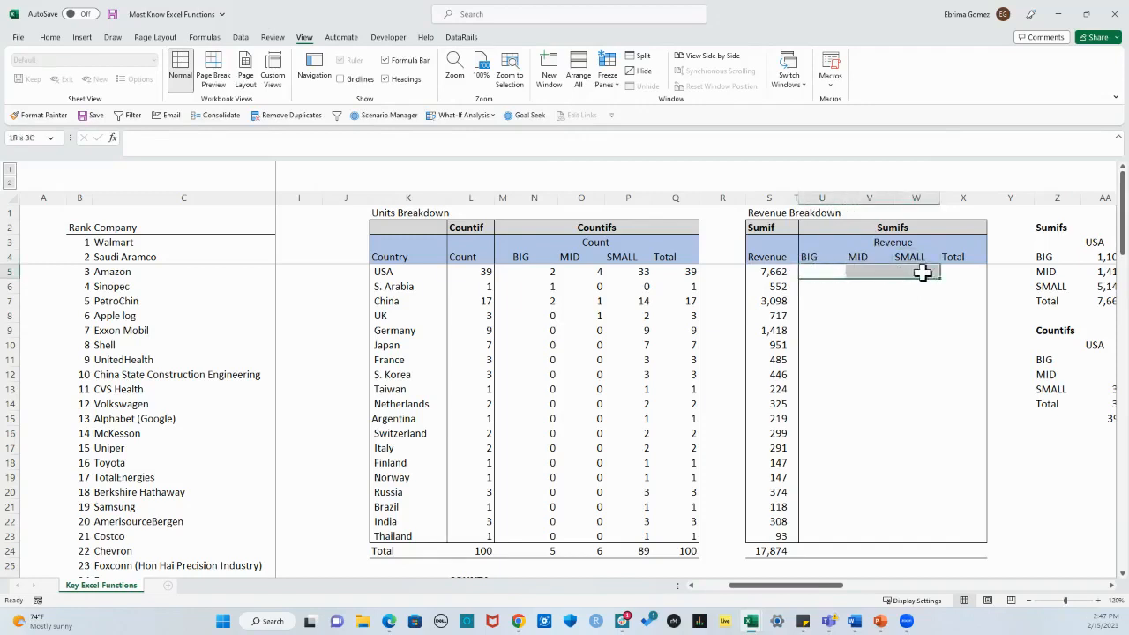
{"action": "left_click_drag", "start_coordinate": [396, 272], "coordinate": [398, 530]}
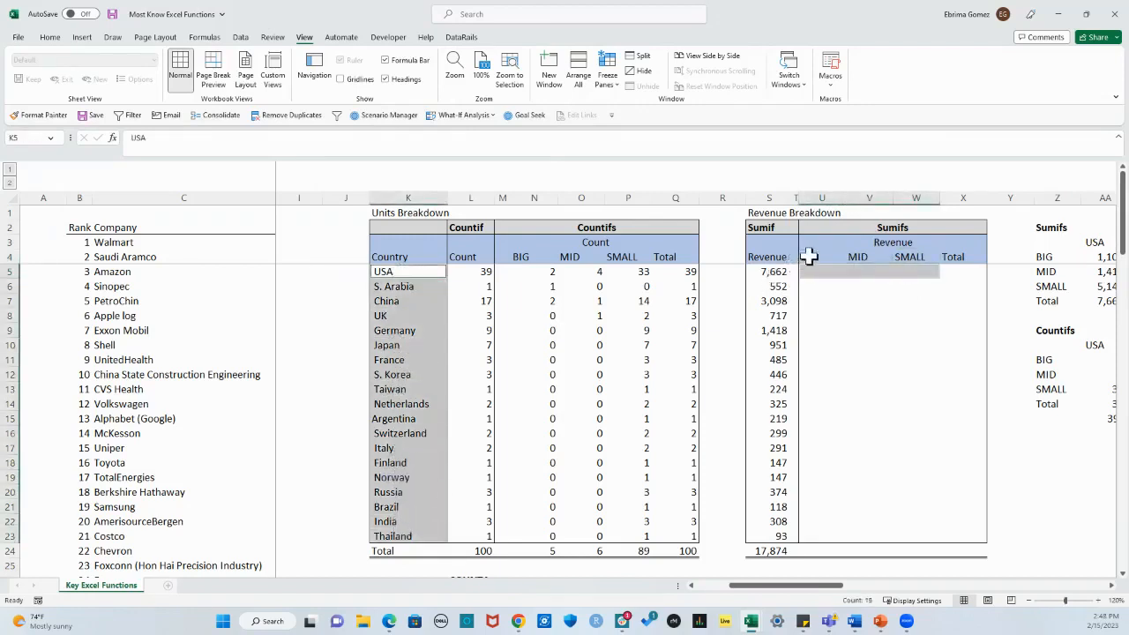
{"action": "left_click_drag", "start_coordinate": [809, 256], "coordinate": [913, 256]}
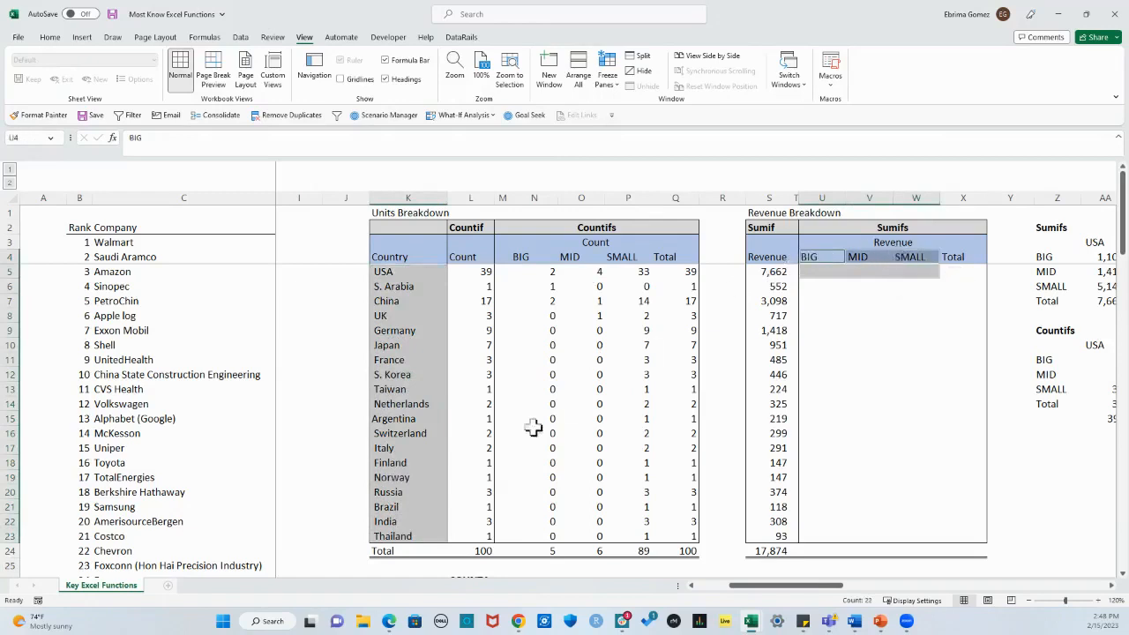
Step: Begin a SUMIFS formula in U5, the USA row under BIG in the Revenue Breakdown table
{"action": "left_click", "coordinate": [816, 271]}
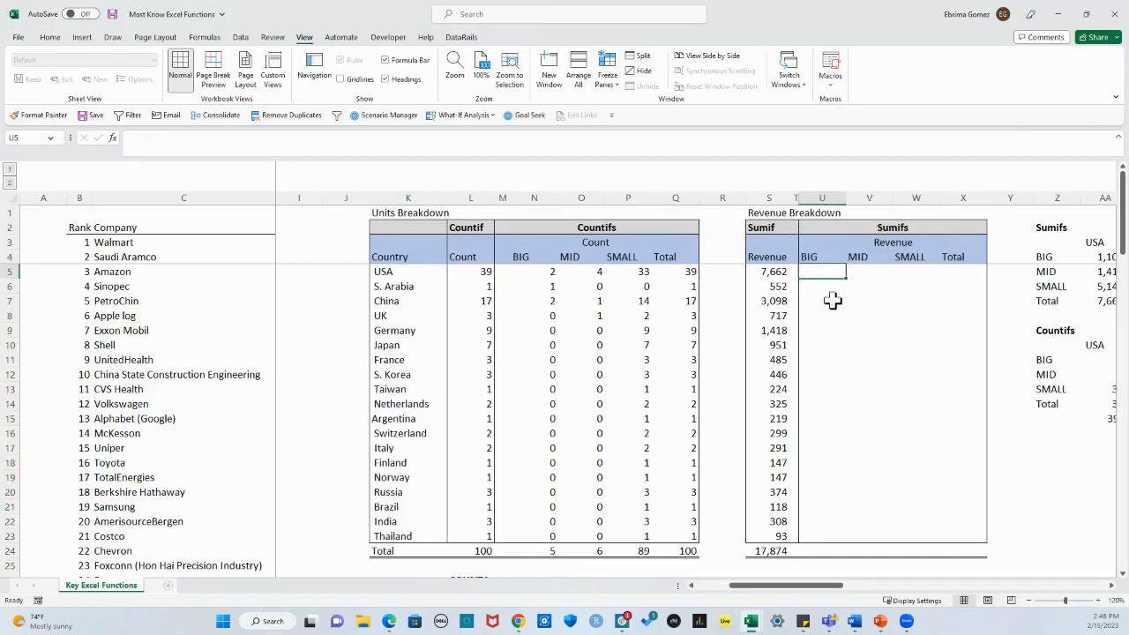
{"action": "type", "text": "+"}
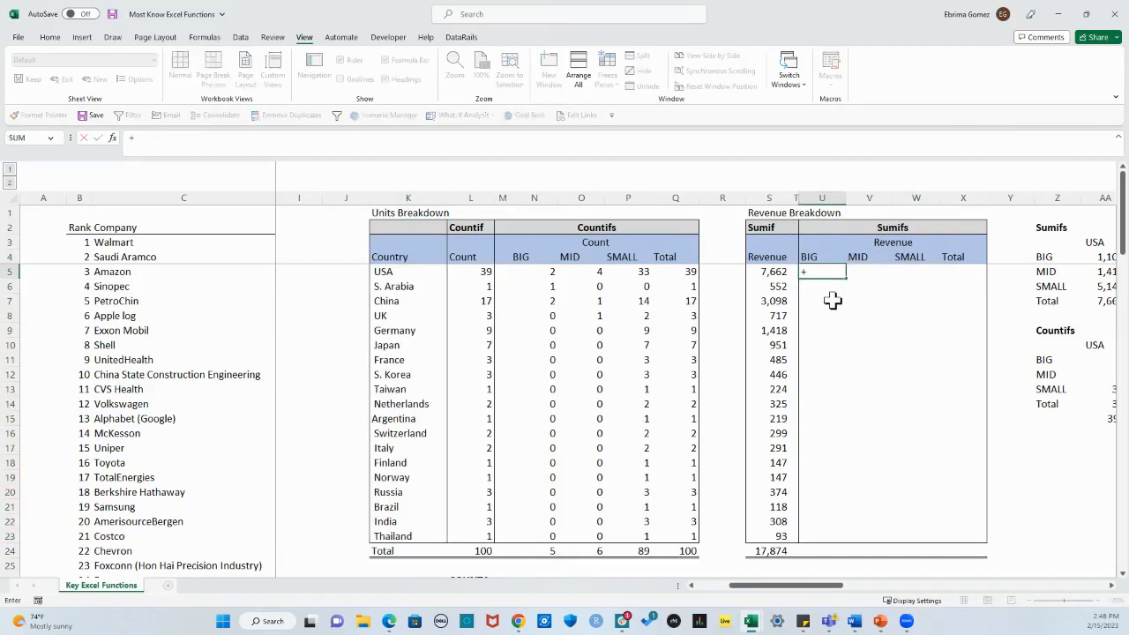
{"action": "type", "text": "if"}
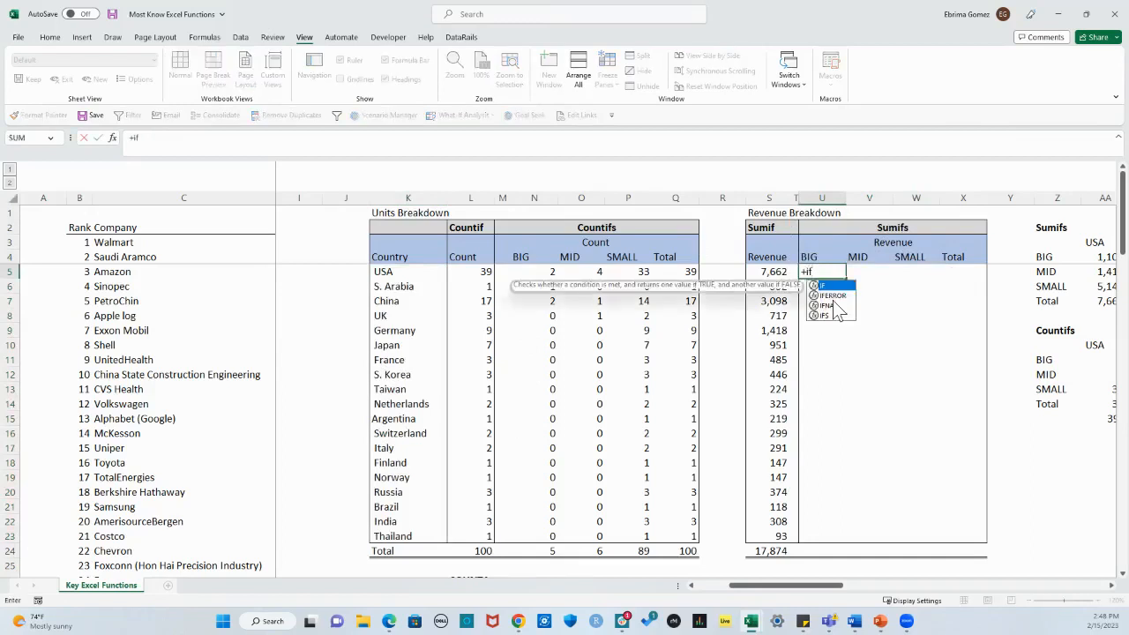
{"action": "key", "text": "BackSpace"}
{"action": "key", "text": "BackSpace"}
{"action": "type", "text": "sumif"}
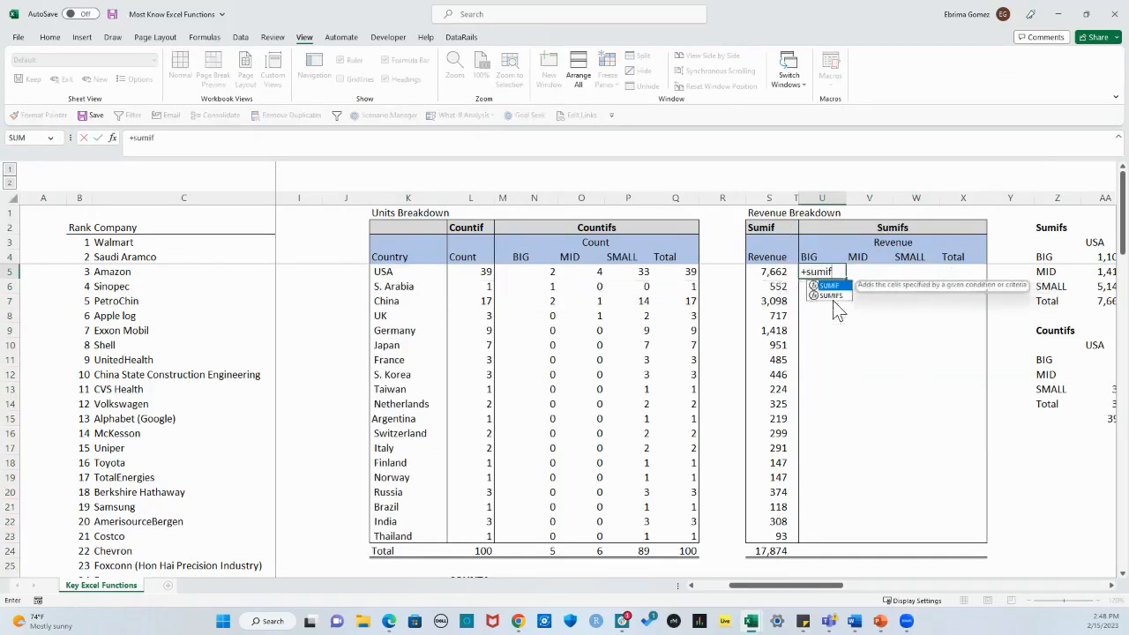
{"action": "key", "text": "Down"}
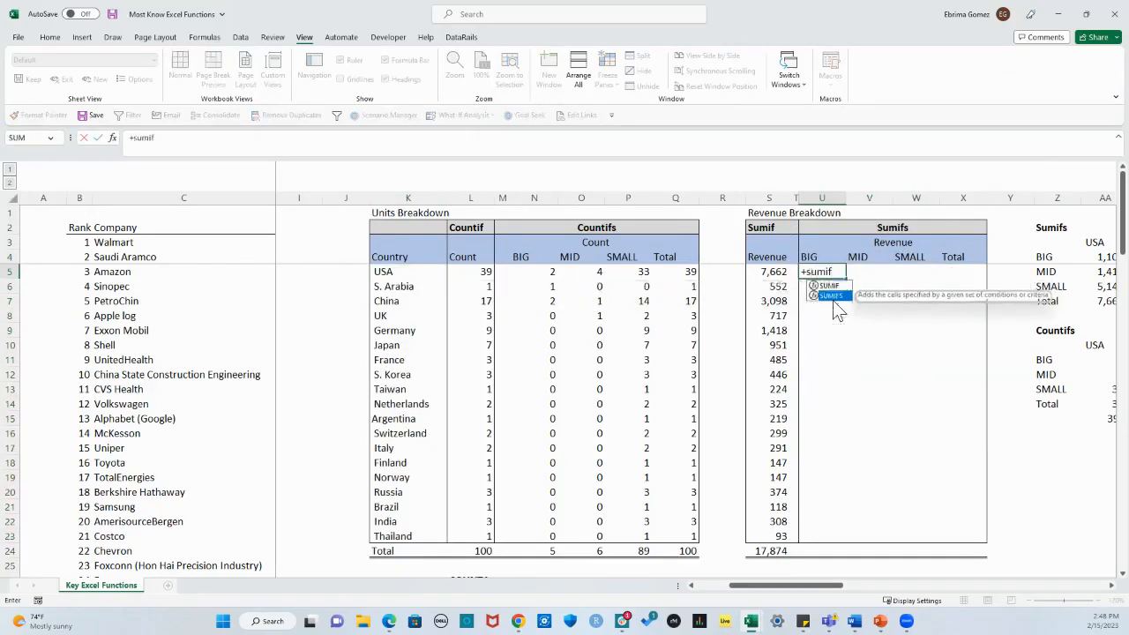
{"action": "double_click", "coordinate": [832, 297]}
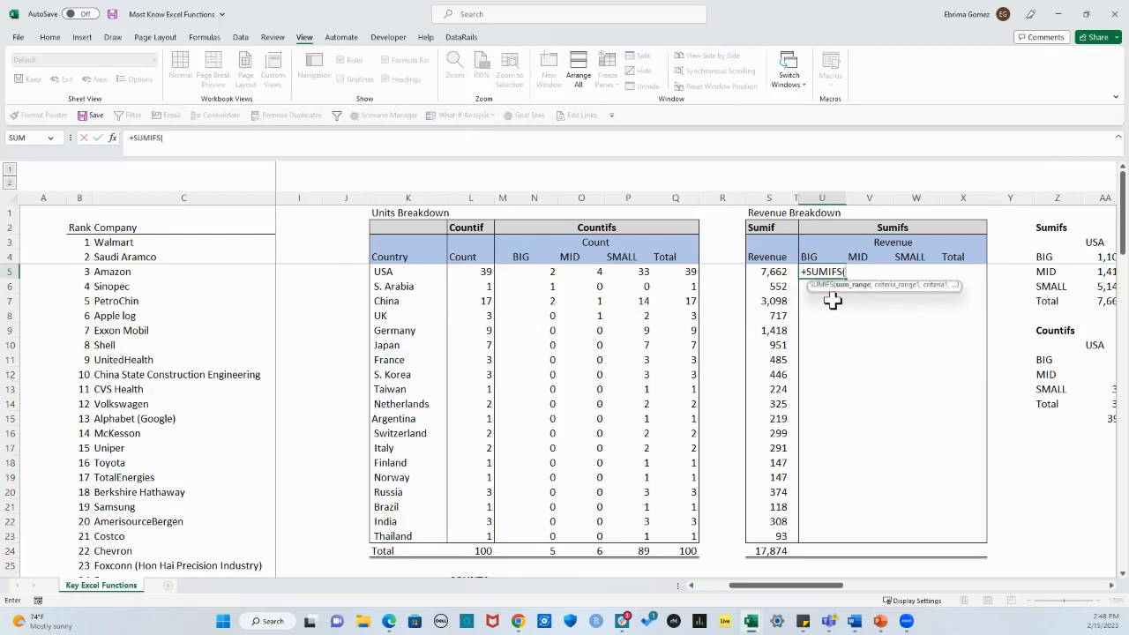
Step: Set the SUMIFS sum range to the Revenue (Billions) data without its total row, as the absolute range $D$3:$D$102
{"action": "left_click_drag", "start_coordinate": [807, 586], "coordinate": [771, 590]}
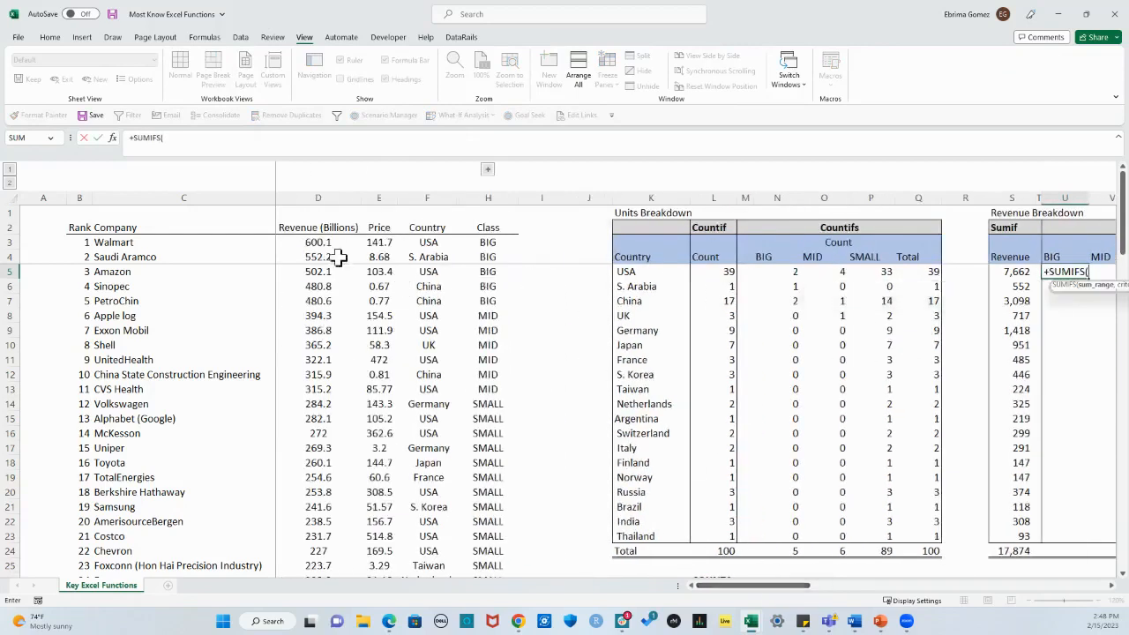
{"action": "left_click_drag", "start_coordinate": [318, 242], "coordinate": [320, 299]}
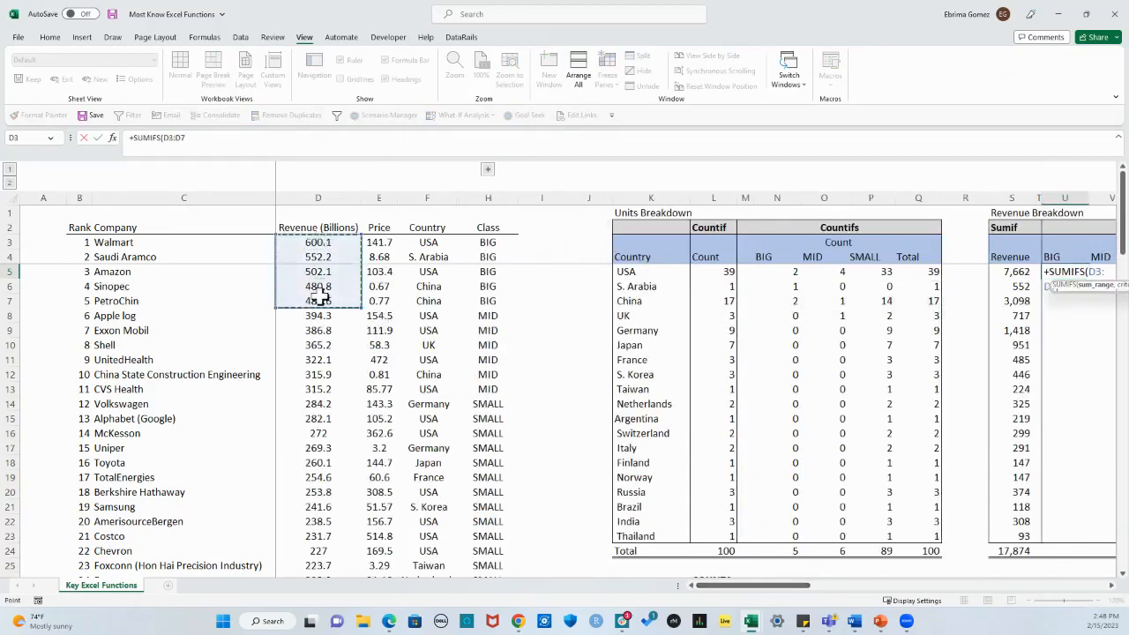
{"action": "key", "text": "ctrl+shift+Down"}
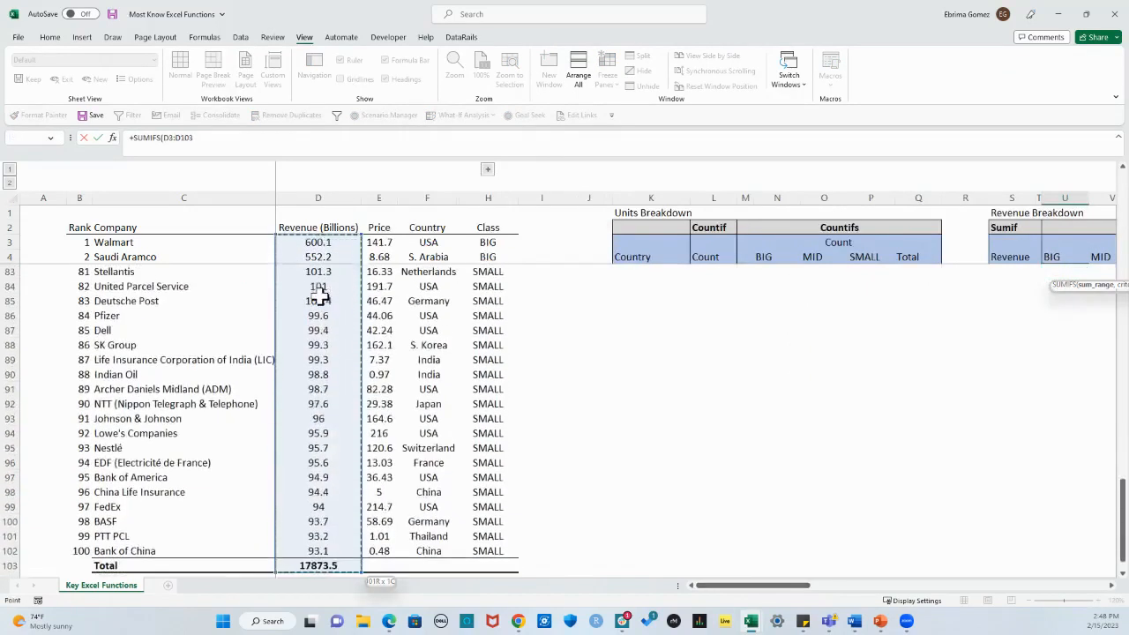
{"action": "key", "text": "shift+Up"}
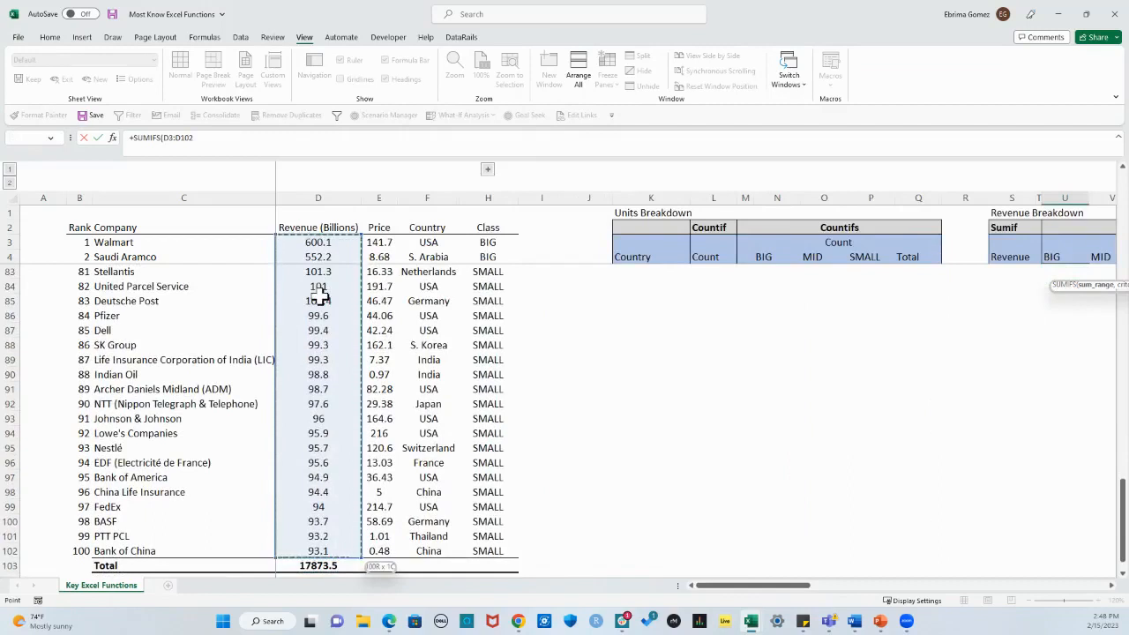
{"action": "key", "text": "F4"}
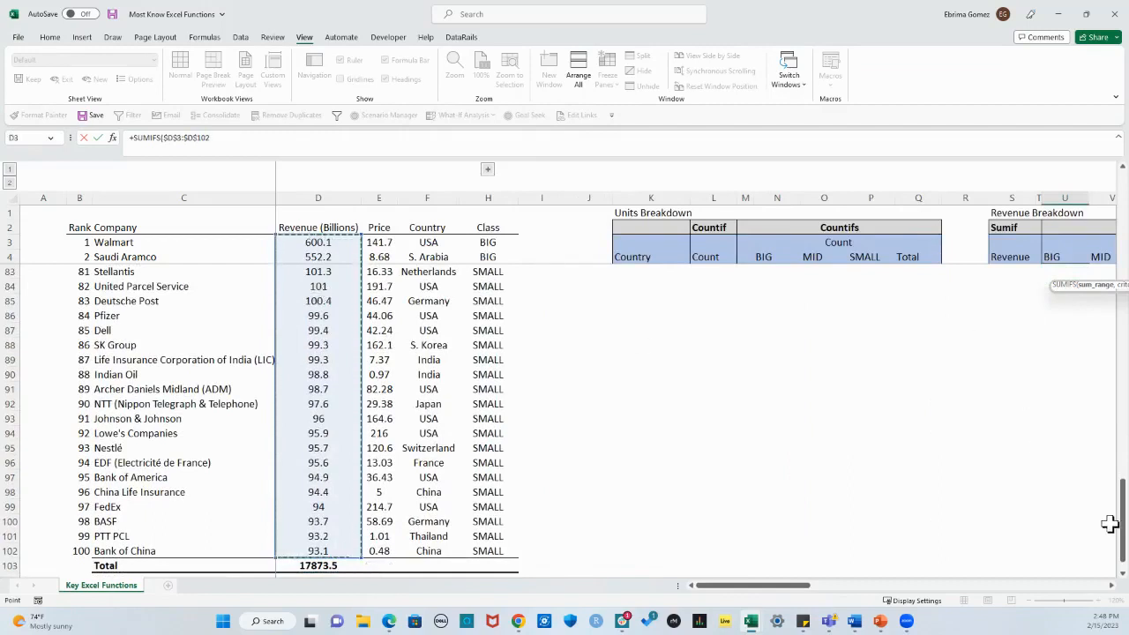
{"action": "scroll", "coordinate": [1123, 527], "scroll_direction": "up", "scroll_amount": 20}
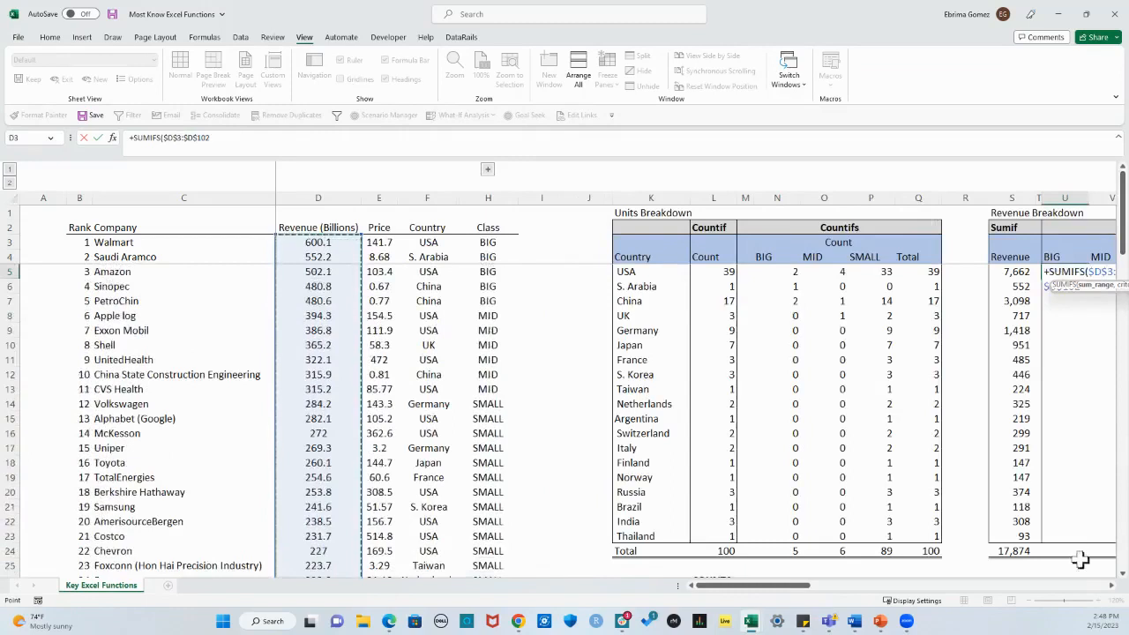
{"action": "left_click", "coordinate": [1112, 585]}
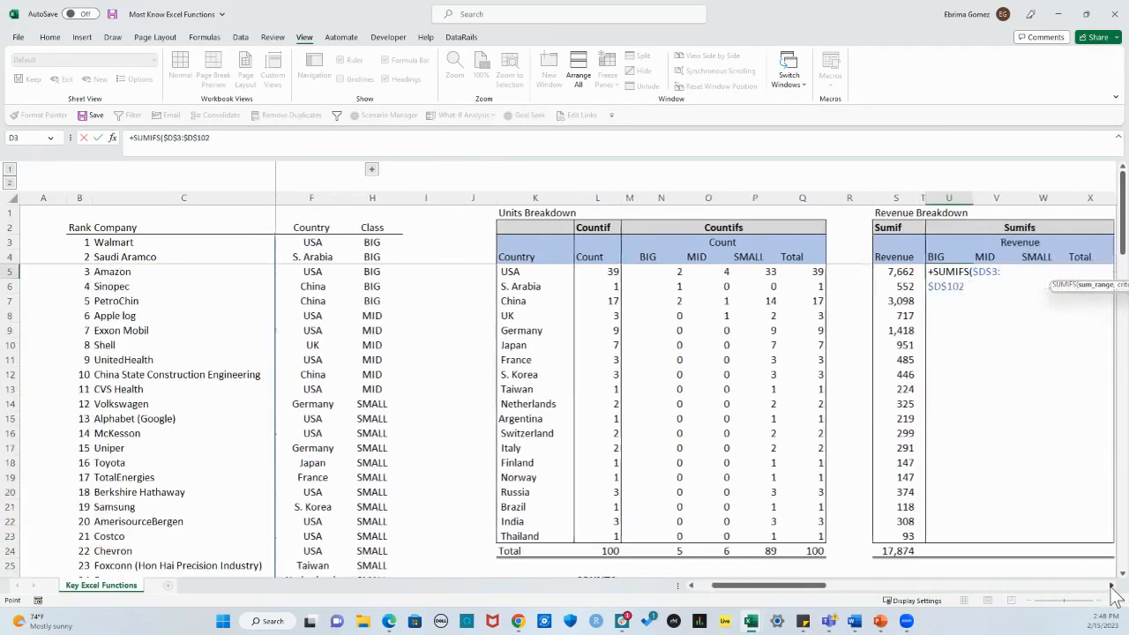
{"action": "left_click", "coordinate": [234, 142]}
{"action": "type", "text": ","}
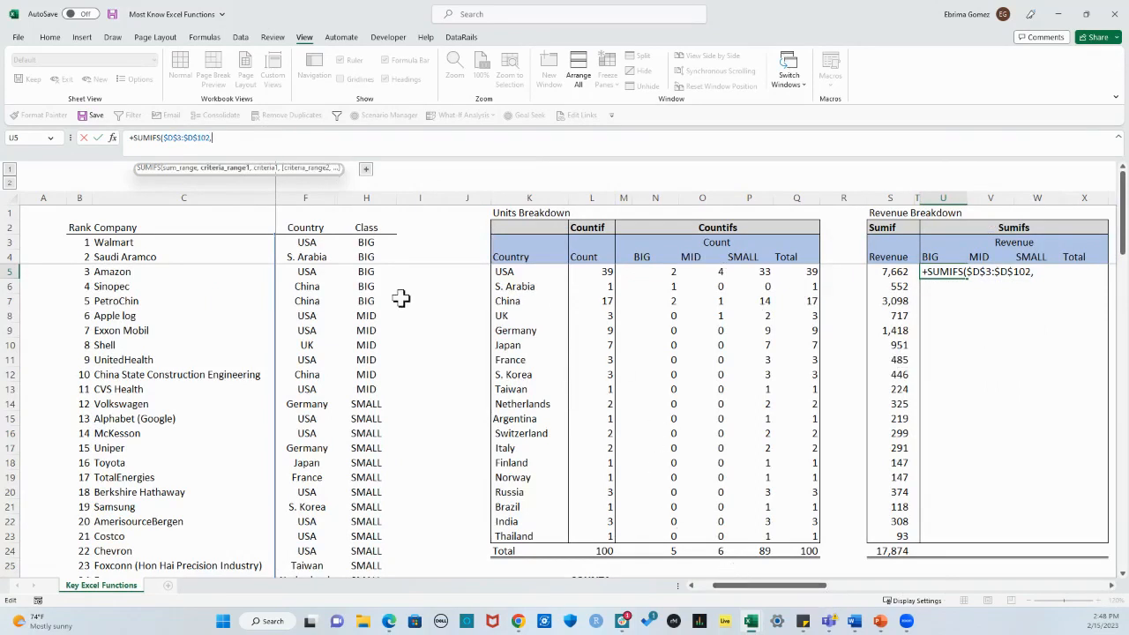
Step: Add the Country column as the absolute criteria range $F$3:$F$102, with the column-locked USA cell $K5 as its criterion
{"action": "left_click", "coordinate": [692, 587]}
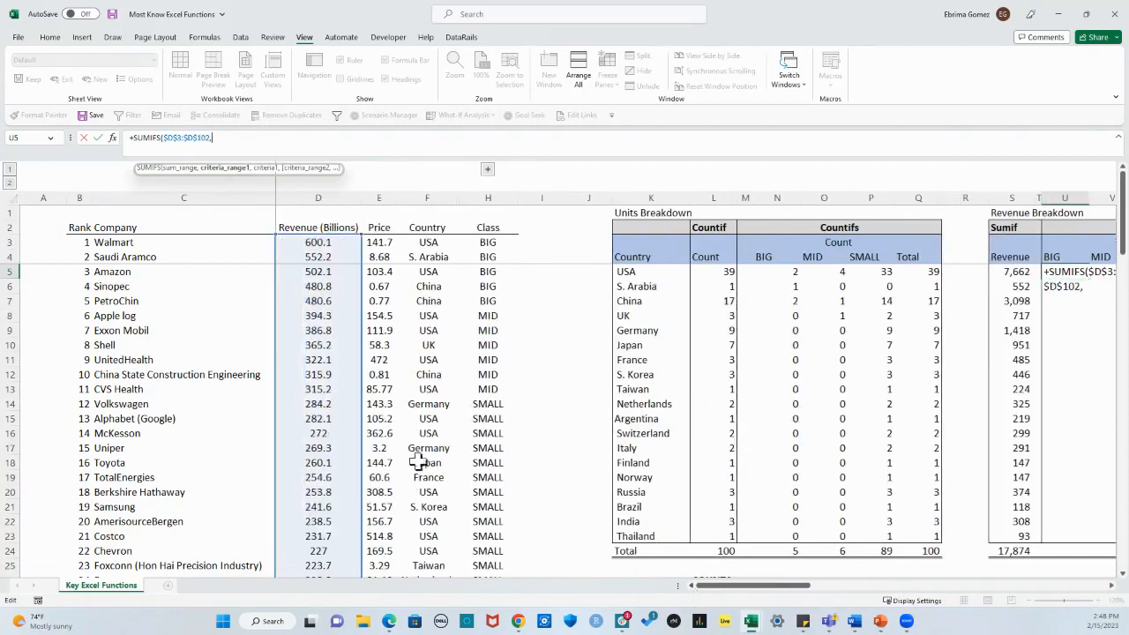
{"action": "left_click", "coordinate": [433, 243]}
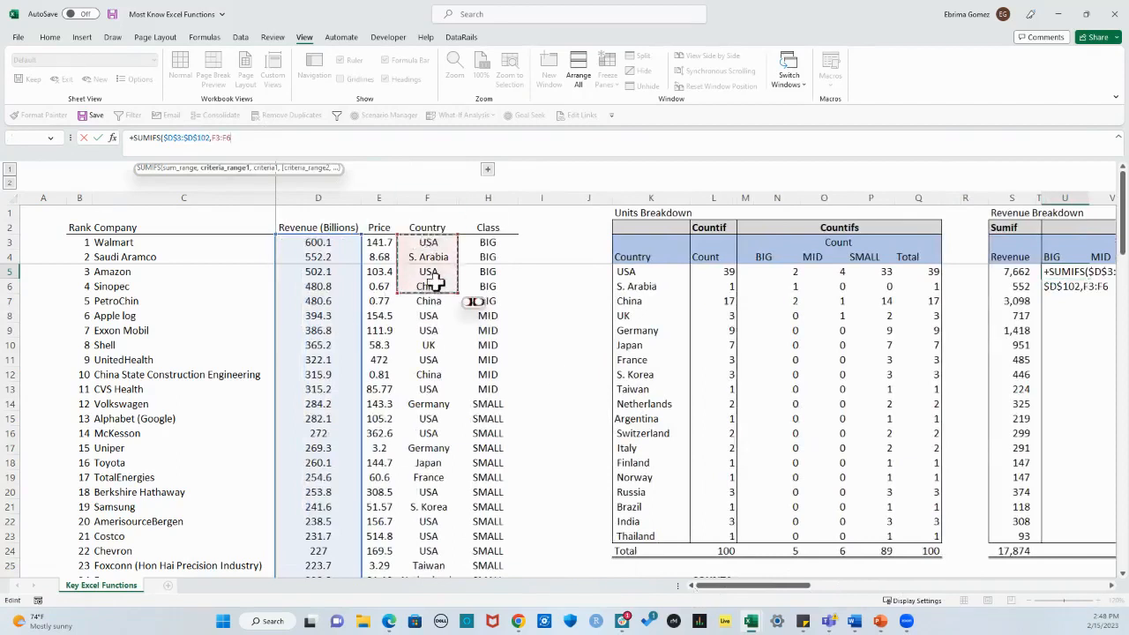
{"action": "key", "text": "ctrl+shift+Down"}
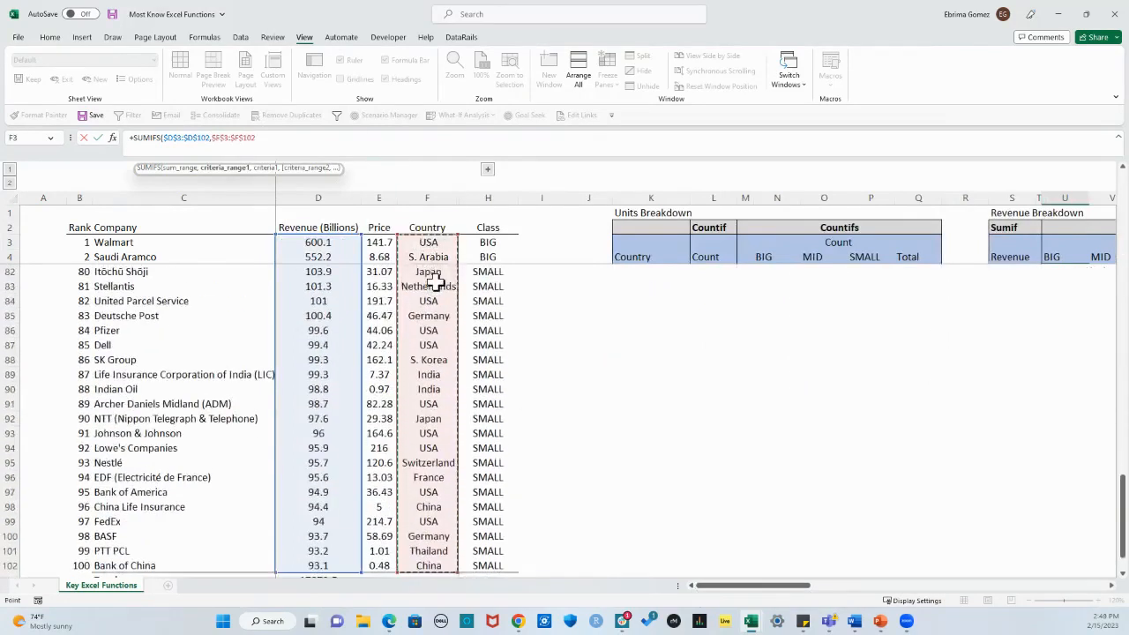
{"action": "key", "text": "F4"}
{"action": "type", "text": ","}
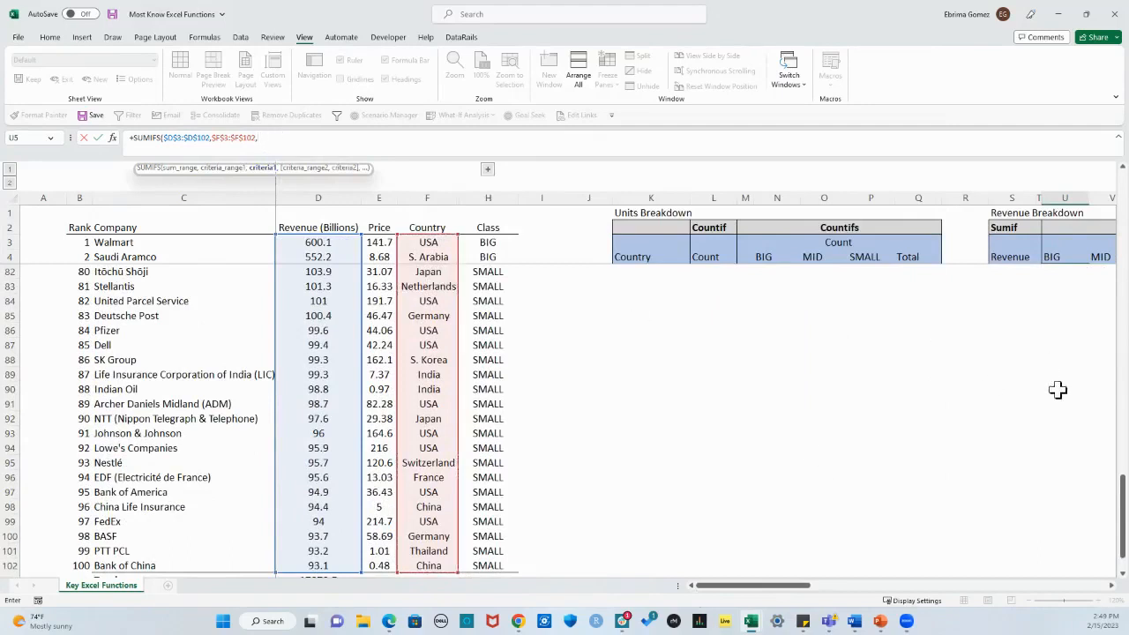
{"action": "scroll", "coordinate": [1063, 393], "scroll_direction": "up", "scroll_amount": 20}
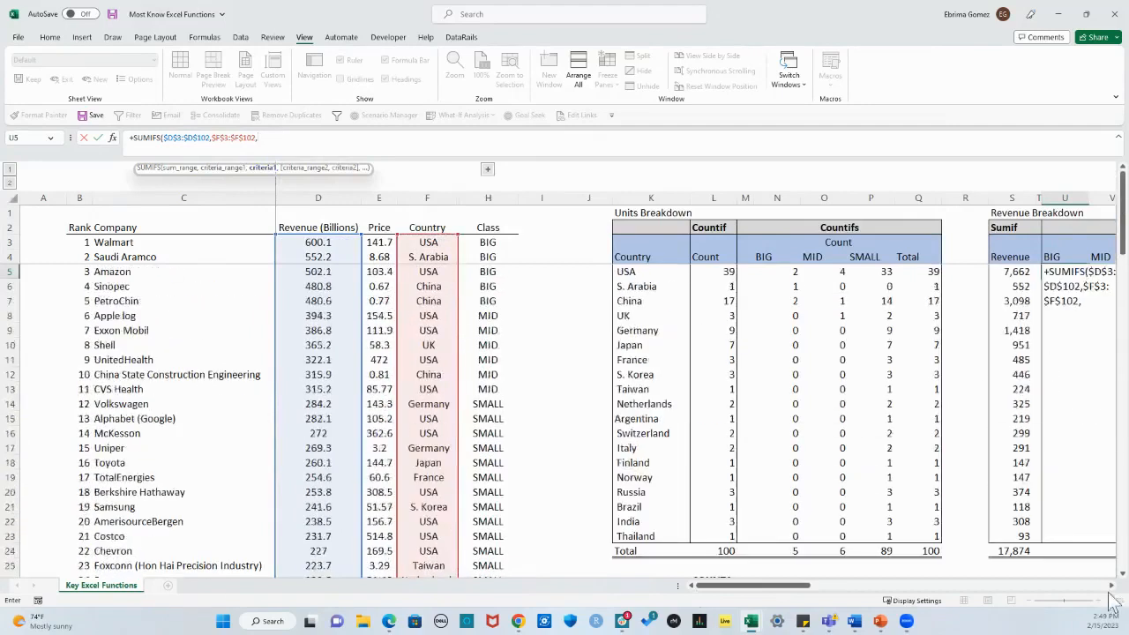
{"action": "left_click", "coordinate": [650, 272]}
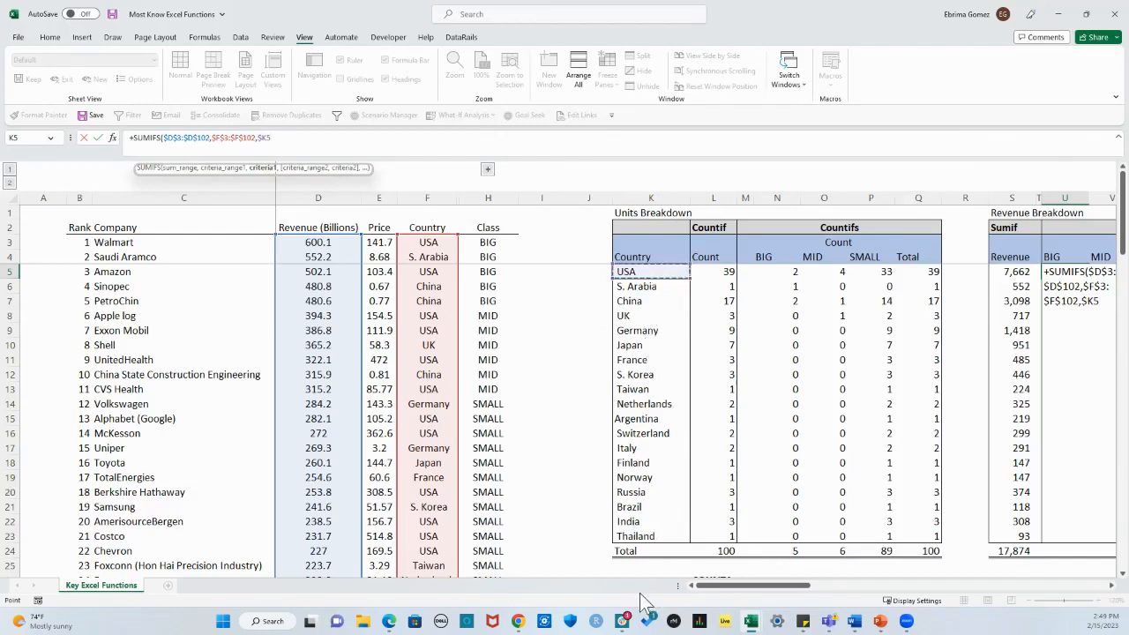
Step: Add the Class column as the second criteria range of the SUMIFS formula, as the absolute range $H$3:$H$102
{"action": "type", "text": ","}
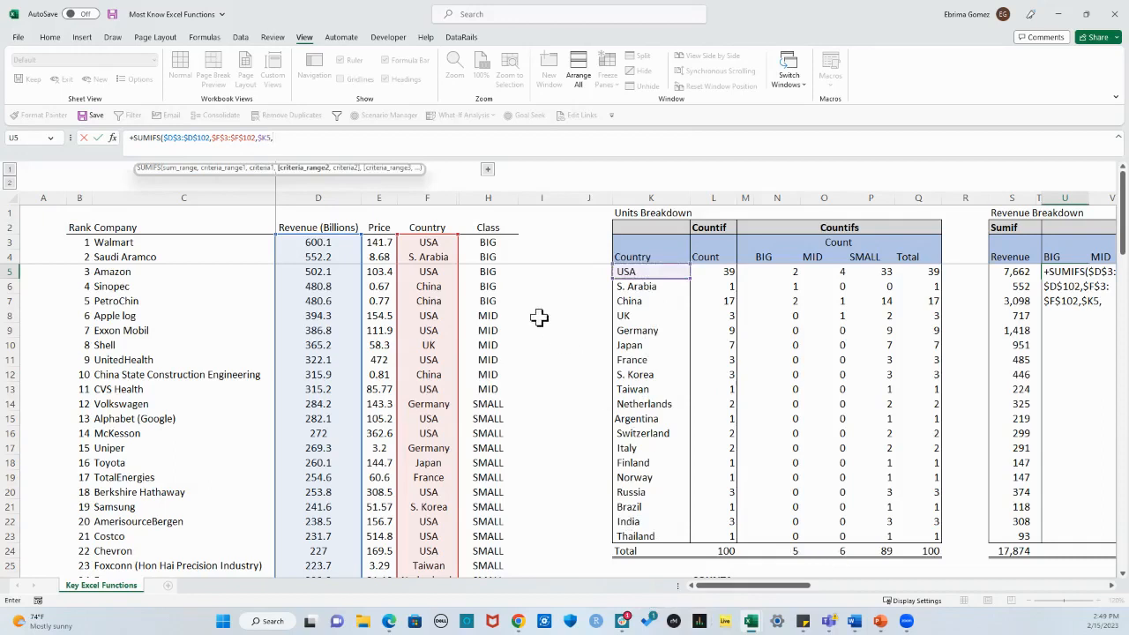
{"action": "left_click_drag", "start_coordinate": [481, 241], "coordinate": [487, 282]}
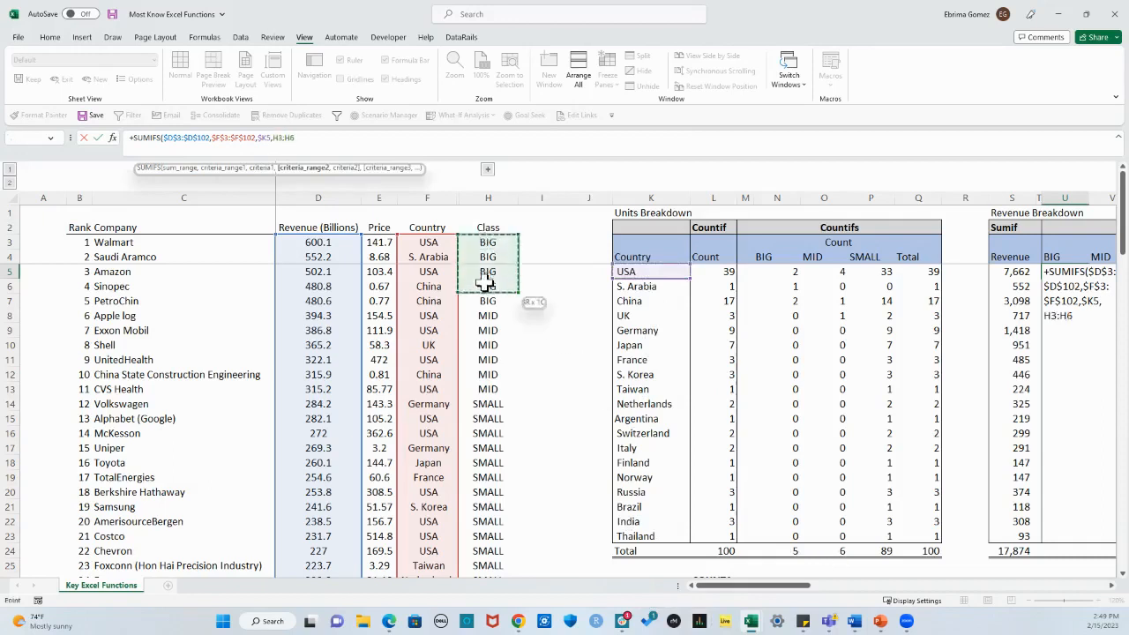
{"action": "key", "text": "ctrl+shift+Down"}
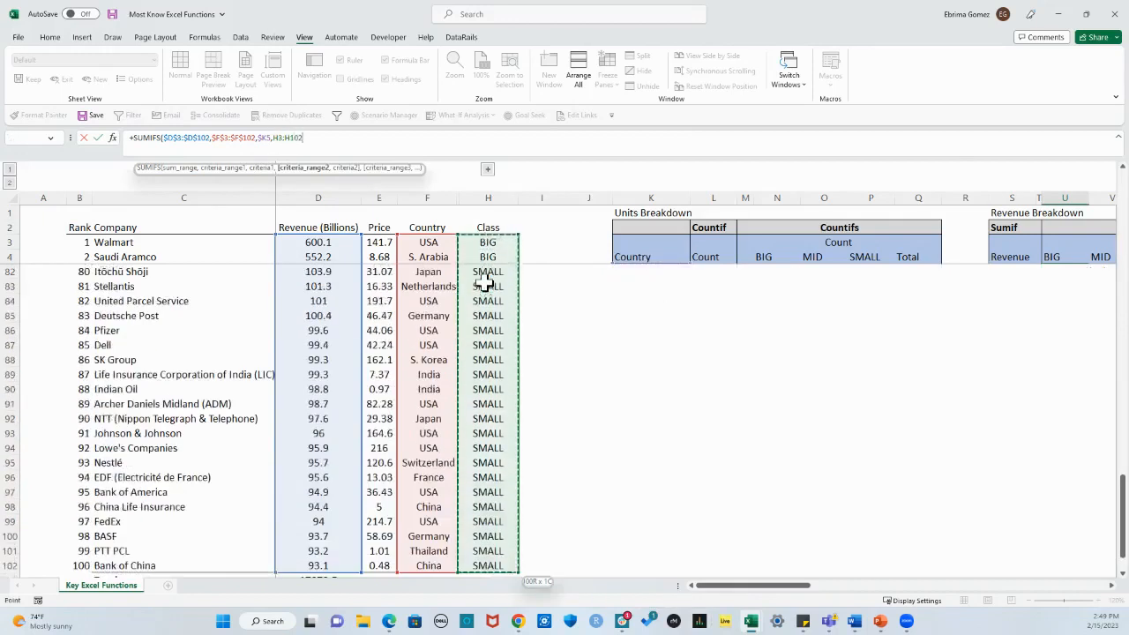
{"action": "key", "text": "F4"}
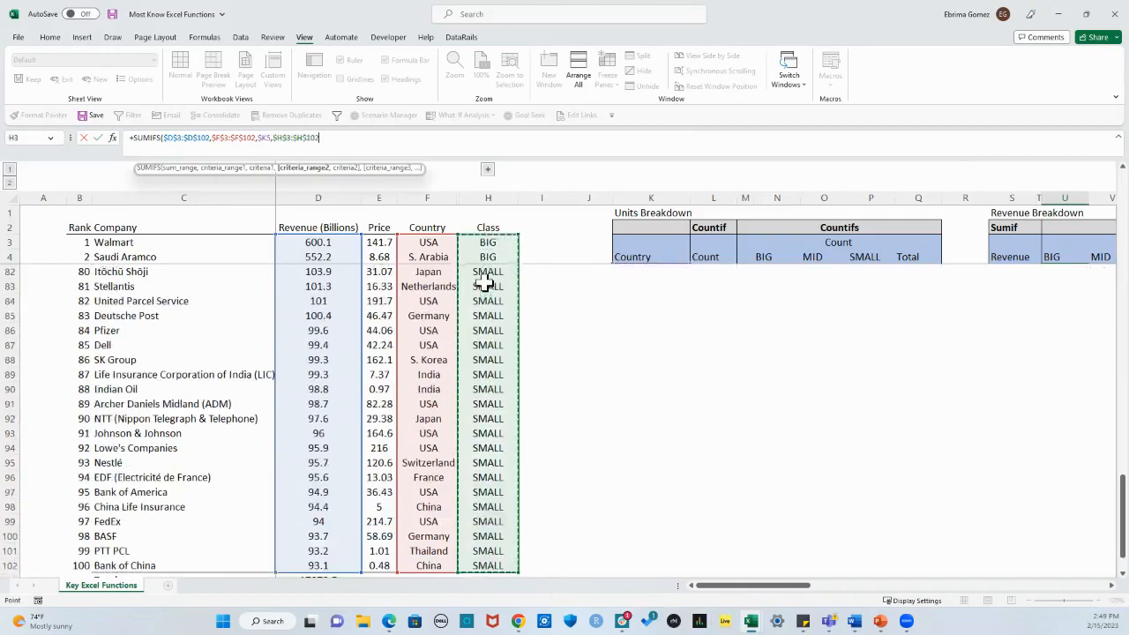
{"action": "type", "text": ","}
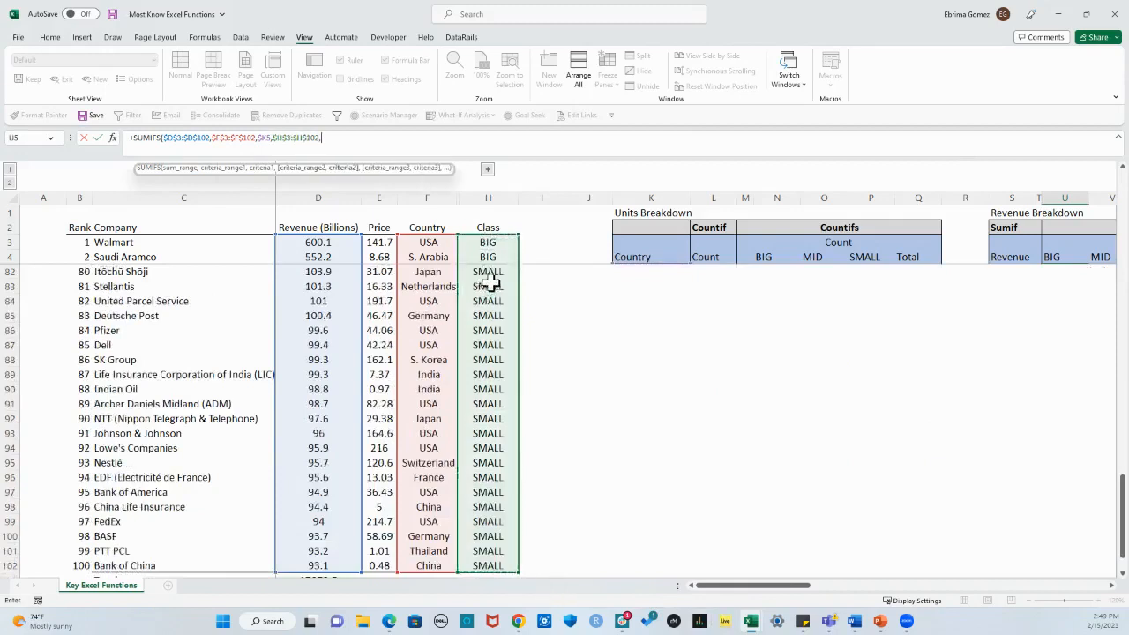
Step: Use the row-locked BIG header U$4 as the second criterion and close the SUMIFS formula
{"action": "scroll", "coordinate": [864, 439], "scroll_direction": "up", "scroll_amount": 12}
{"action": "scroll", "coordinate": [865, 439], "scroll_direction": "up", "scroll_amount": 14}
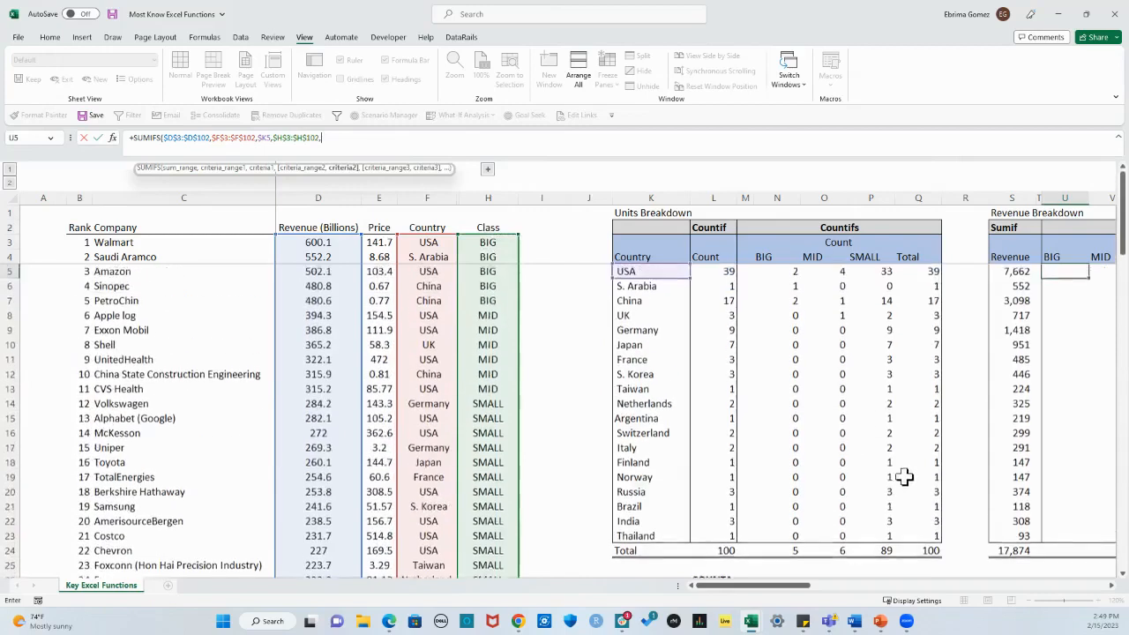
{"action": "left_click", "coordinate": [1111, 586]}
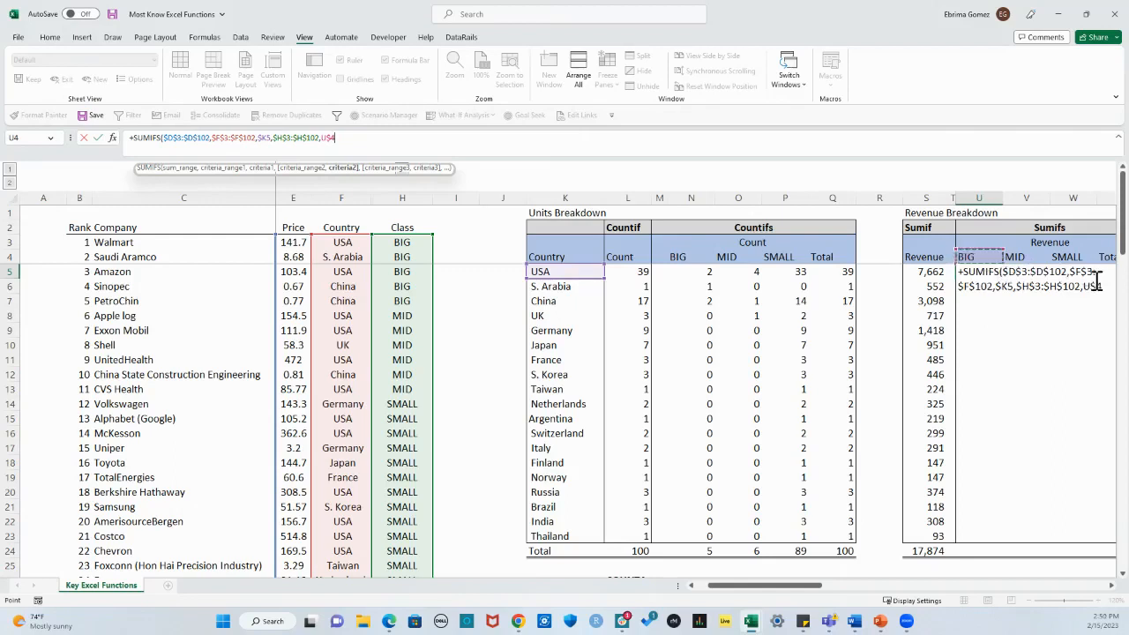
{"action": "type", "text": ")"}
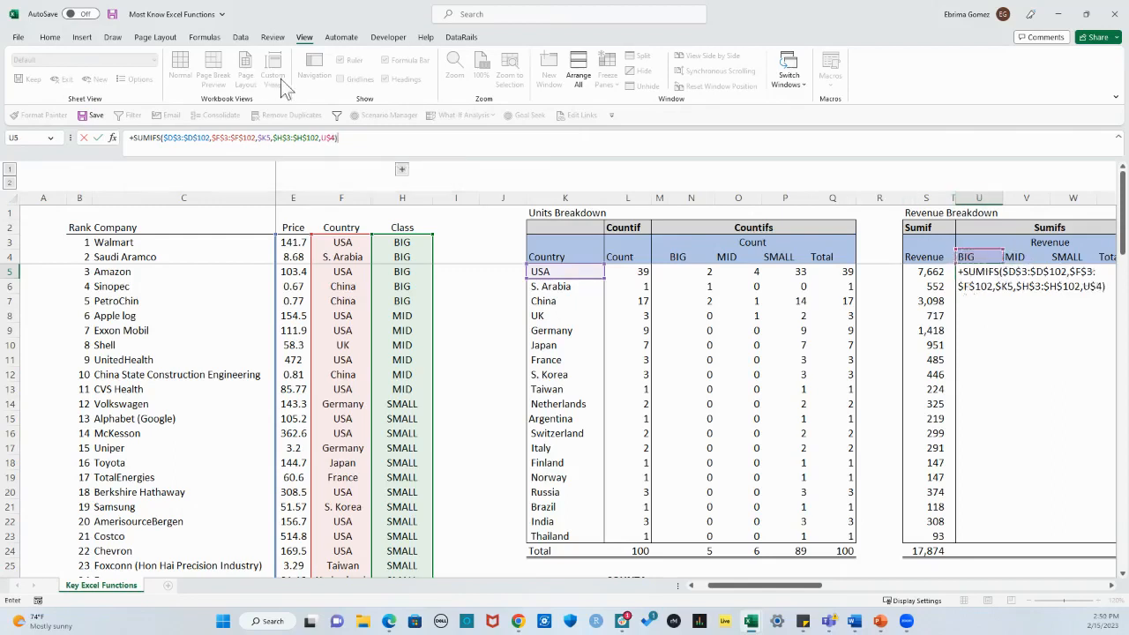
Step: Review the sum range, both criteria ranges, their criteria and the cell locks in the U5 SUMIFS formula
{"action": "left_click", "coordinate": [207, 138]}
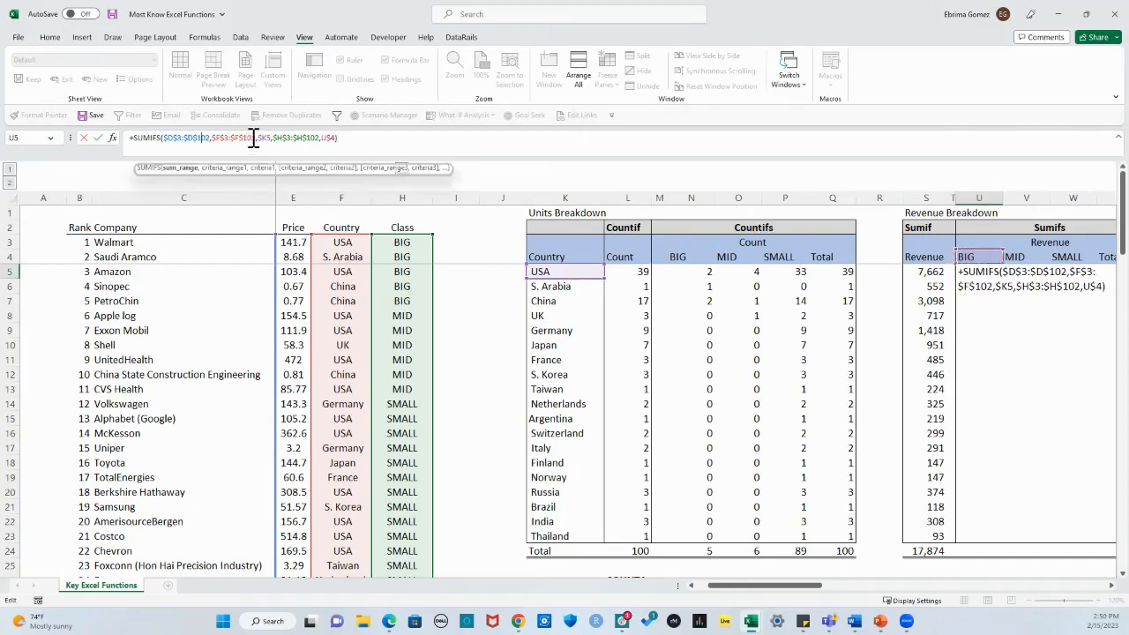
{"action": "left_click", "coordinate": [253, 139]}
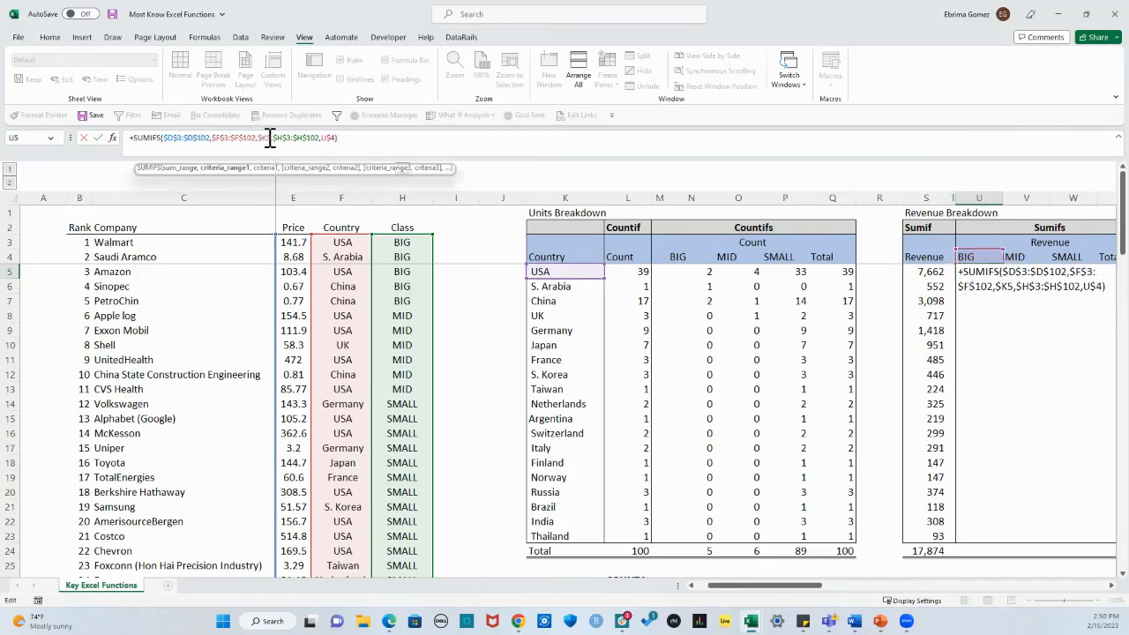
{"action": "left_click", "coordinate": [270, 139]}
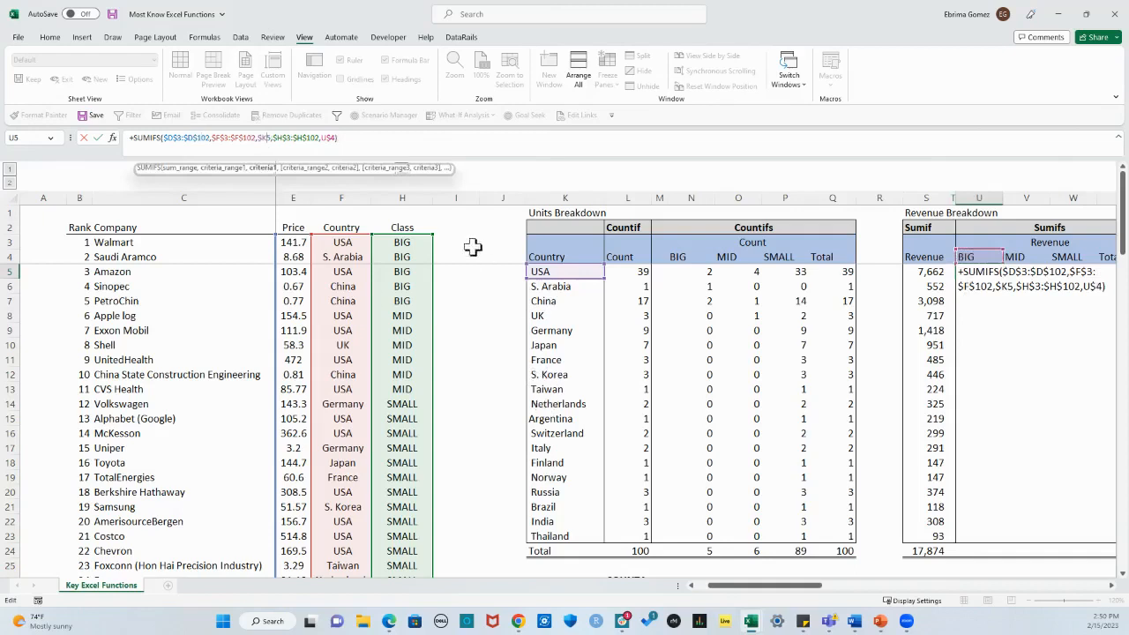
{"action": "type", "text": "$"}
{"action": "left_click", "coordinate": [306, 138]}
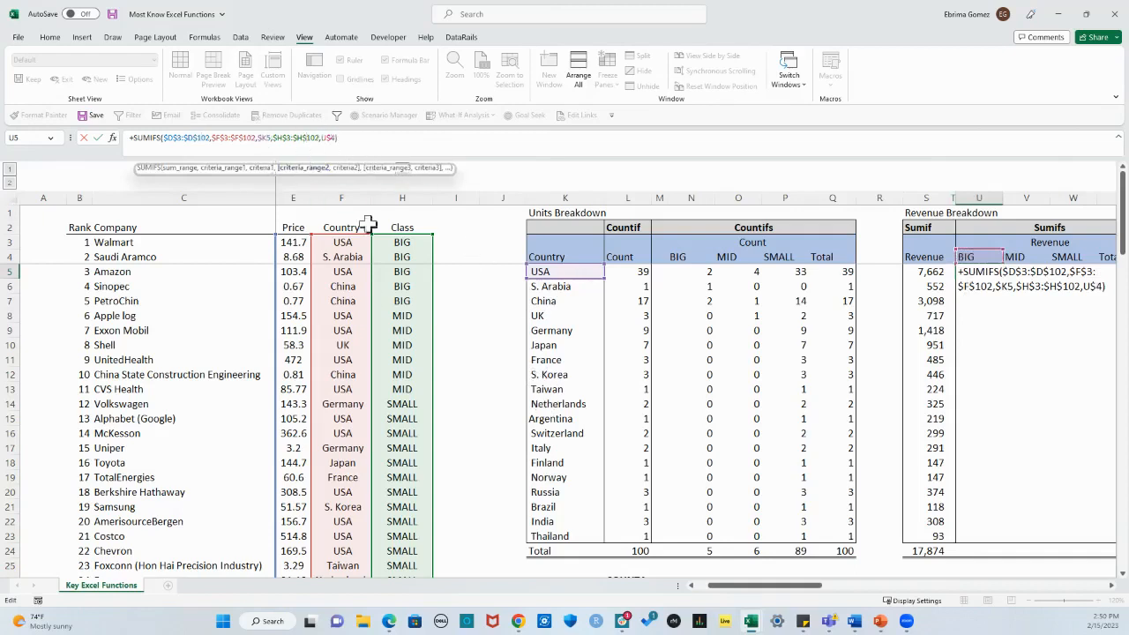
{"action": "left_click", "coordinate": [333, 139]}
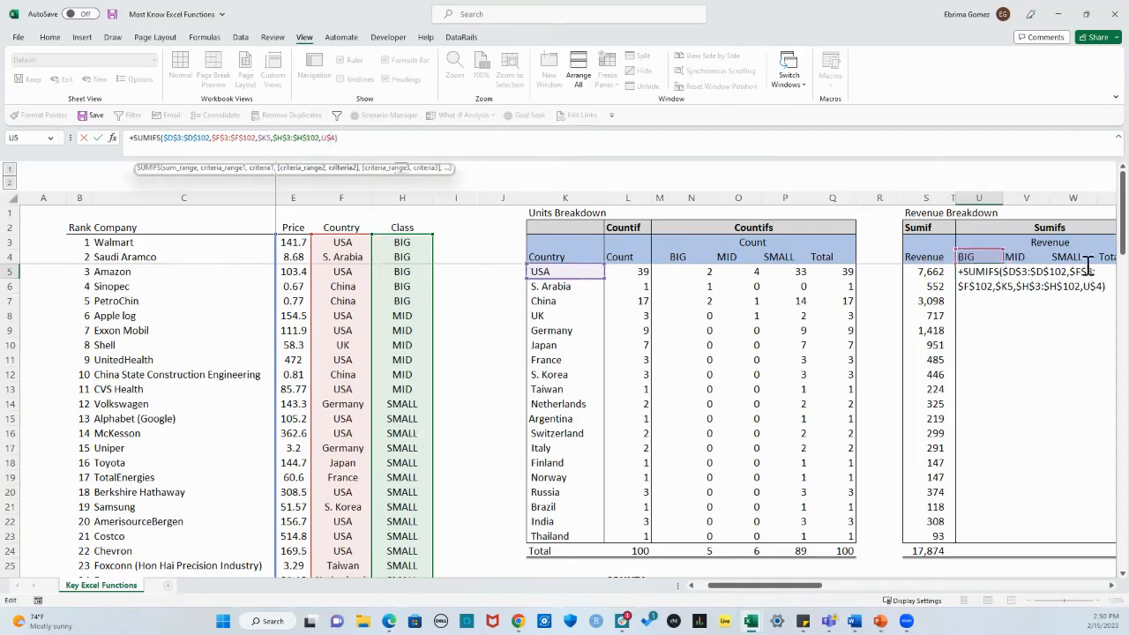
{"action": "left_click", "coordinate": [381, 139]}
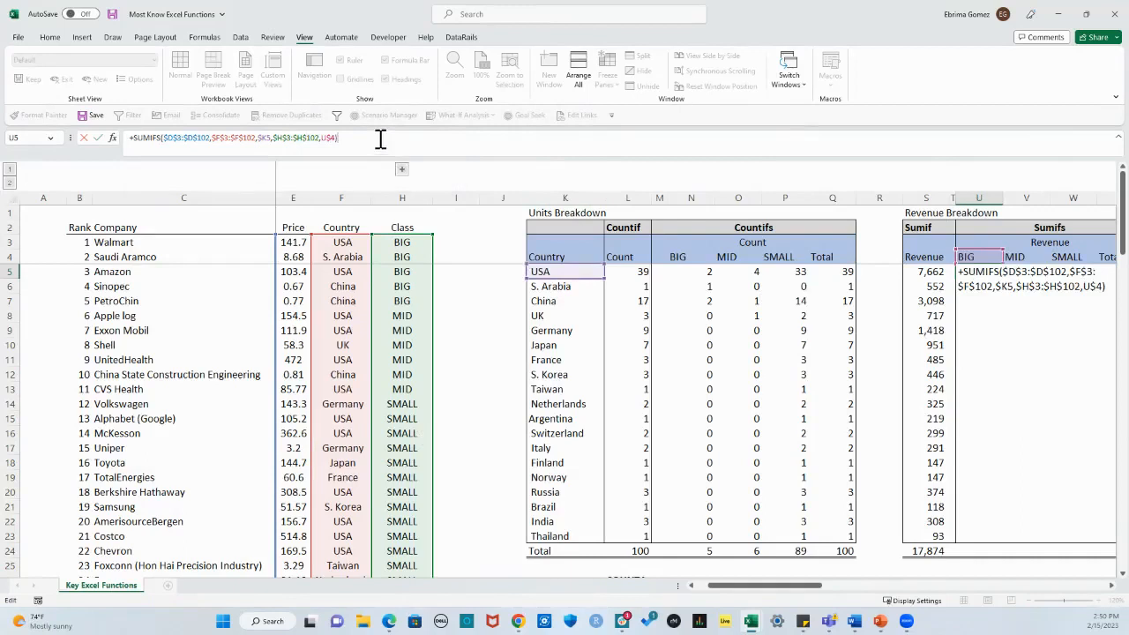
Step: Enter the SUMIFS formula in U5 and fill it across BIG, MID and SMALL down to the Thailand row, U5:W23
{"action": "key", "text": "Return"}
{"action": "left_click", "coordinate": [979, 272]}
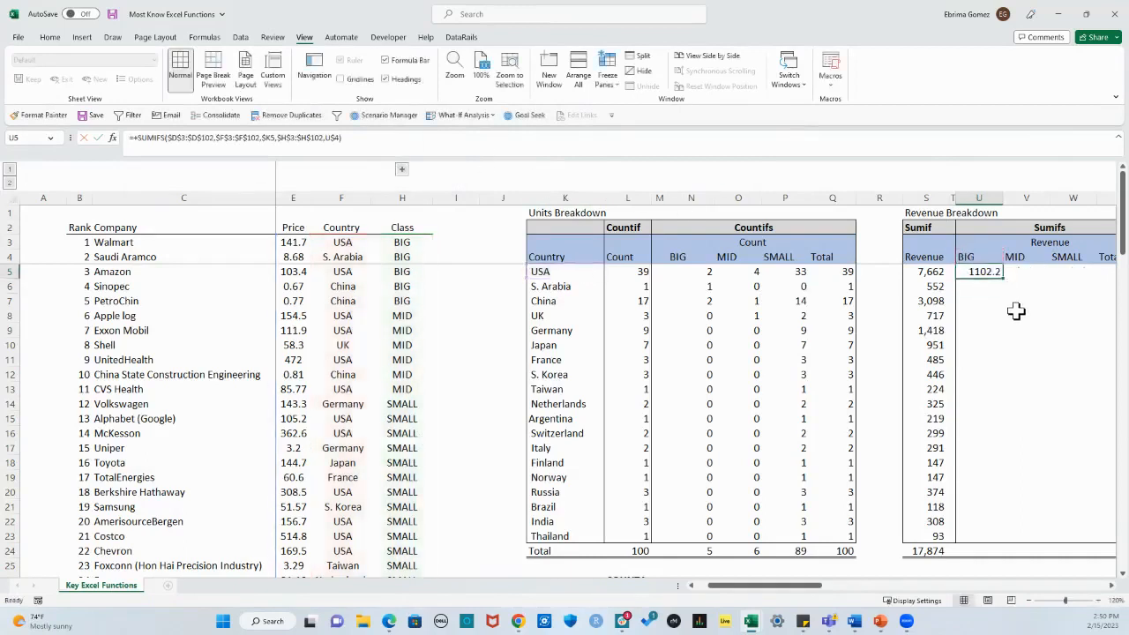
{"action": "left_click_drag", "start_coordinate": [1006, 281], "coordinate": [1024, 535]}
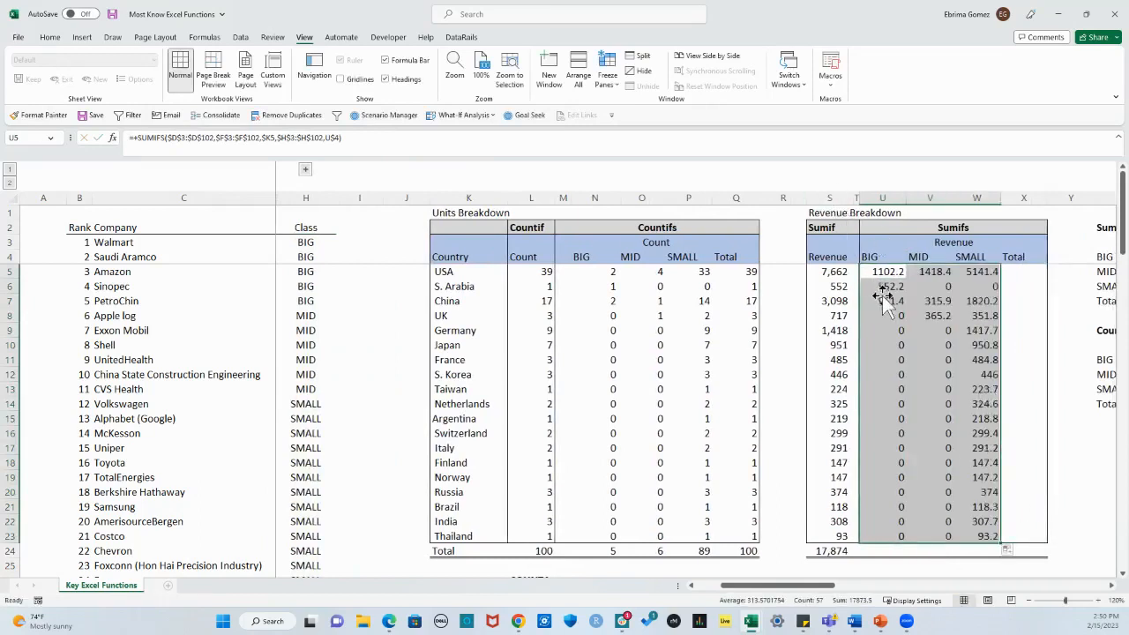
Step: Format the SUMIFS results in U5:W23 in comma style with no decimal places
{"action": "left_click", "coordinate": [50, 37]}
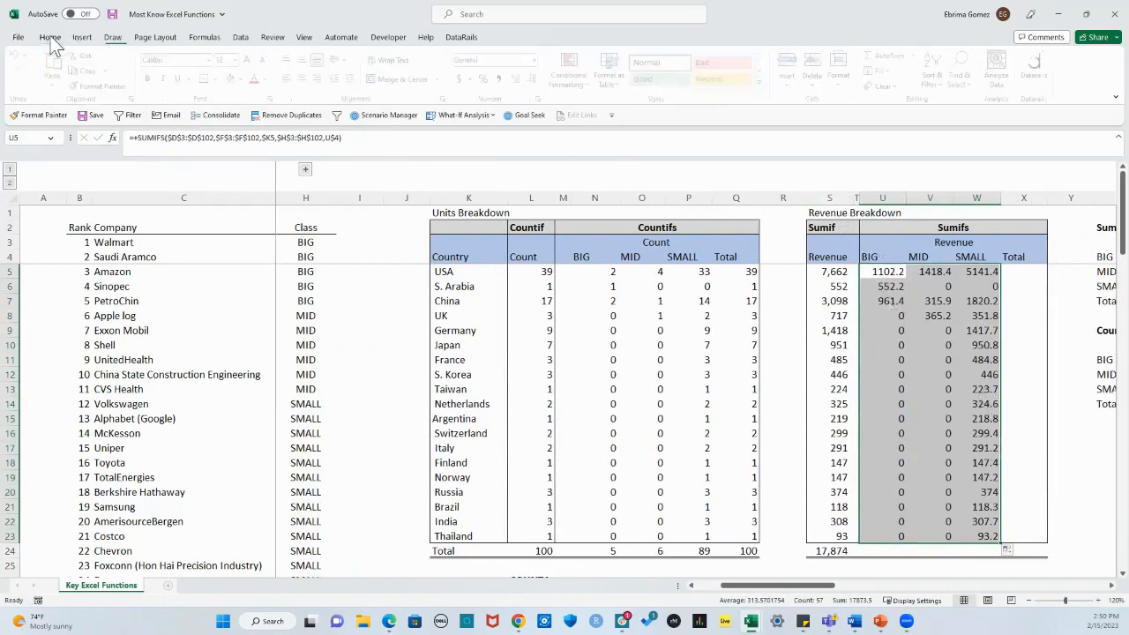
{"action": "left_click", "coordinate": [503, 79]}
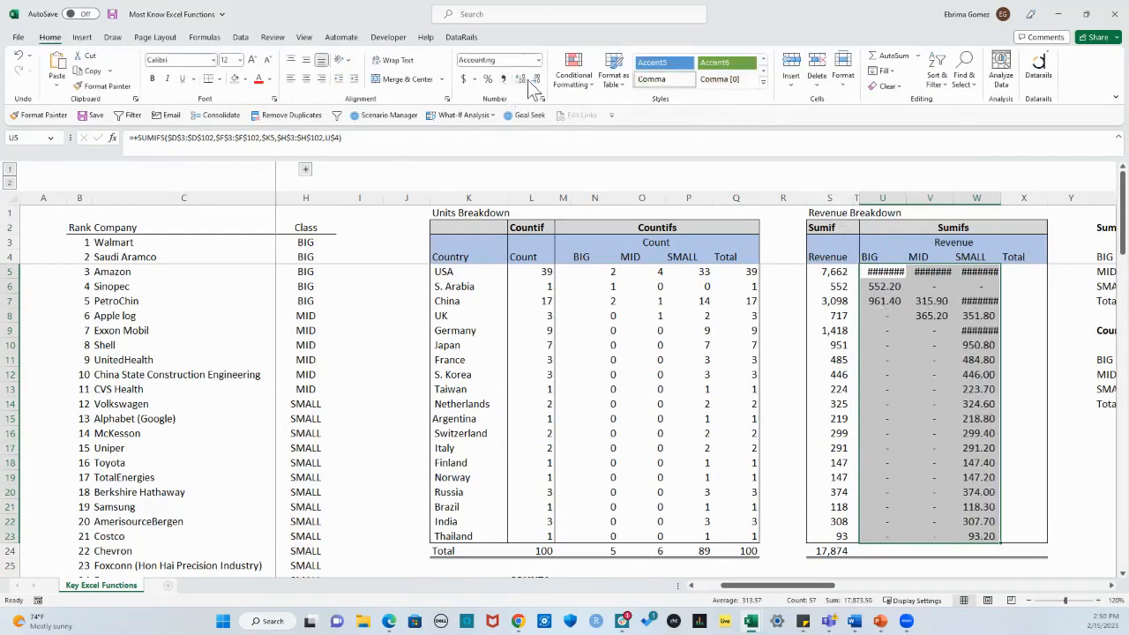
{"action": "left_click", "coordinate": [536, 79]}
{"action": "left_click", "coordinate": [535, 79]}
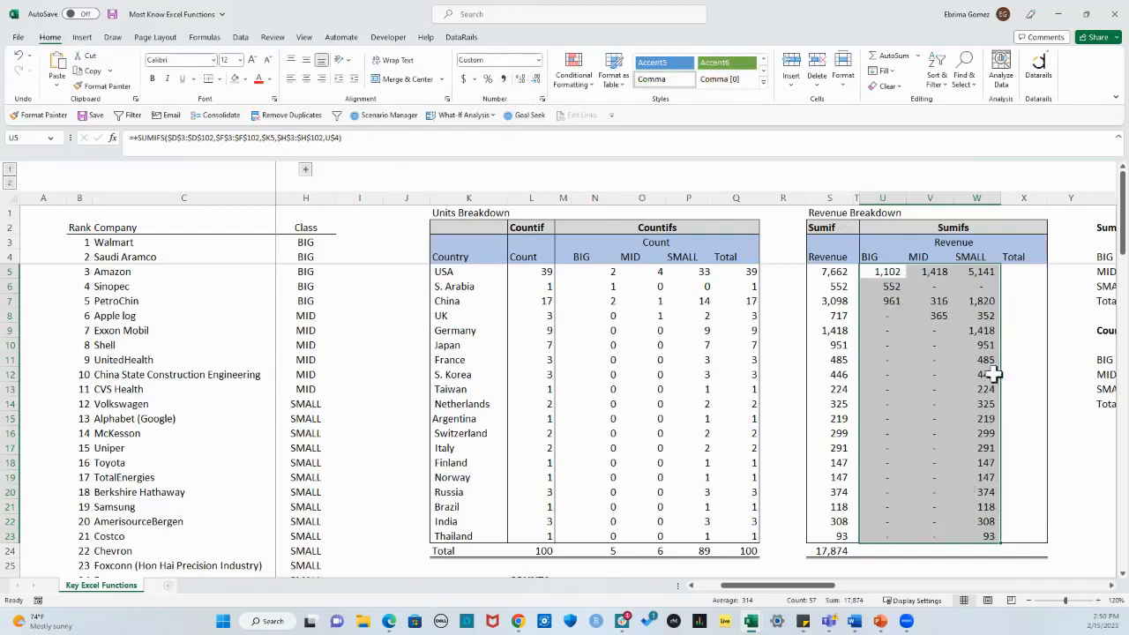
Step: Total the BIG column in U24 with =SUM(U5:U23) and copy the sum across the total row to X24
{"action": "left_click", "coordinate": [903, 548]}
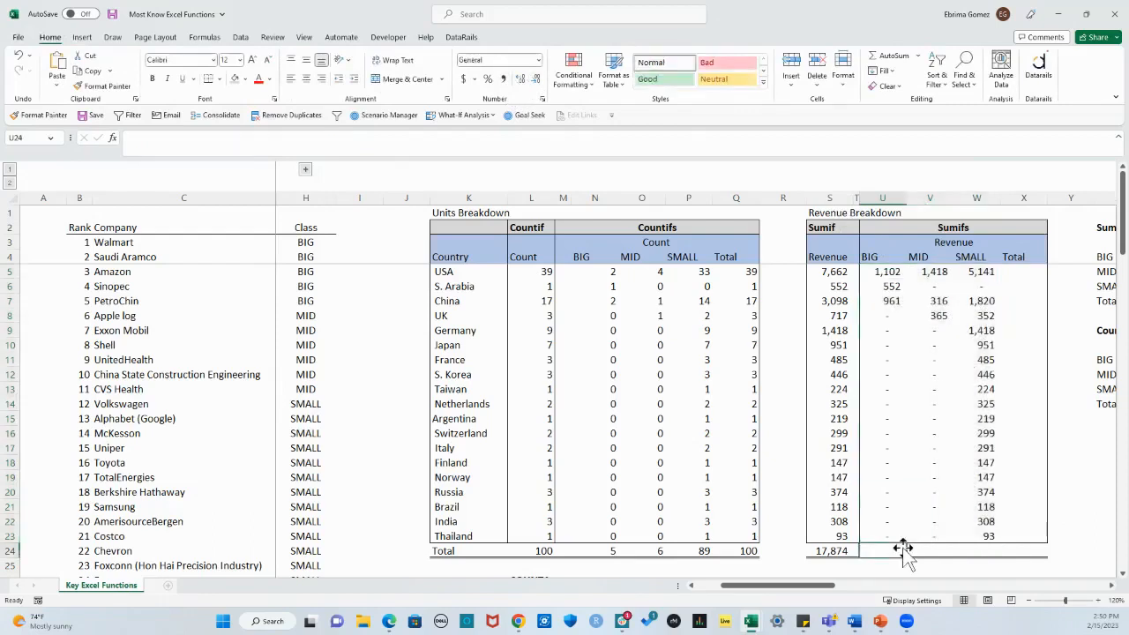
{"action": "key", "text": "alt+equal"}
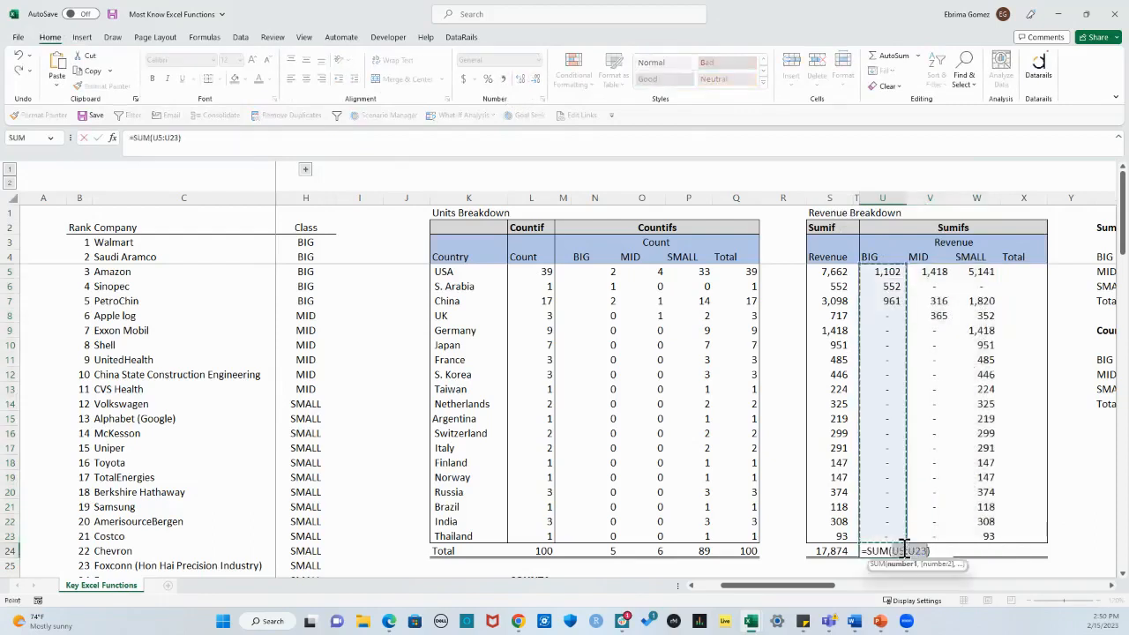
{"action": "key", "text": "Return"}
{"action": "left_click", "coordinate": [903, 549]}
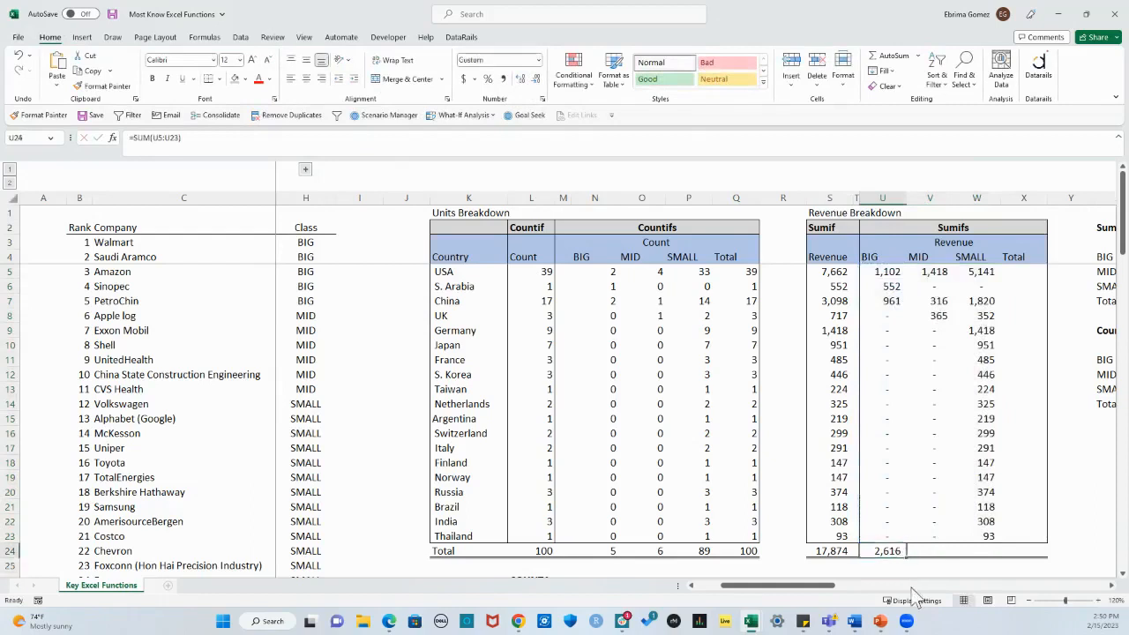
{"action": "left_click_drag", "start_coordinate": [906, 559], "coordinate": [1027, 553]}
Step: Sum the USA row in X5 with =SUM(U5:W5) and fill the Total column down to the Thailand row
{"action": "left_click", "coordinate": [1006, 272]}
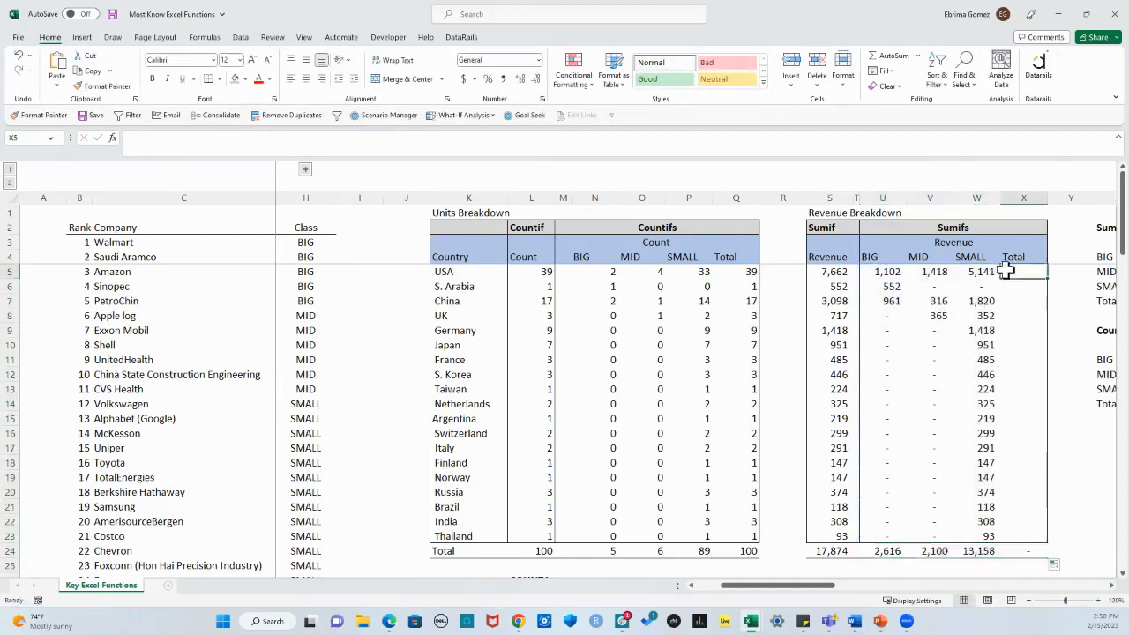
{"action": "key", "text": "alt+equal"}
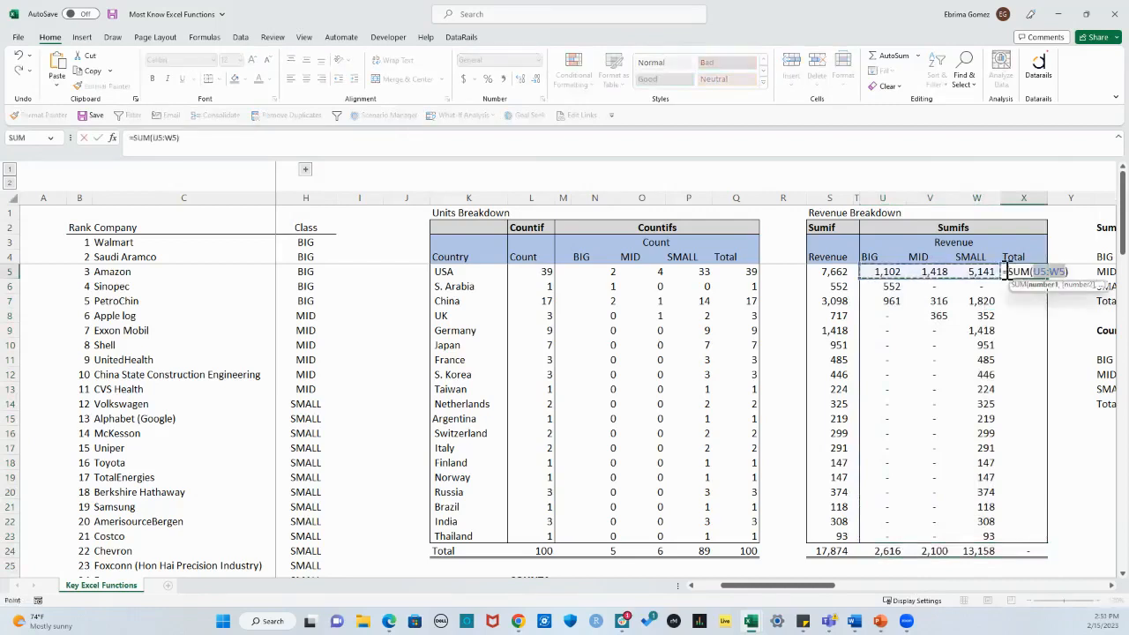
{"action": "key", "text": "Return"}
{"action": "left_click", "coordinate": [1006, 272]}
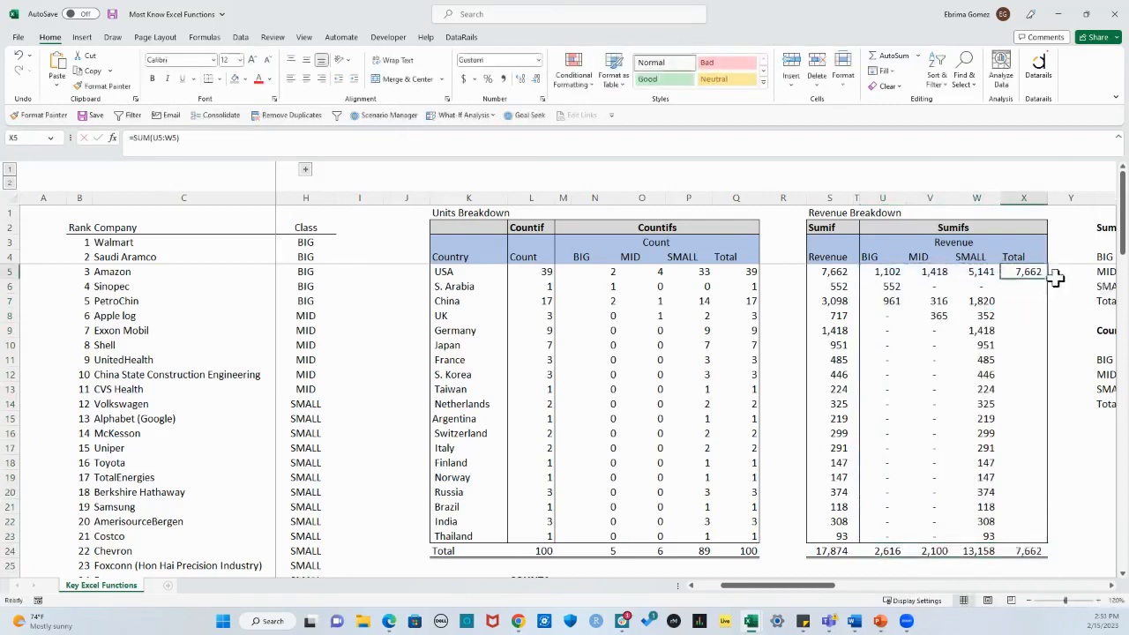
{"action": "left_click_drag", "start_coordinate": [1050, 279], "coordinate": [1048, 538]}
{"action": "left_click", "coordinate": [1025, 568]}
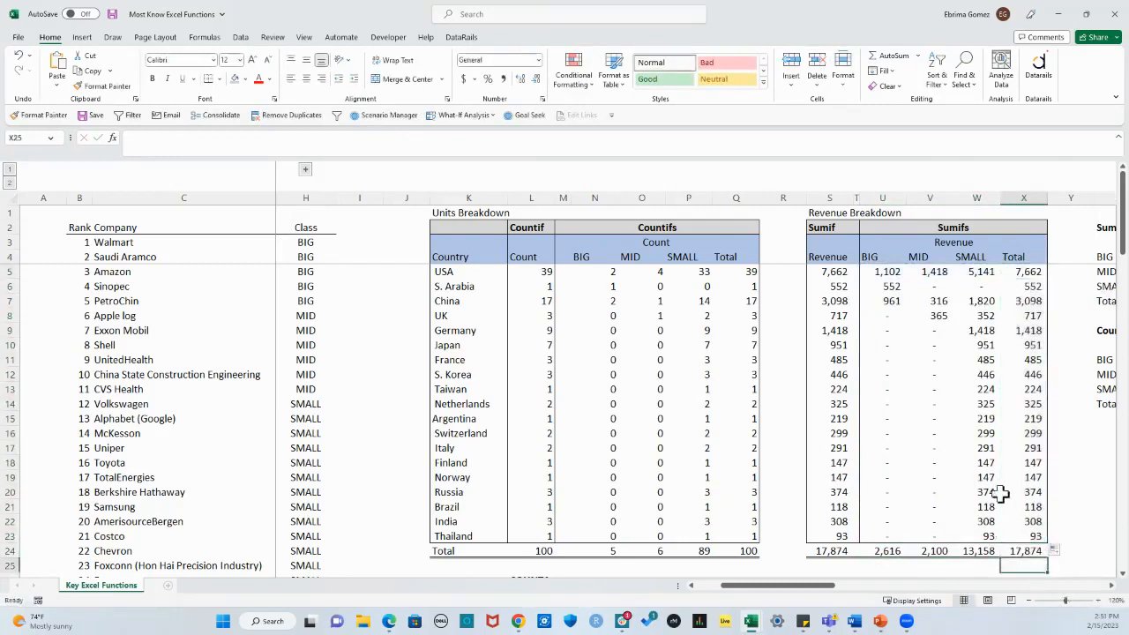
Step: Add a check formula in Y24 for the difference between the Sumif total S24 and the Sumifs total X24
{"action": "left_click", "coordinate": [829, 548]}
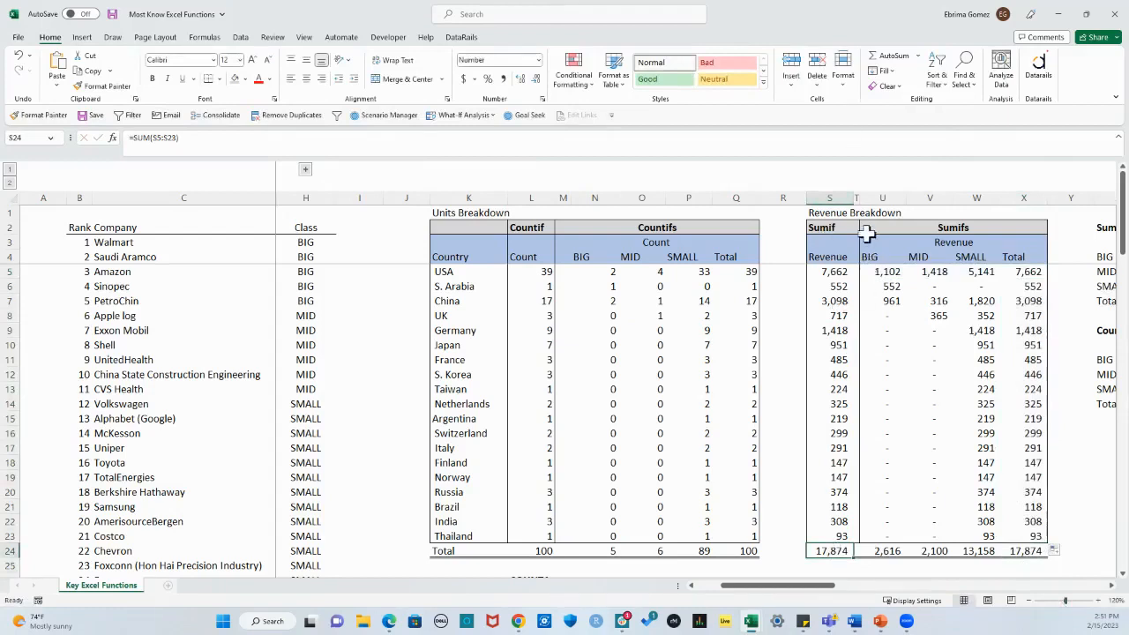
{"action": "left_click", "coordinate": [823, 227]}
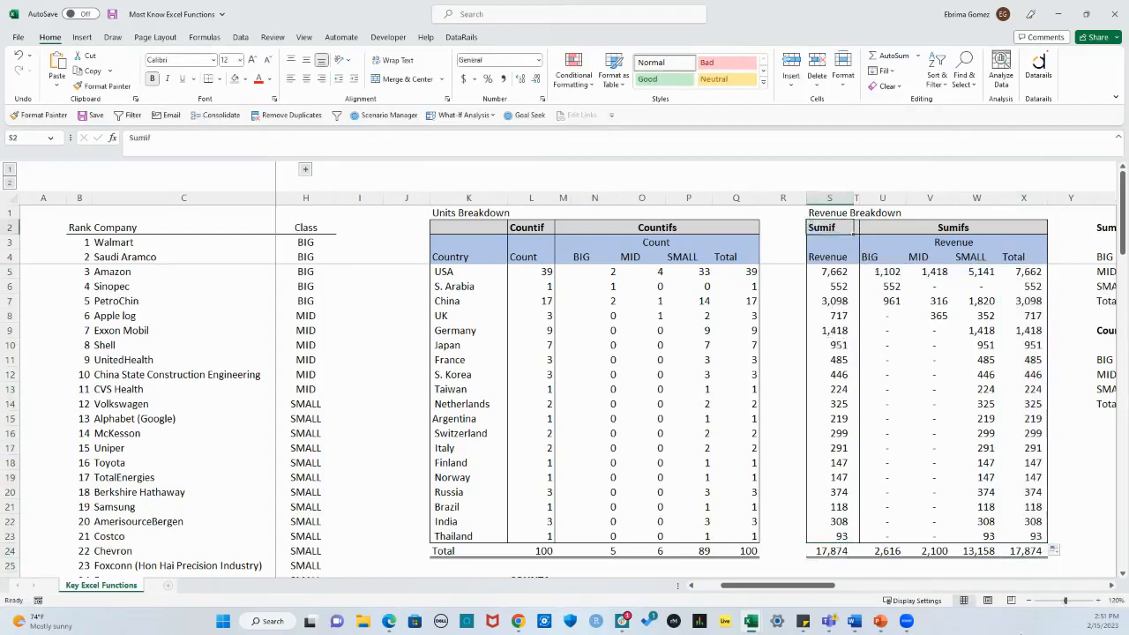
{"action": "left_click", "coordinate": [1023, 550]}
{"action": "left_click", "coordinate": [1088, 551]}
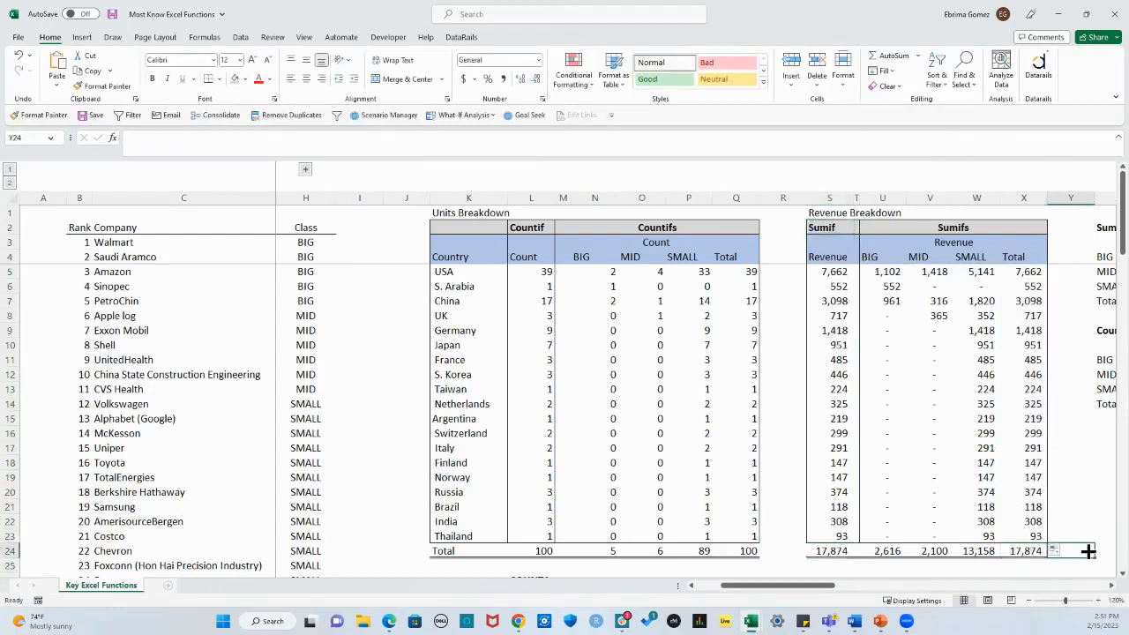
{"action": "type", "text": "+"}
{"action": "left_click", "coordinate": [833, 552]}
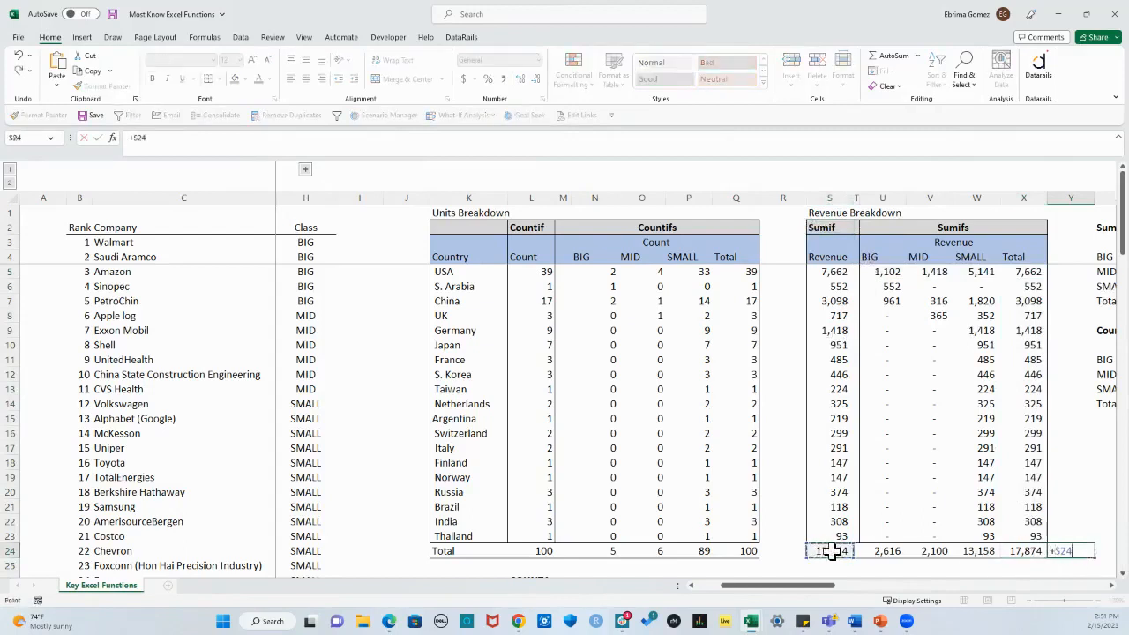
{"action": "key", "text": "Return"}
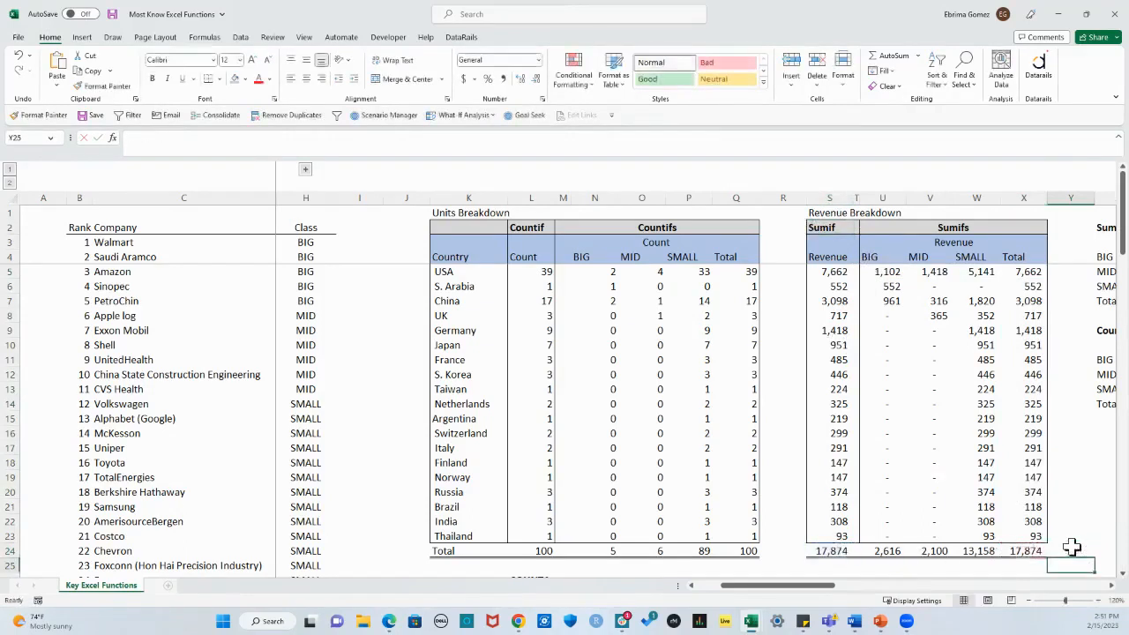
Step: Add a check formula in R24 for the difference between the Countif total L24 and the Countifs total Q24
{"action": "left_click", "coordinate": [772, 552]}
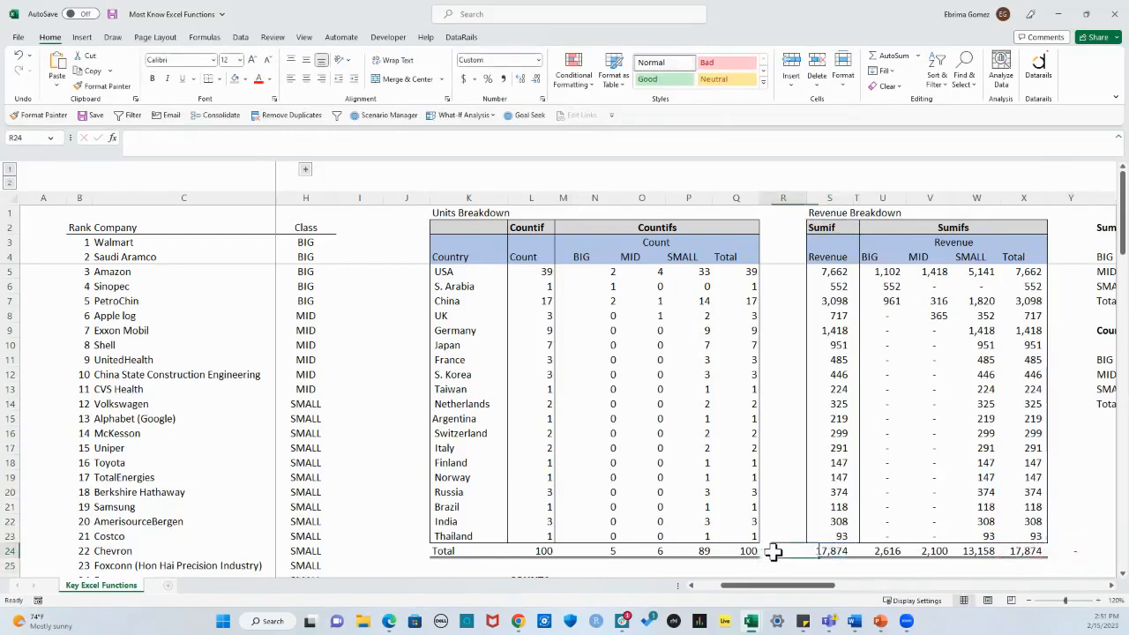
{"action": "type", "text": "+"}
{"action": "left_click", "coordinate": [536, 550]}
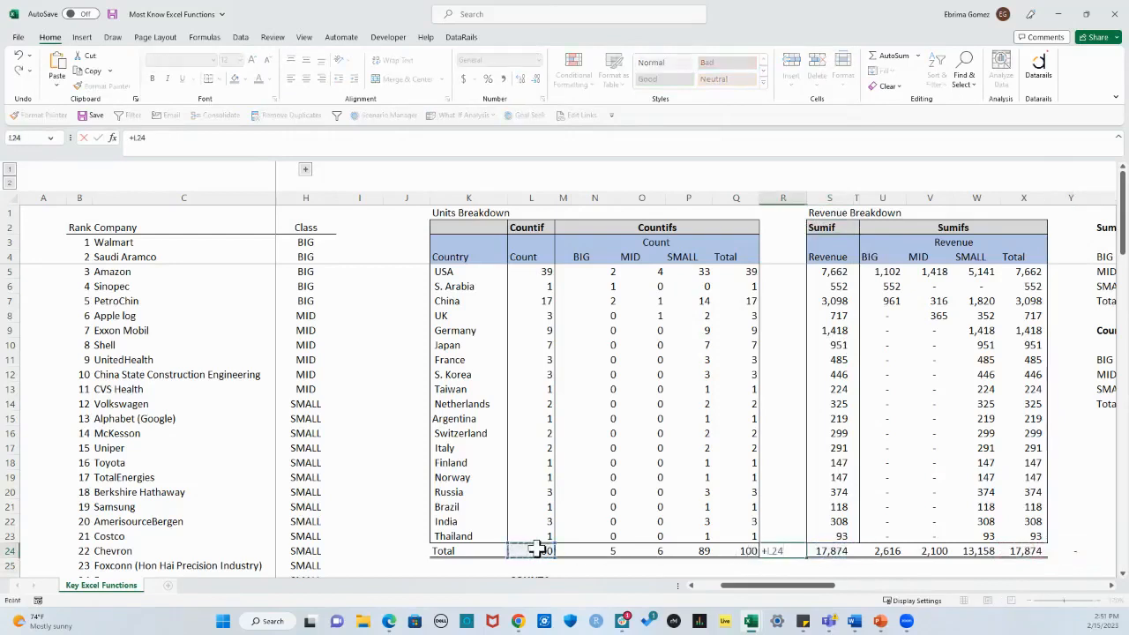
{"action": "key", "text": "Return"}
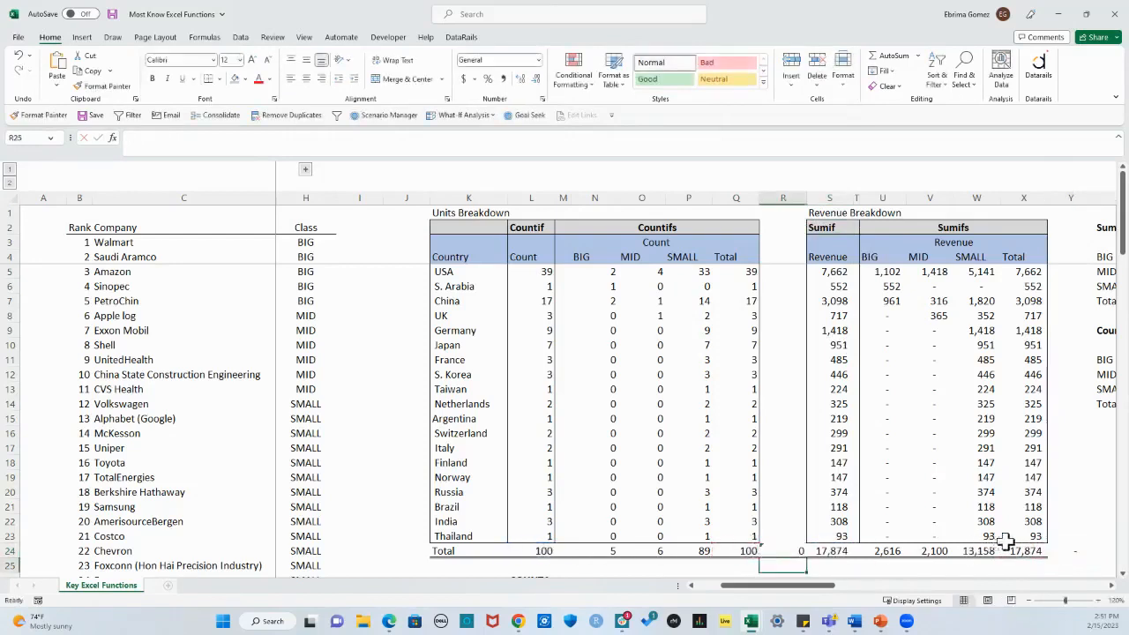
{"action": "left_click", "coordinate": [1021, 566]}
{"action": "scroll", "coordinate": [1020, 564], "scroll_direction": "down", "scroll_amount": 1}
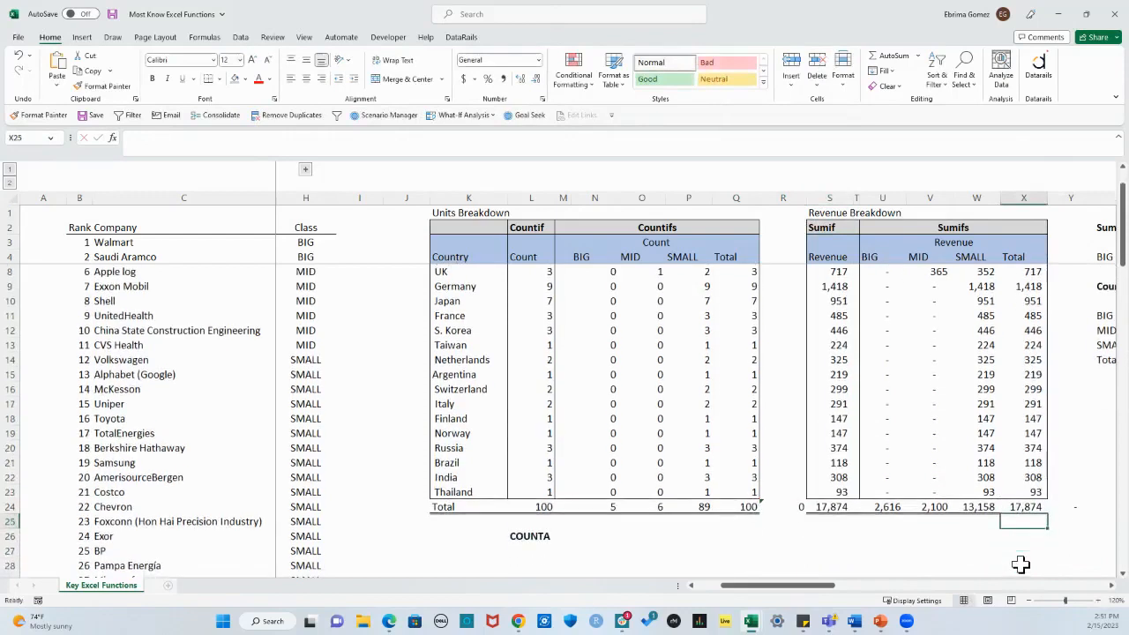
Step: Add a check formula in X25 subtracting the company list's revenue total D103 from the Sumifs total X24
{"action": "type", "text": "+"}
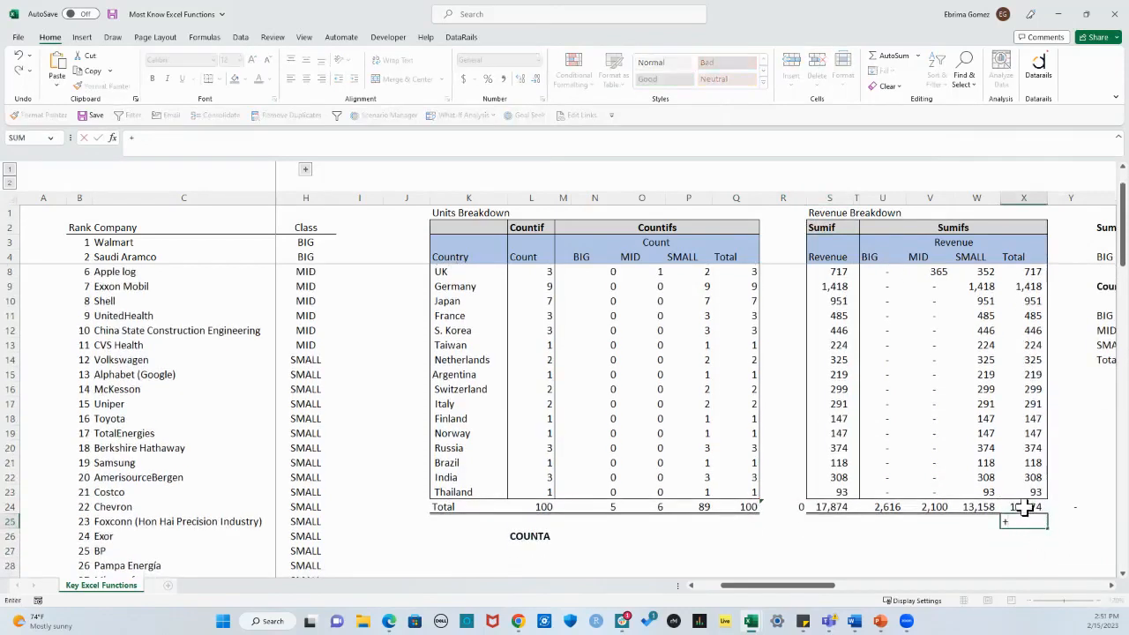
{"action": "left_click", "coordinate": [1023, 506]}
{"action": "type", "text": "-"}
{"action": "left_click_drag", "start_coordinate": [797, 586], "coordinate": [720, 590]}
{"action": "scroll", "coordinate": [348, 448], "scroll_direction": "down", "scroll_amount": 20}
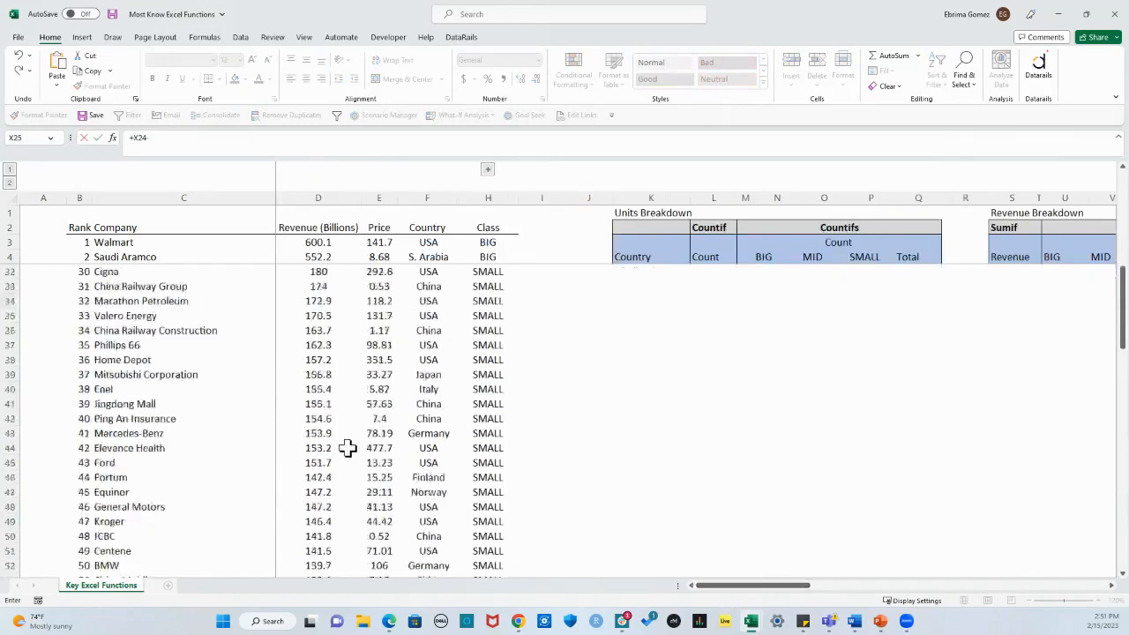
{"action": "scroll", "coordinate": [347, 448], "scroll_direction": "down", "scroll_amount": 1}
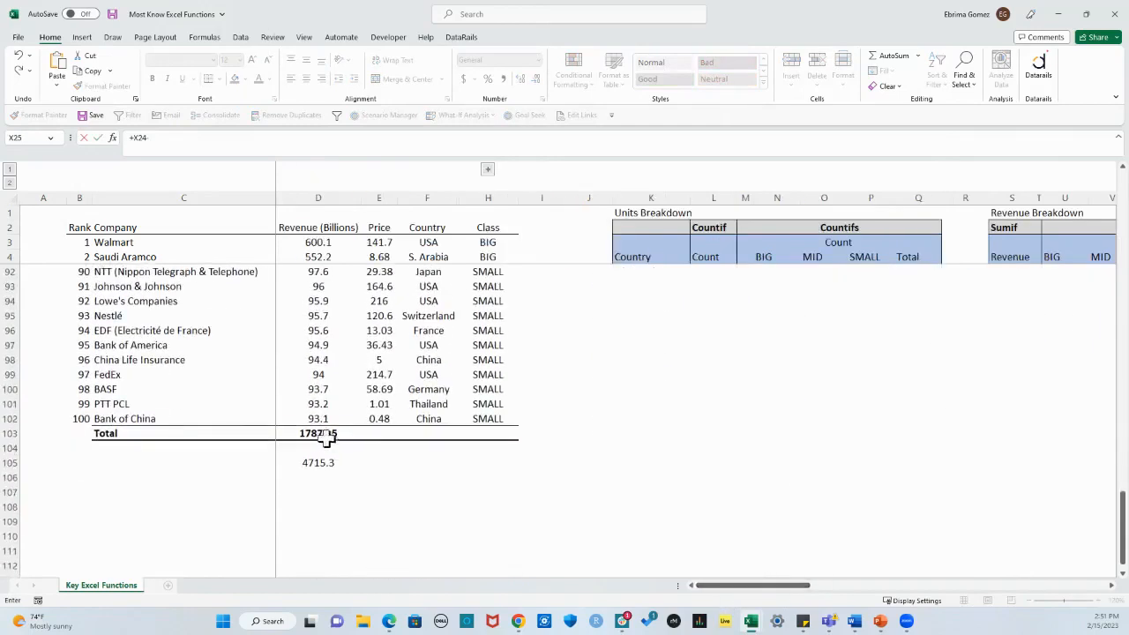
{"action": "left_click", "coordinate": [324, 433]}
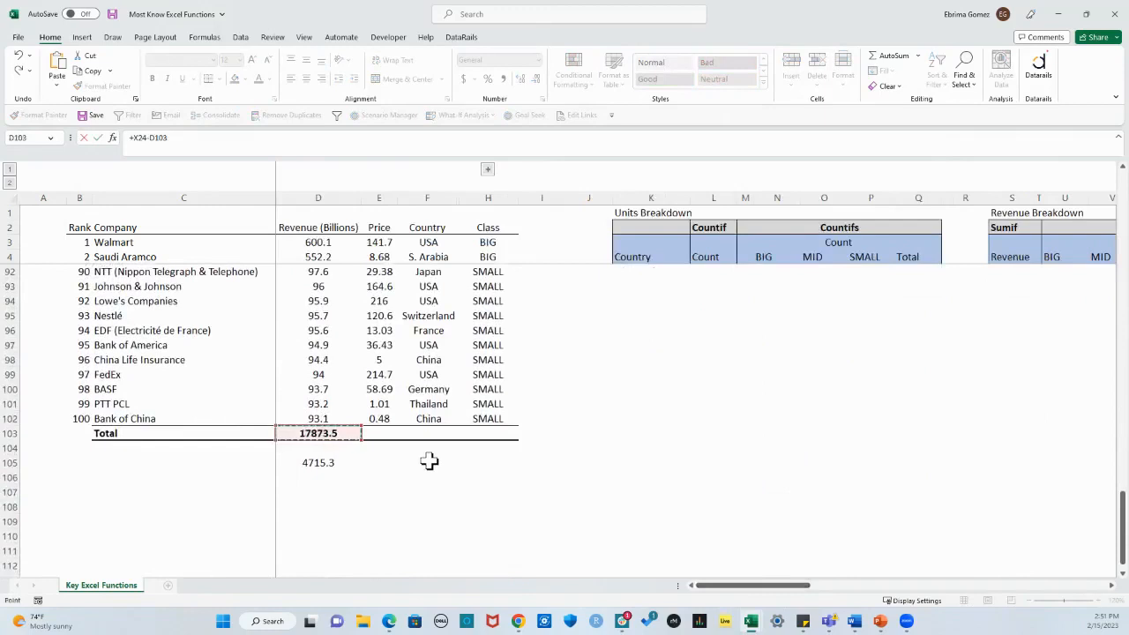
{"action": "key", "text": "Return"}
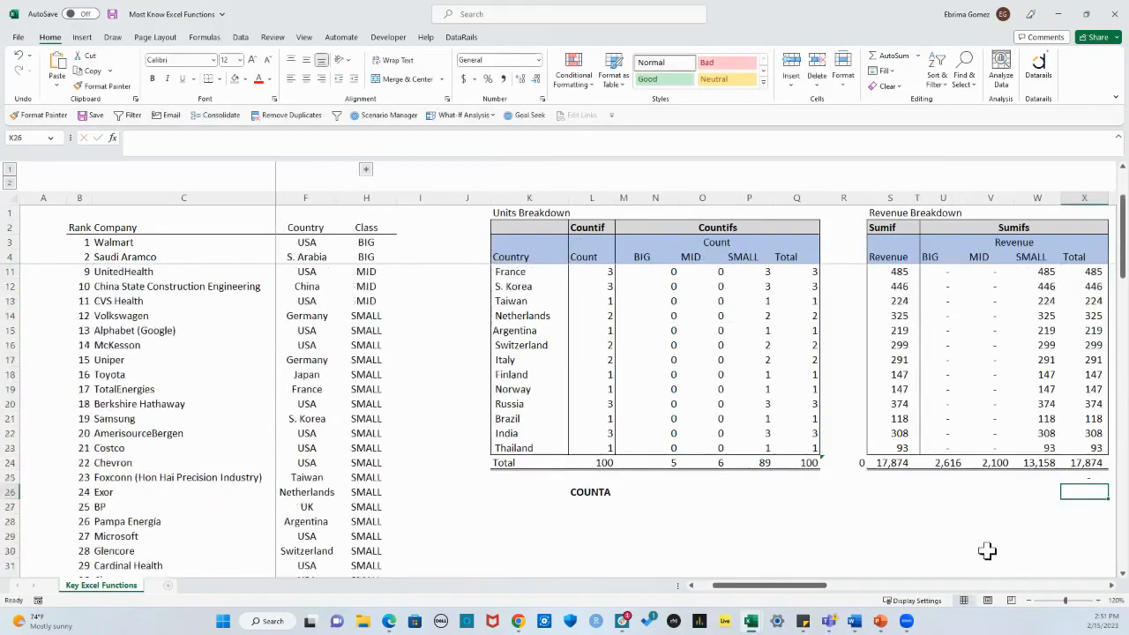
{"action": "left_click", "coordinate": [1112, 586]}
{"action": "left_click", "coordinate": [1112, 586]}
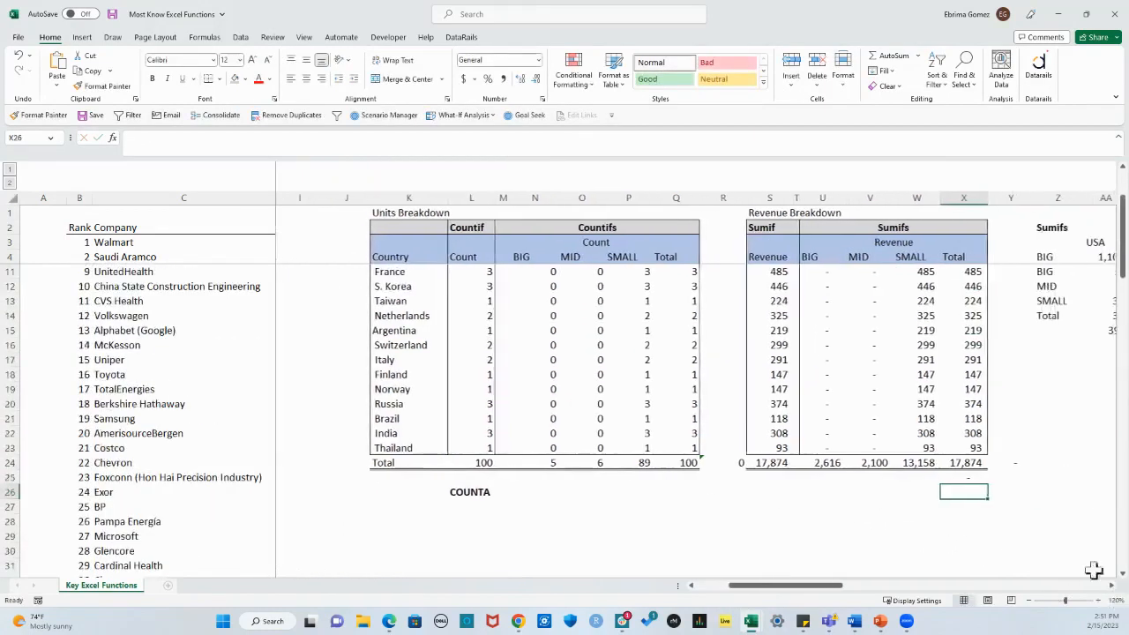
Step: Add a row check in Y5 subtracting the Sumifs total X5 from the Sumif revenue S5, and fill it down the country rows
{"action": "left_click", "coordinate": [959, 463]}
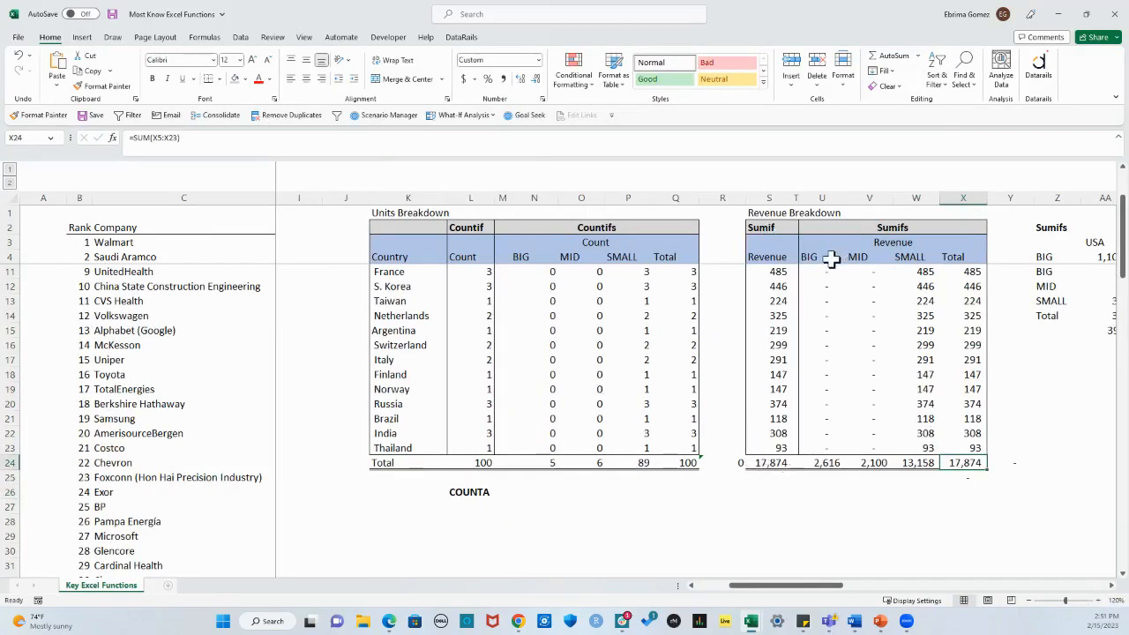
{"action": "left_click", "coordinate": [1007, 466]}
{"action": "scroll", "coordinate": [824, 335], "scroll_direction": "up", "scroll_amount": 2}
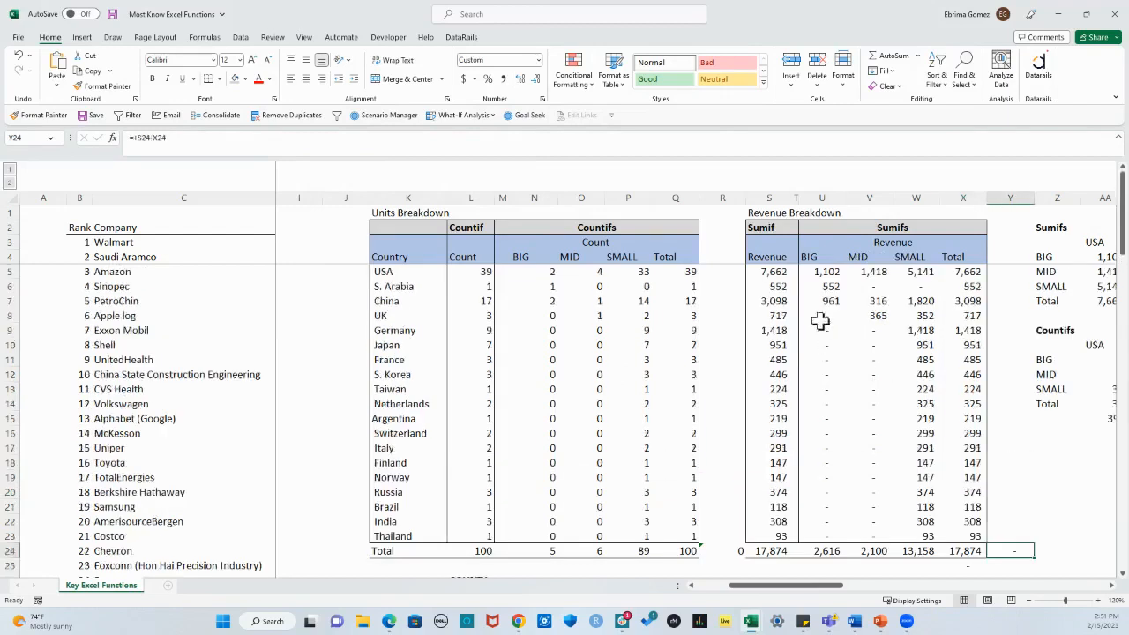
{"action": "left_click", "coordinate": [774, 272]}
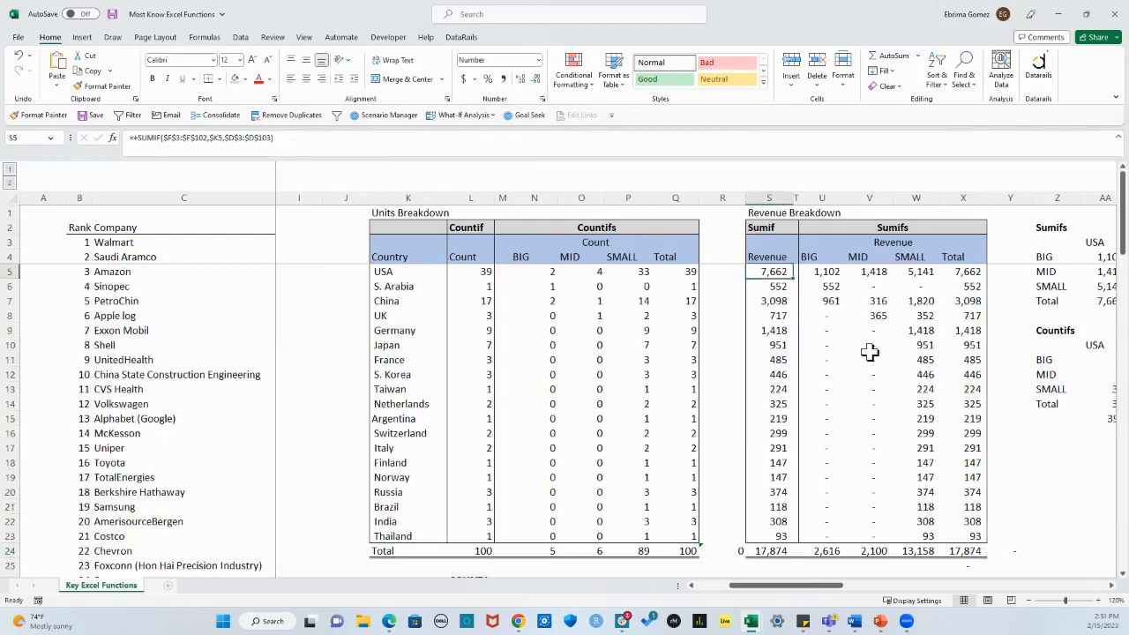
{"action": "left_click", "coordinate": [968, 275]}
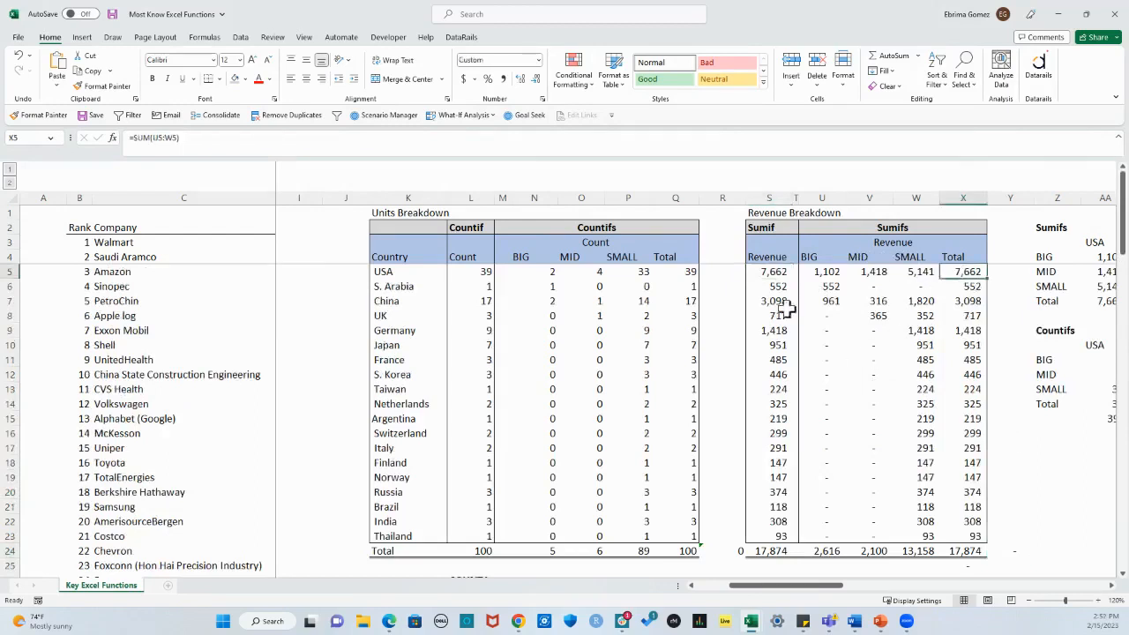
{"action": "left_click", "coordinate": [1002, 273]}
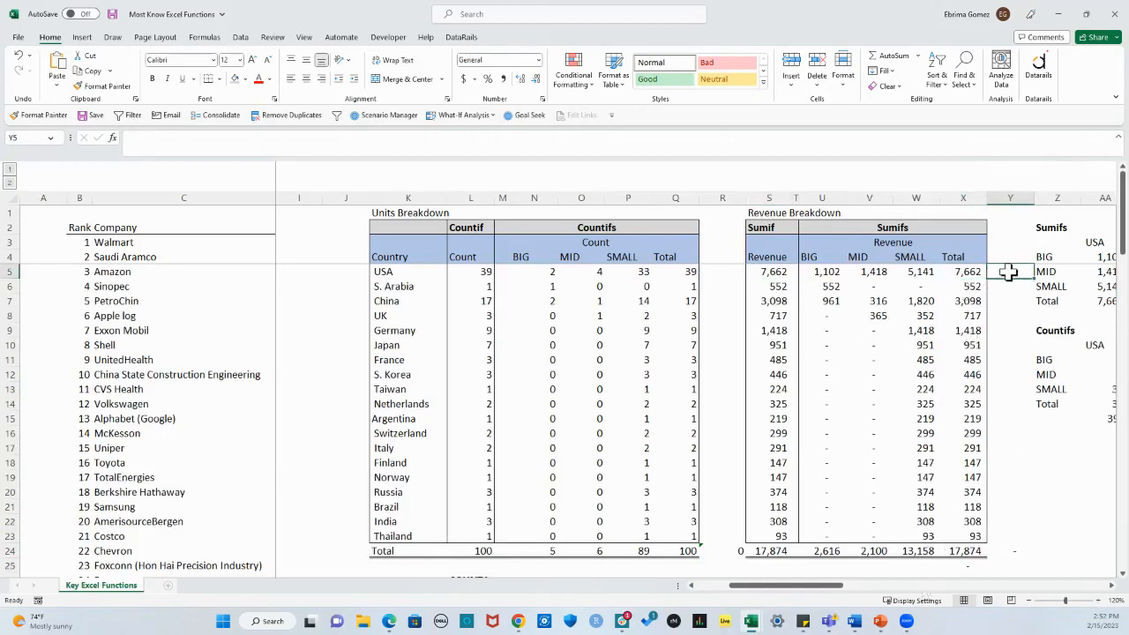
{"action": "type", "text": "+"}
{"action": "left_click", "coordinate": [767, 273]}
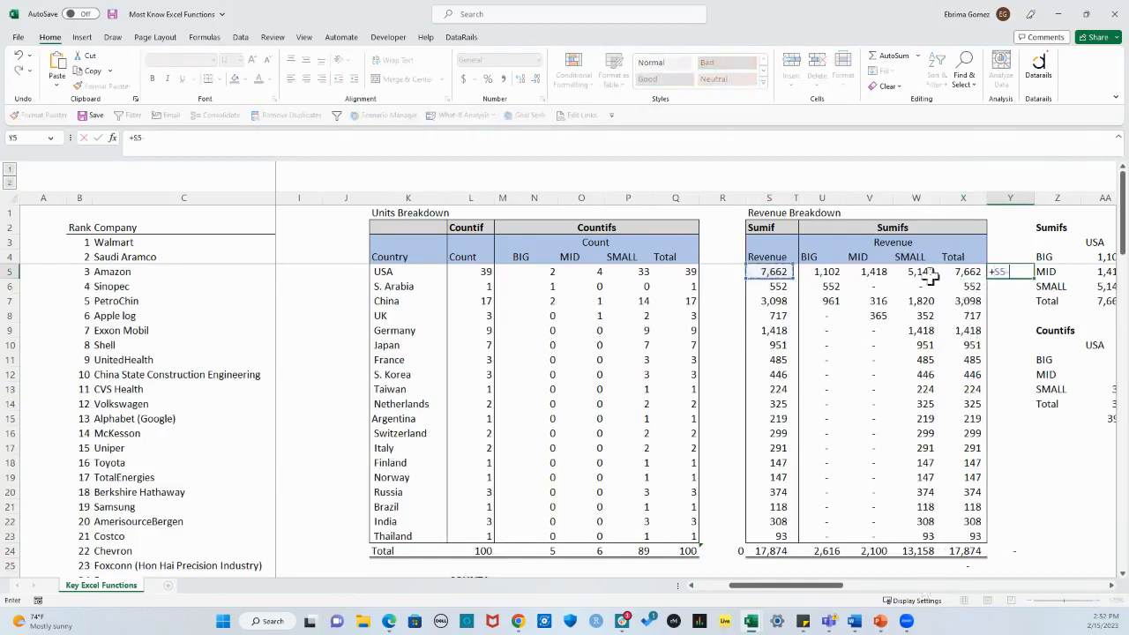
{"action": "type", "text": "-"}
{"action": "left_click", "coordinate": [973, 271]}
{"action": "key", "text": "Return"}
{"action": "left_click", "coordinate": [1006, 274]}
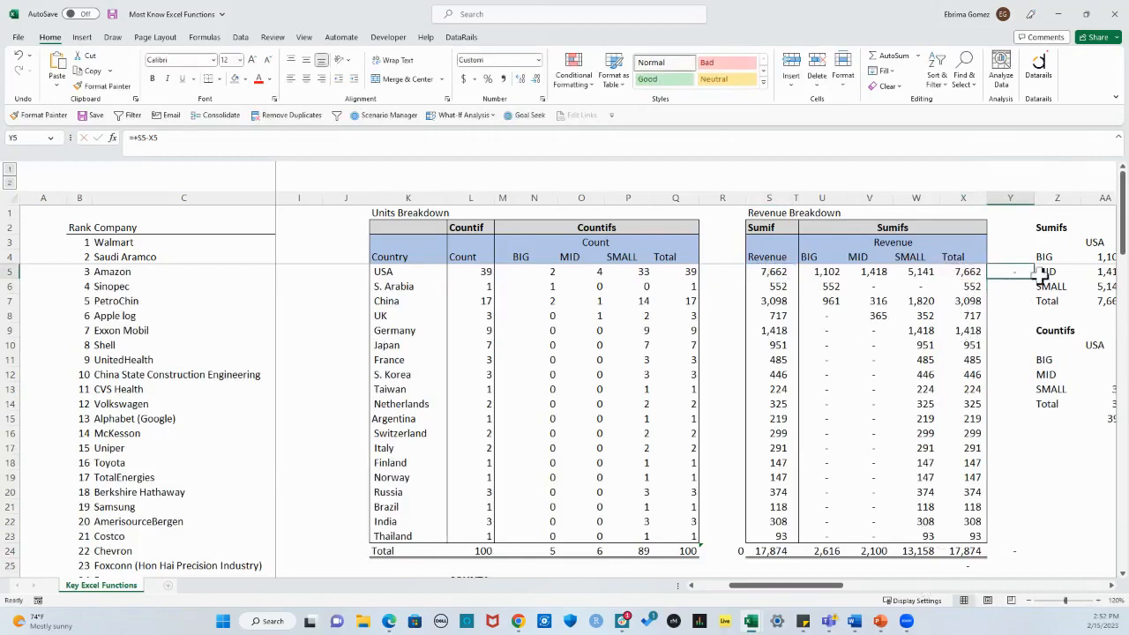
{"action": "double_click", "coordinate": [1042, 275]}
{"action": "left_click", "coordinate": [1052, 481]}
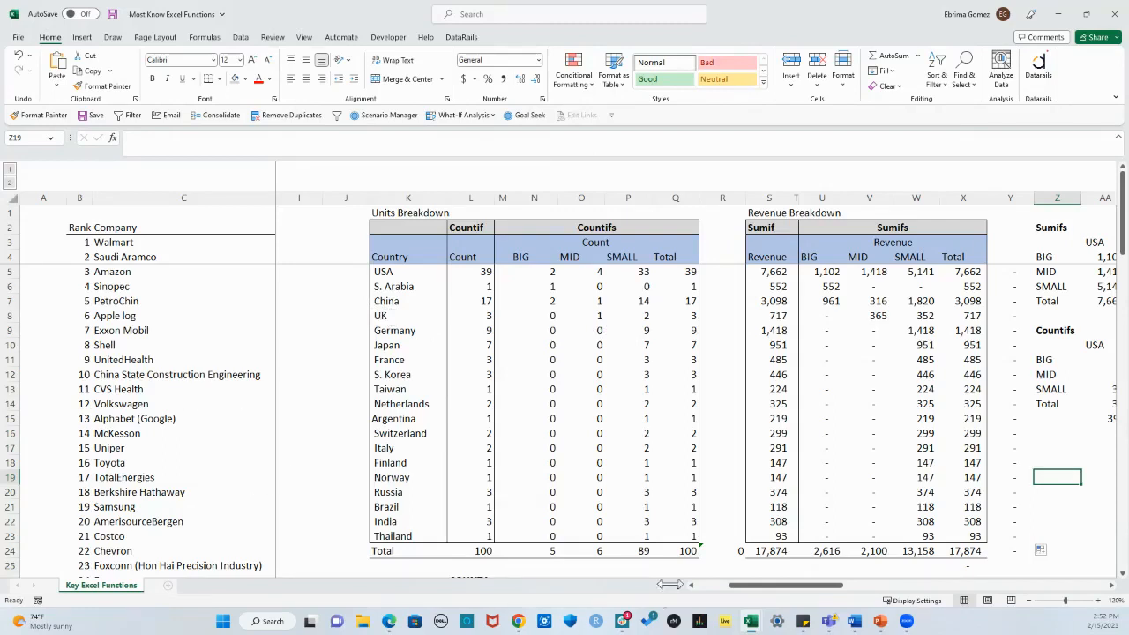
{"action": "left_click_drag", "start_coordinate": [744, 587], "coordinate": [729, 589]}
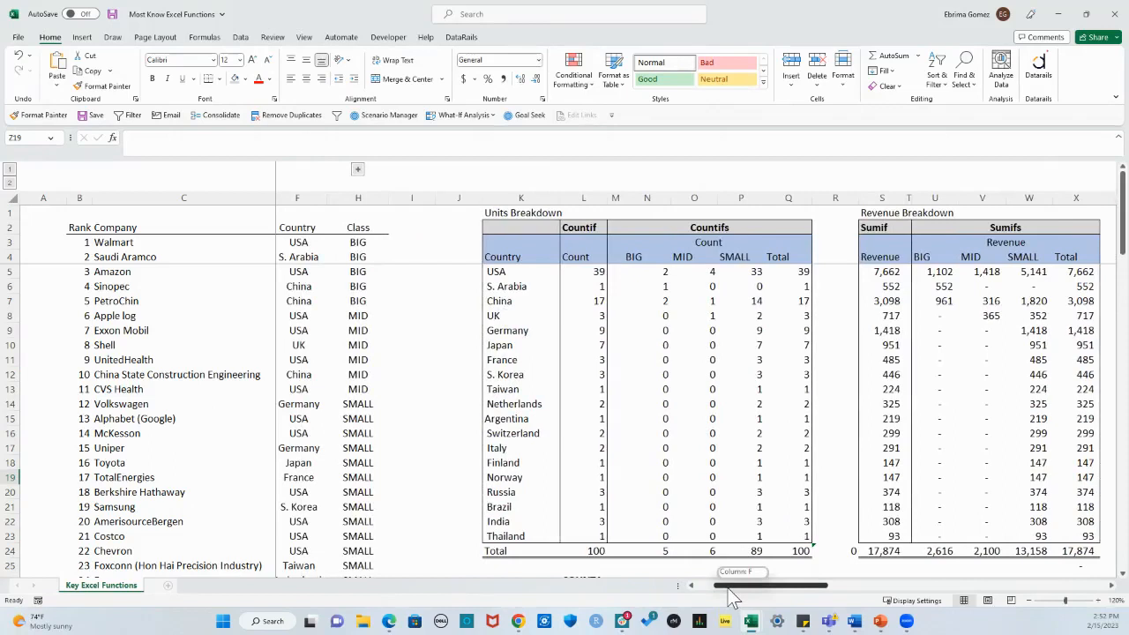
{"action": "left_click_drag", "start_coordinate": [728, 589], "coordinate": [744, 591]}
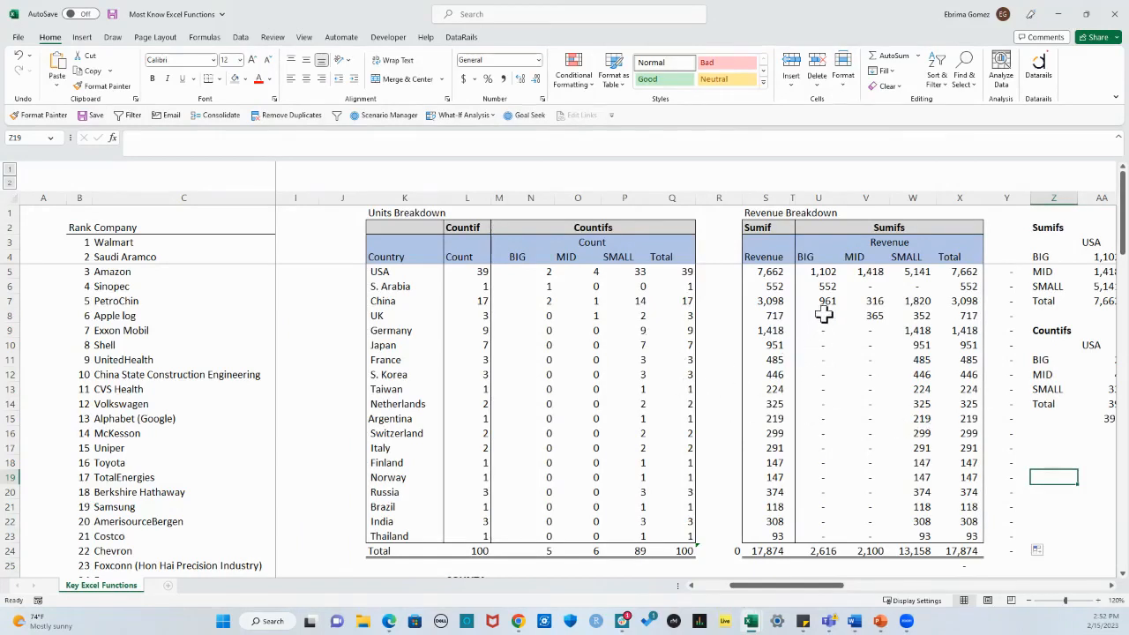
{"action": "left_click_drag", "start_coordinate": [381, 272], "coordinate": [819, 300]}
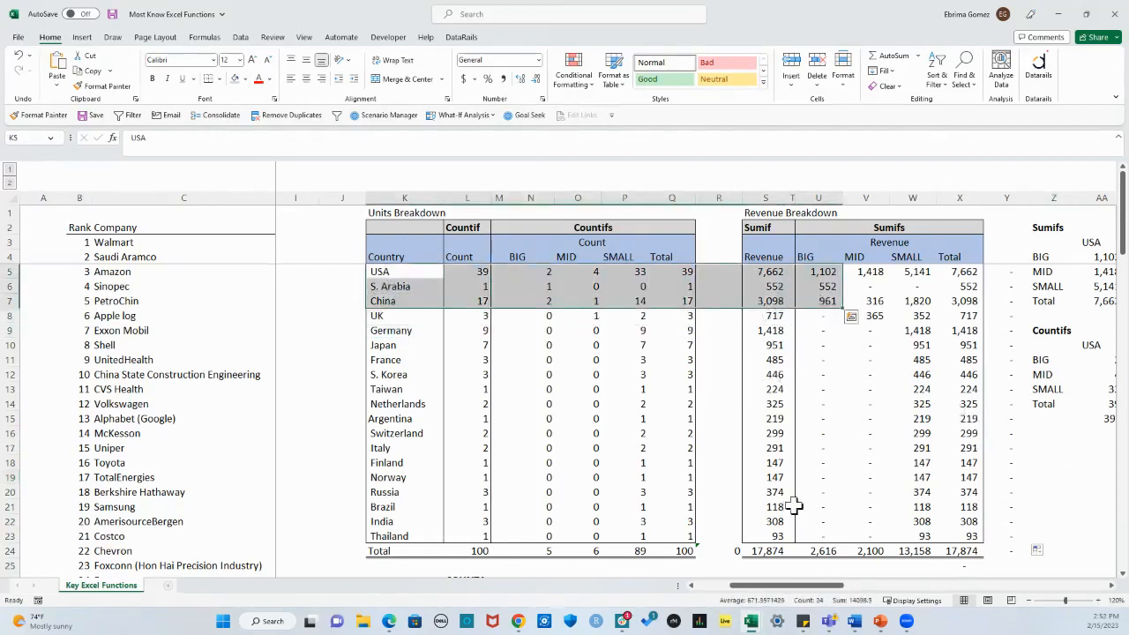
{"action": "left_click", "coordinate": [909, 551]}
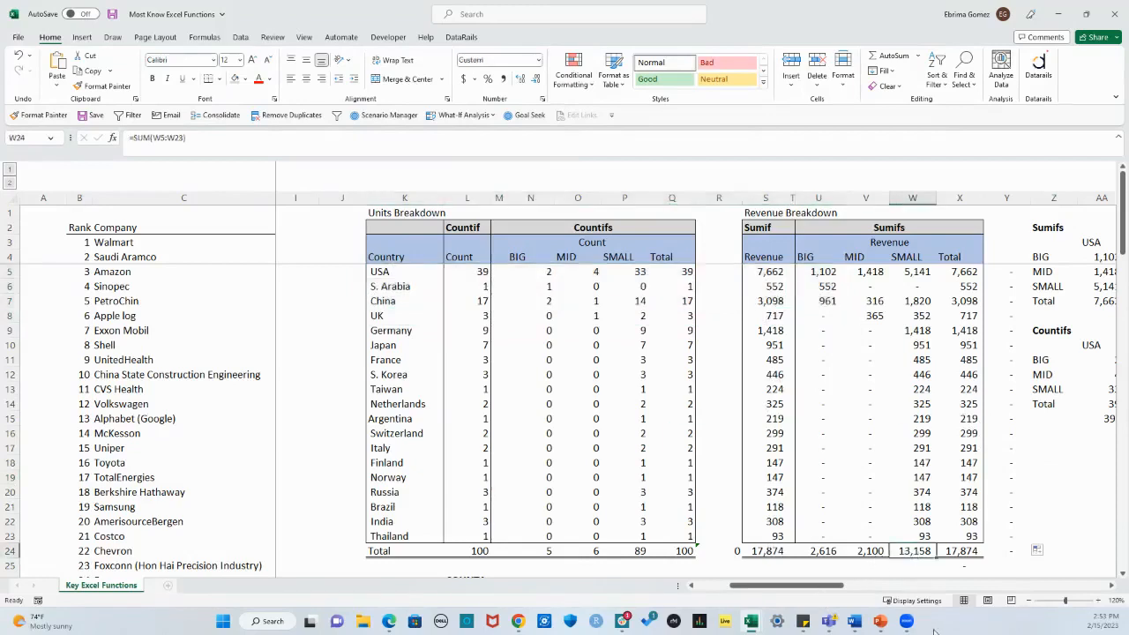
Step: Enter =+U24/$X$24 in U26 for the BIG class's share of total revenue, with the total's reference locked
{"action": "scroll", "coordinate": [871, 552], "scroll_direction": "down", "scroll_amount": 1}
{"action": "left_click", "coordinate": [829, 534]}
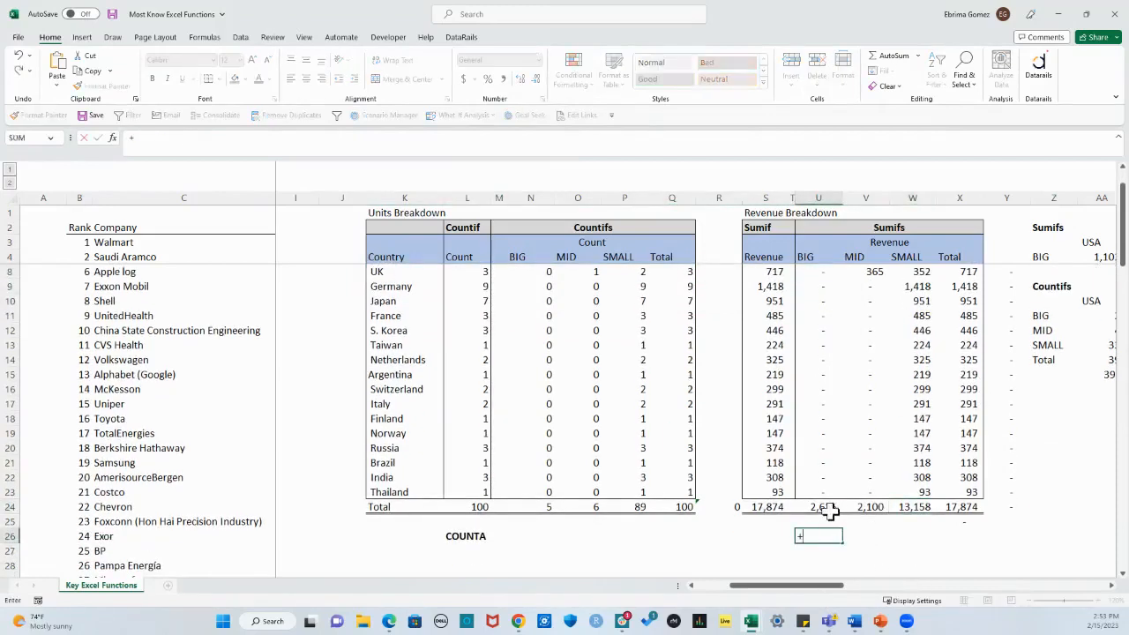
{"action": "left_click", "coordinate": [820, 507]}
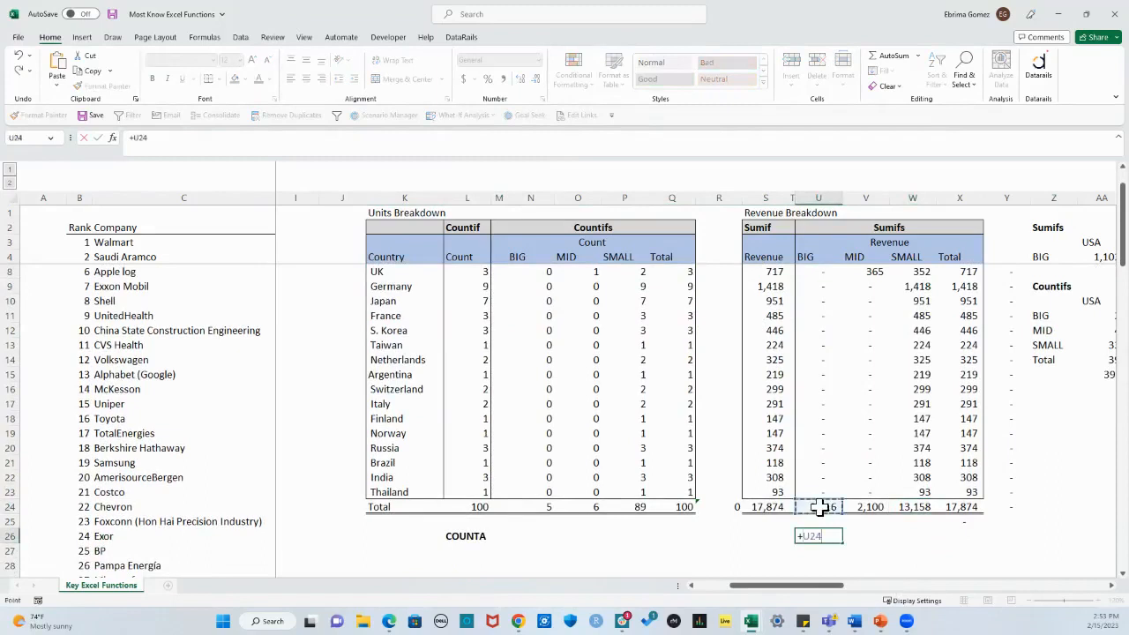
{"action": "type", "text": "/"}
{"action": "left_click", "coordinate": [962, 508]}
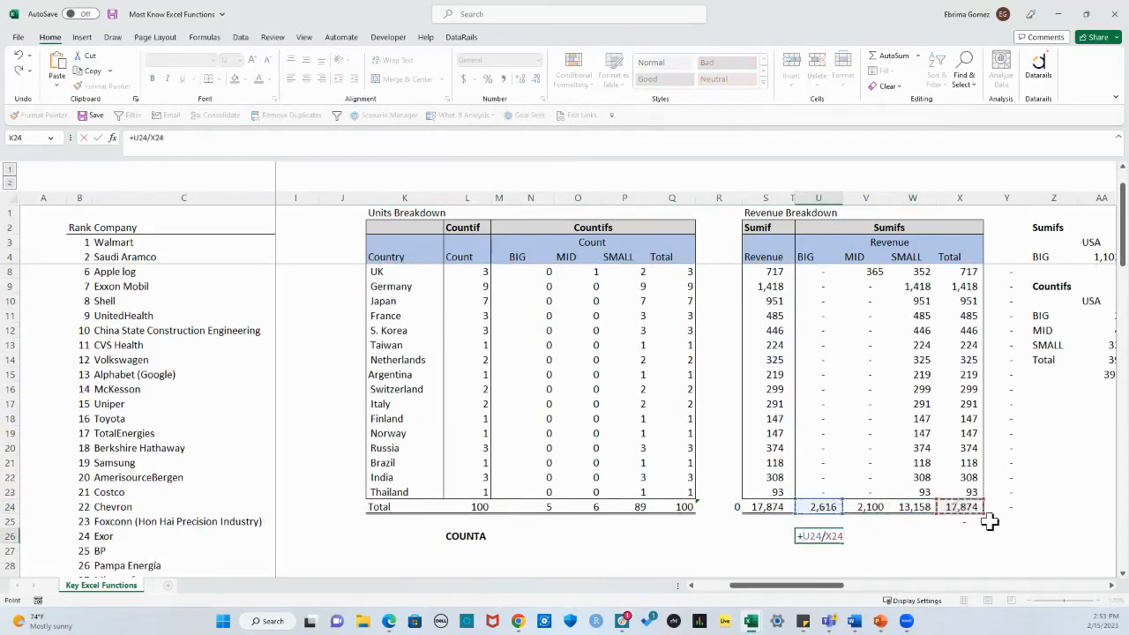
{"action": "key", "text": "Return"}
{"action": "double_click", "coordinate": [825, 537]}
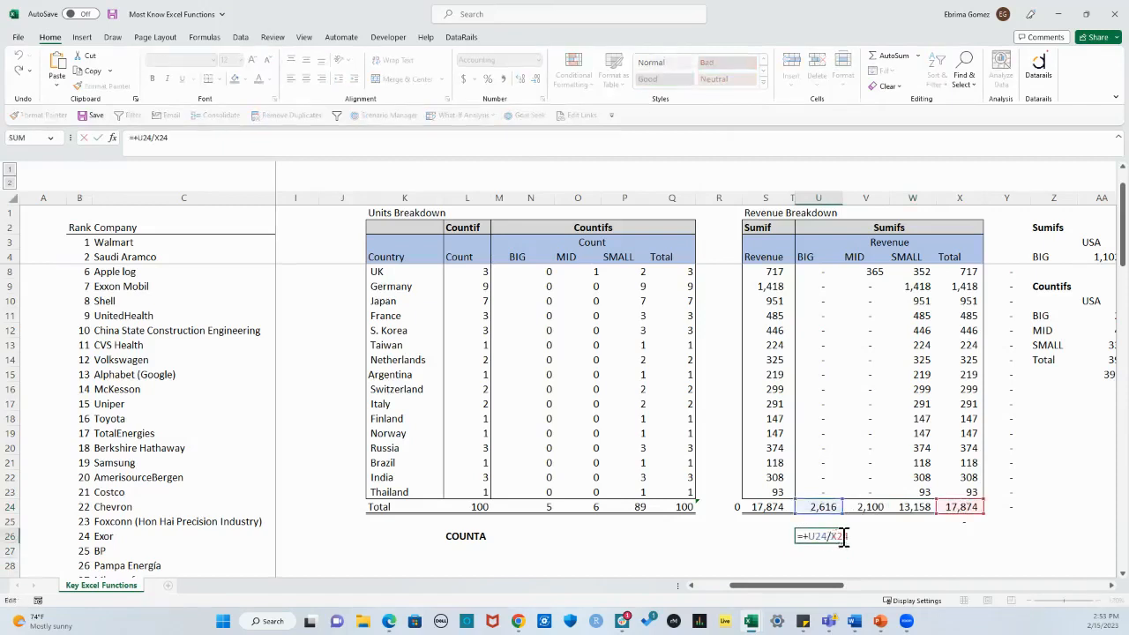
{"action": "key", "text": "F4"}
{"action": "key", "text": "ctrl+Return"}
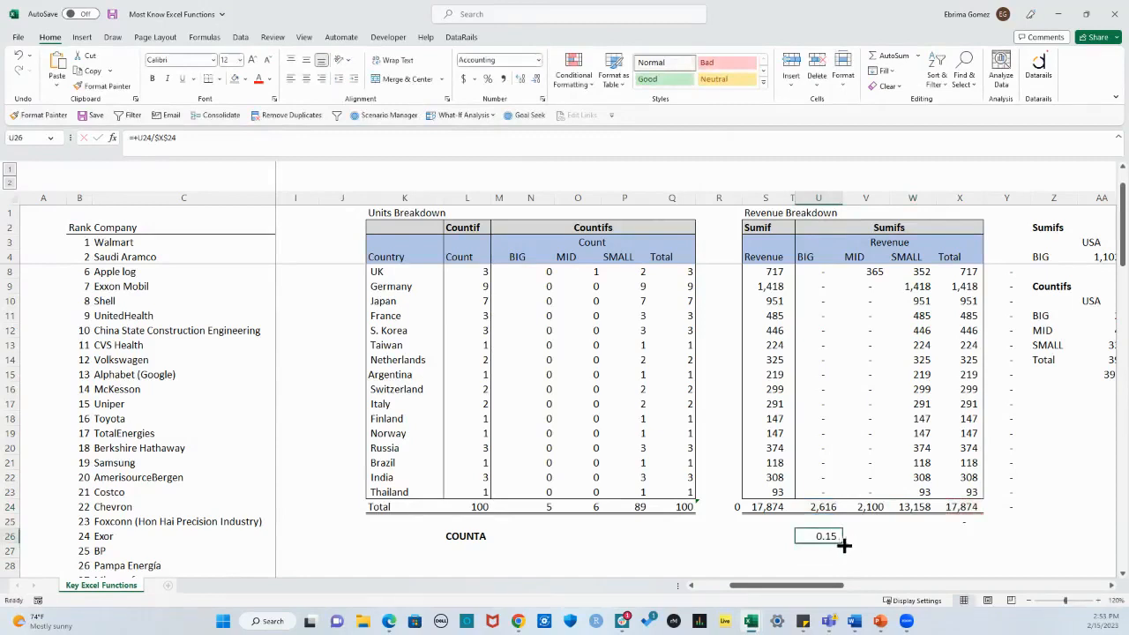
Step: Copy the revenue share formula from U26 across to X26 and format the shares as percentages
{"action": "left_click_drag", "start_coordinate": [845, 545], "coordinate": [981, 548]}
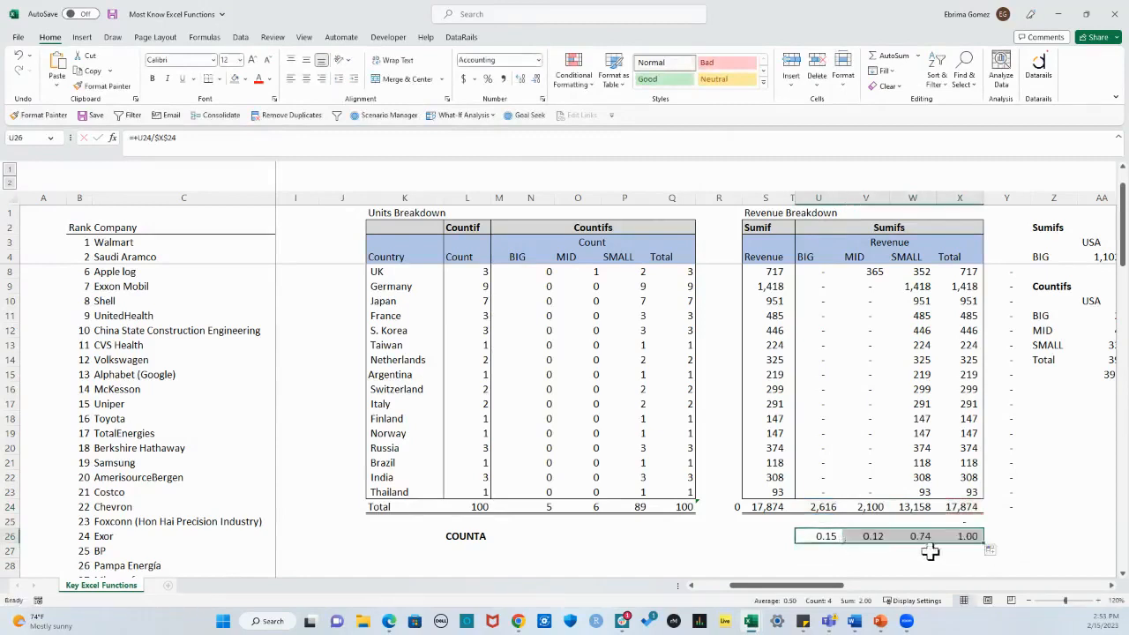
{"action": "left_click", "coordinate": [488, 79]}
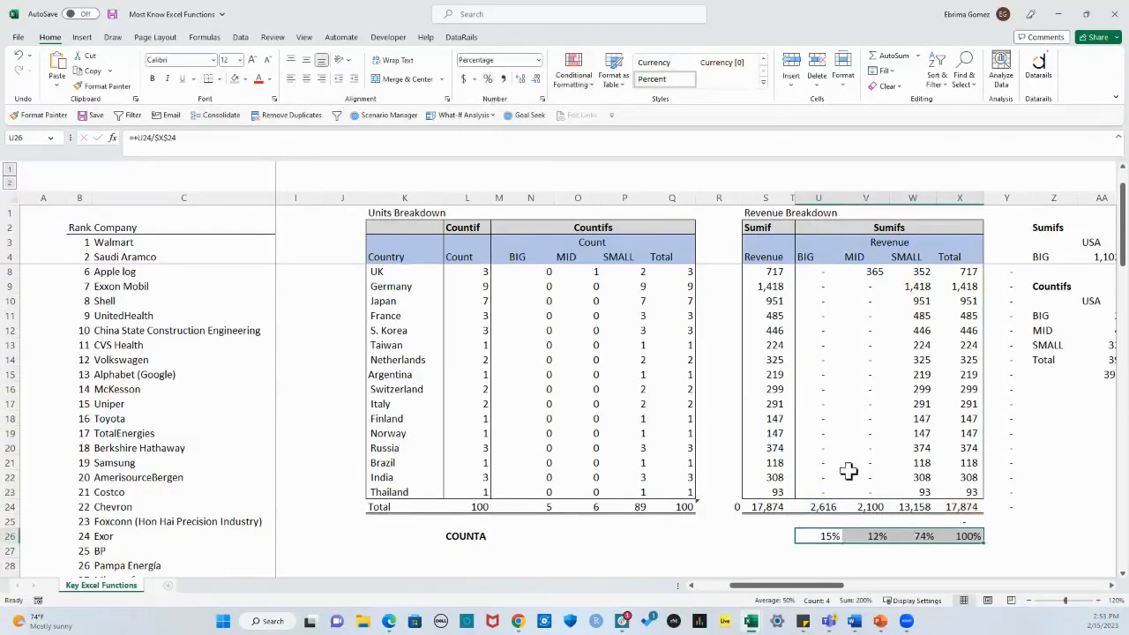
Step: Examine the BIG, MID, SMALL and Total revenue percentages in row 26
{"action": "left_click", "coordinate": [918, 537]}
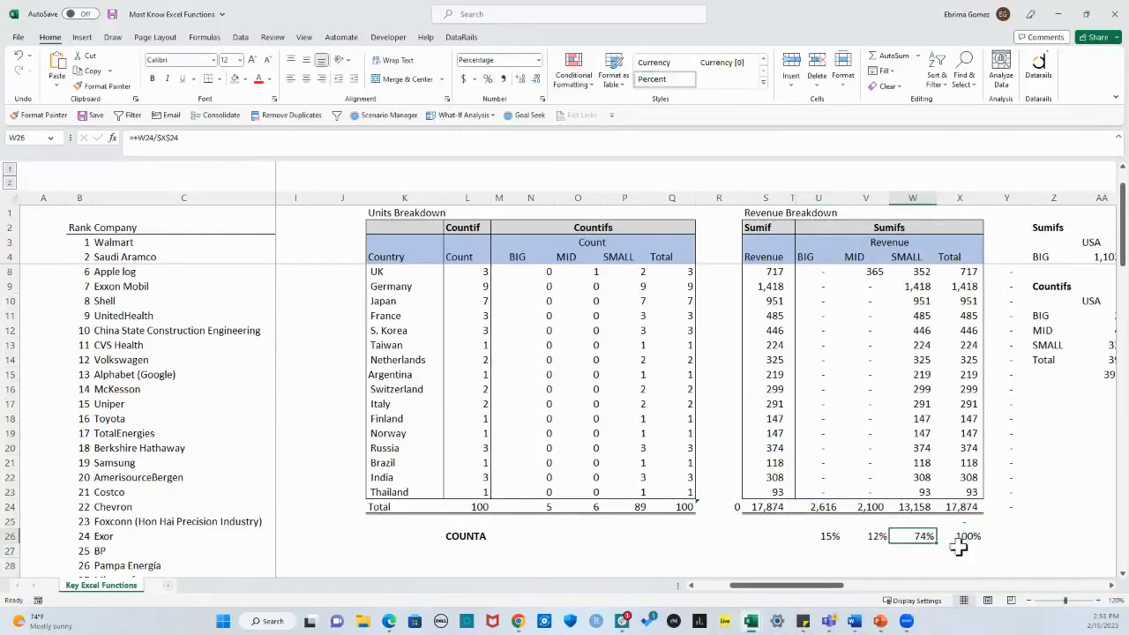
{"action": "left_click", "coordinate": [906, 257]}
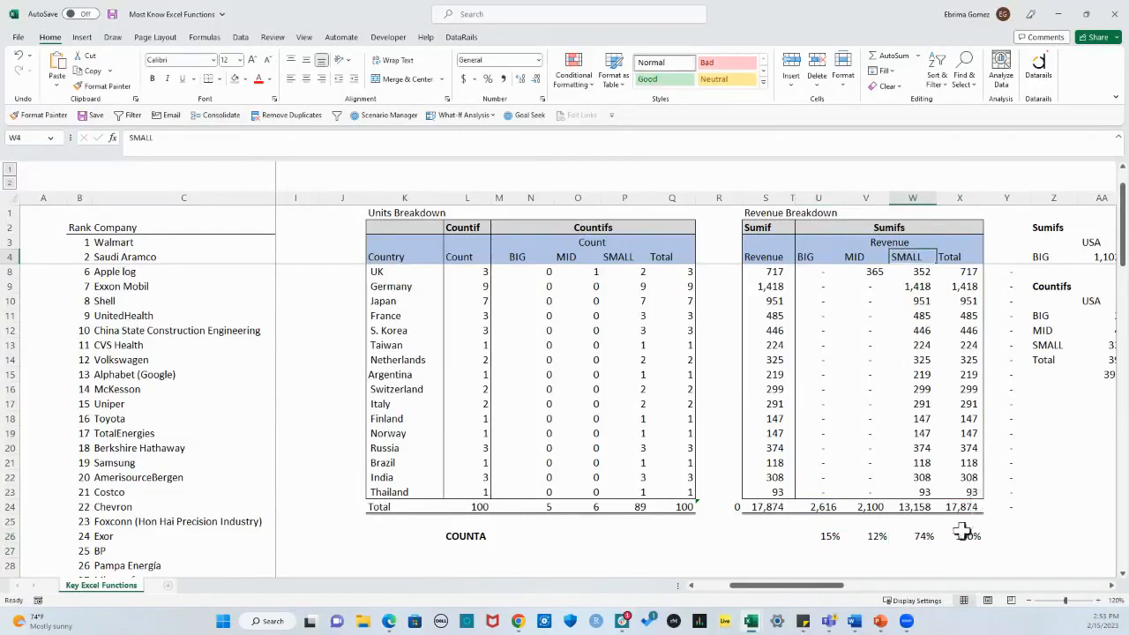
{"action": "left_click", "coordinate": [832, 536]}
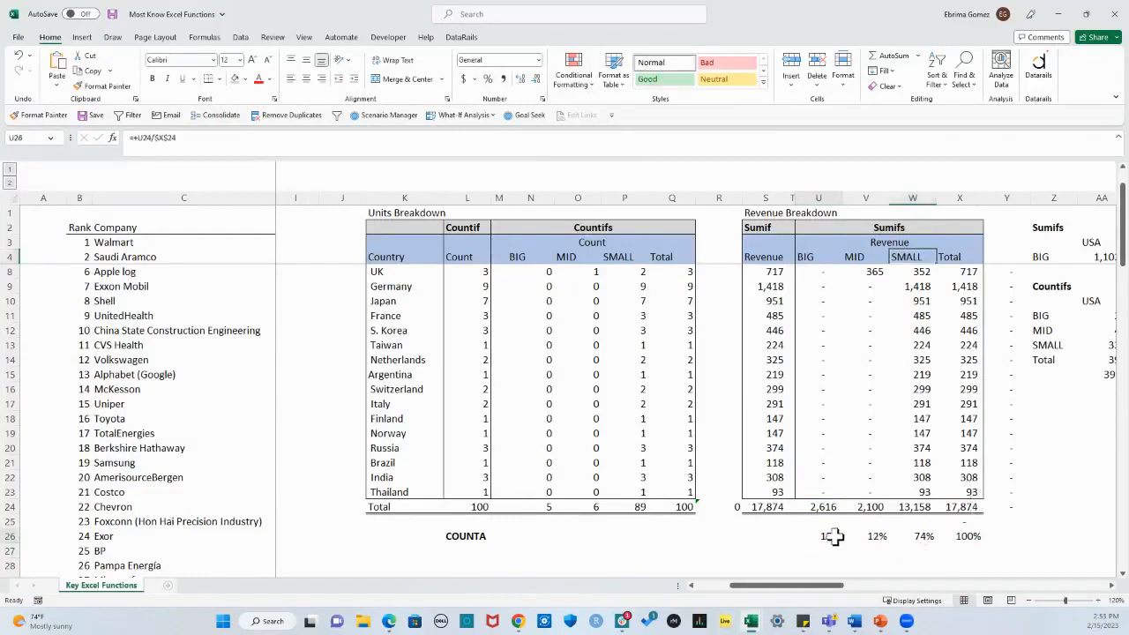
{"action": "left_click", "coordinate": [962, 537]}
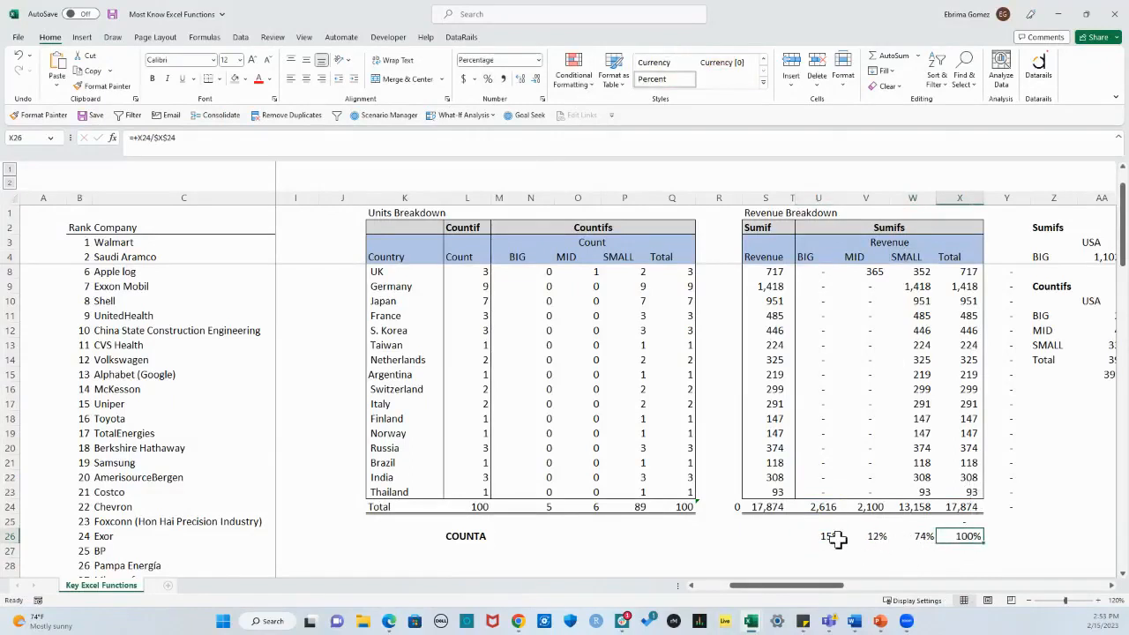
{"action": "left_click", "coordinate": [875, 535]}
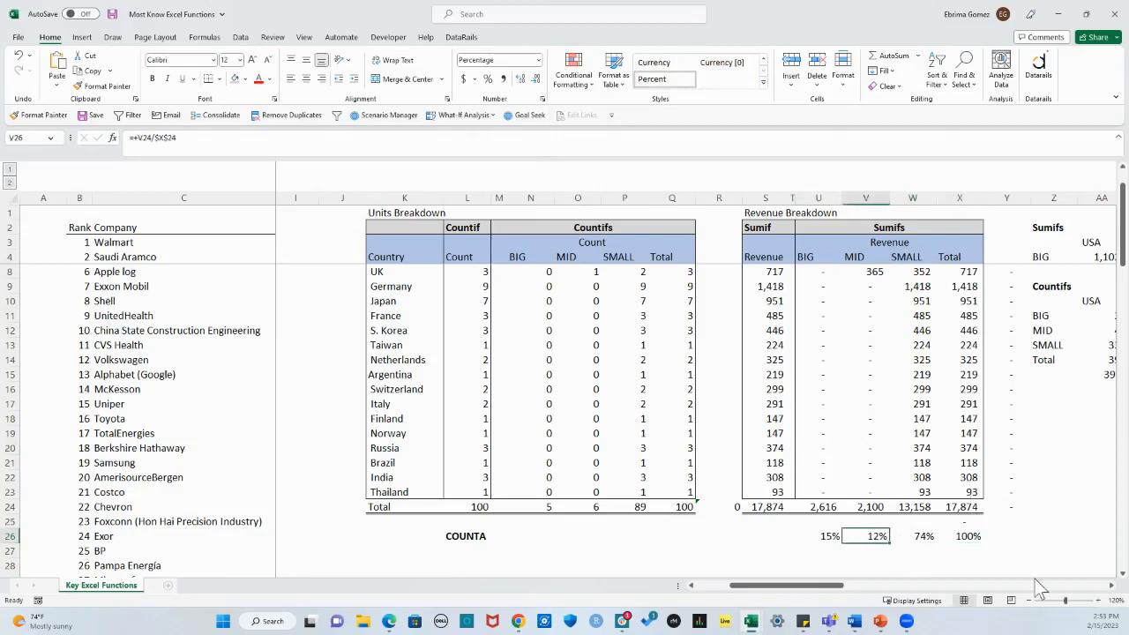
{"action": "left_click", "coordinate": [972, 536]}
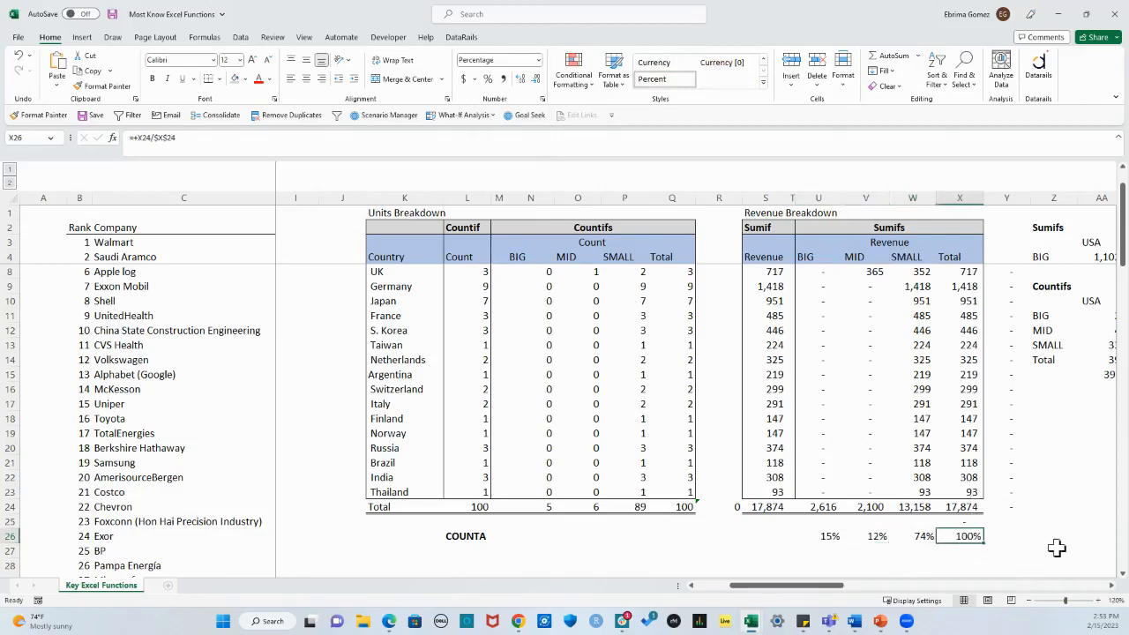
{"action": "left_click", "coordinate": [874, 535]}
{"action": "left_click", "coordinate": [921, 535]}
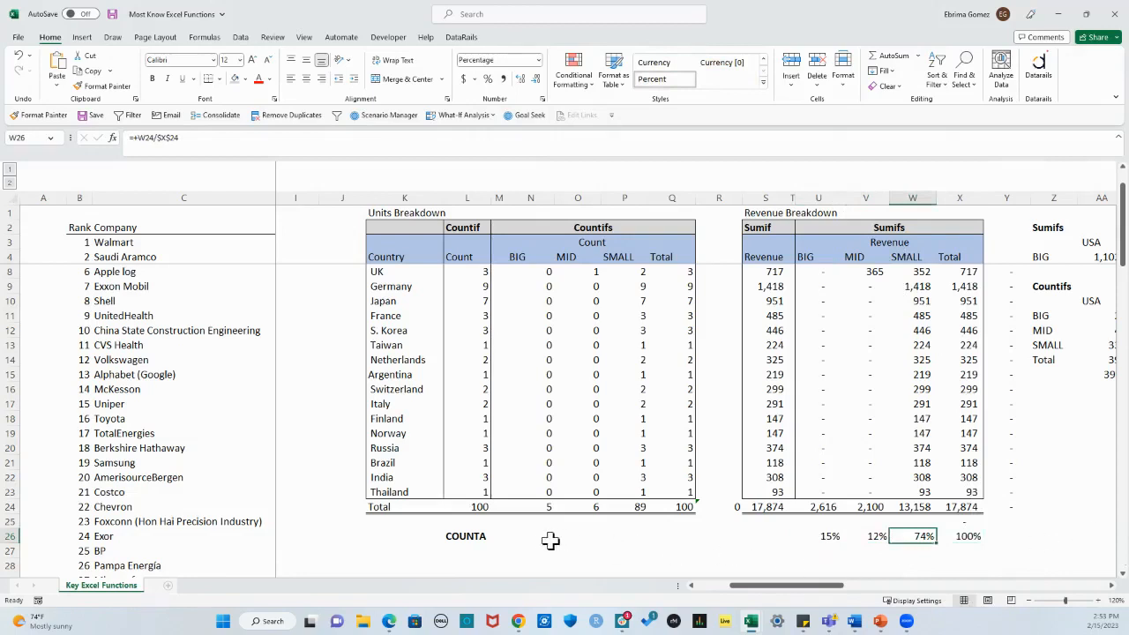
Step: Enter =+N24/$Q$24 in N25 for the BIG class's share of the total count, and copy it across to P25
{"action": "left_click", "coordinate": [488, 523]}
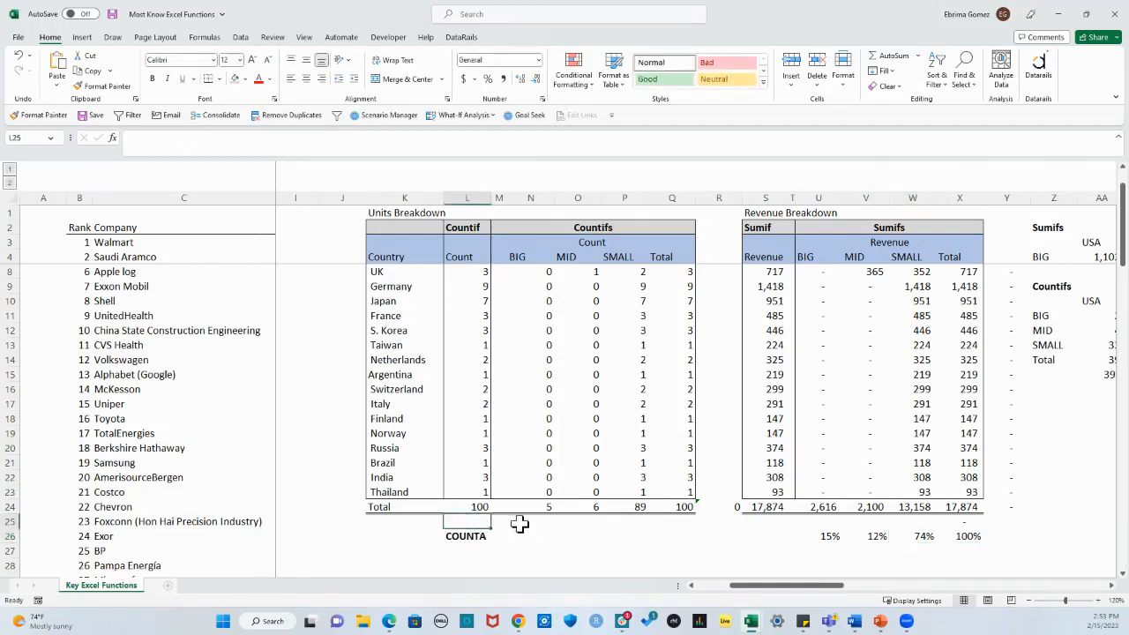
{"action": "left_click", "coordinate": [528, 525]}
{"action": "type", "text": "+"}
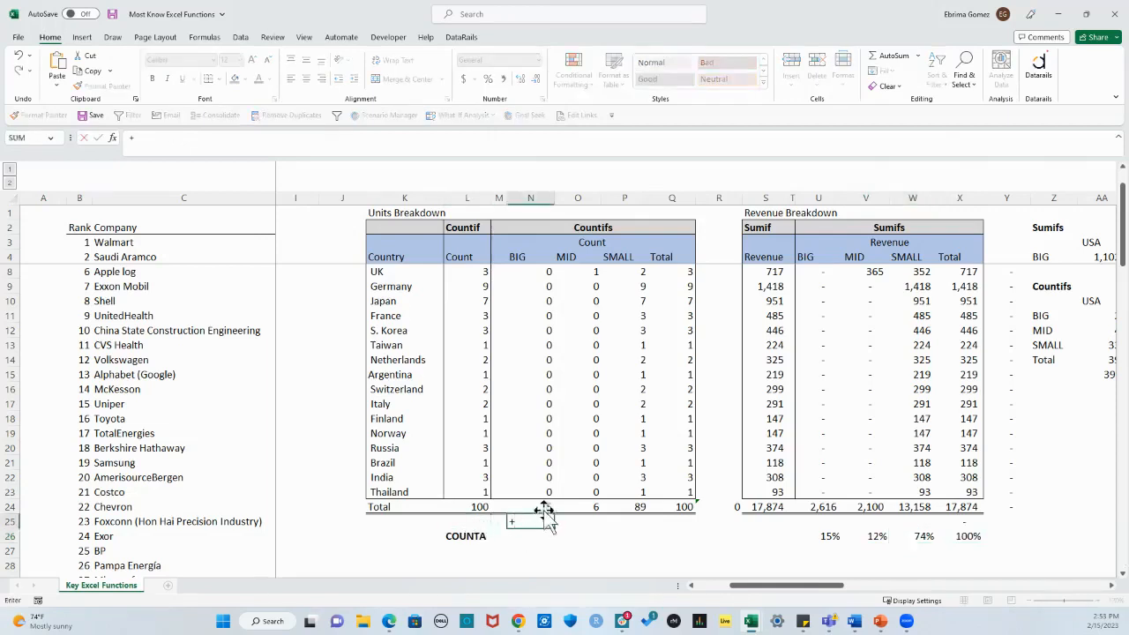
{"action": "left_click", "coordinate": [542, 505]}
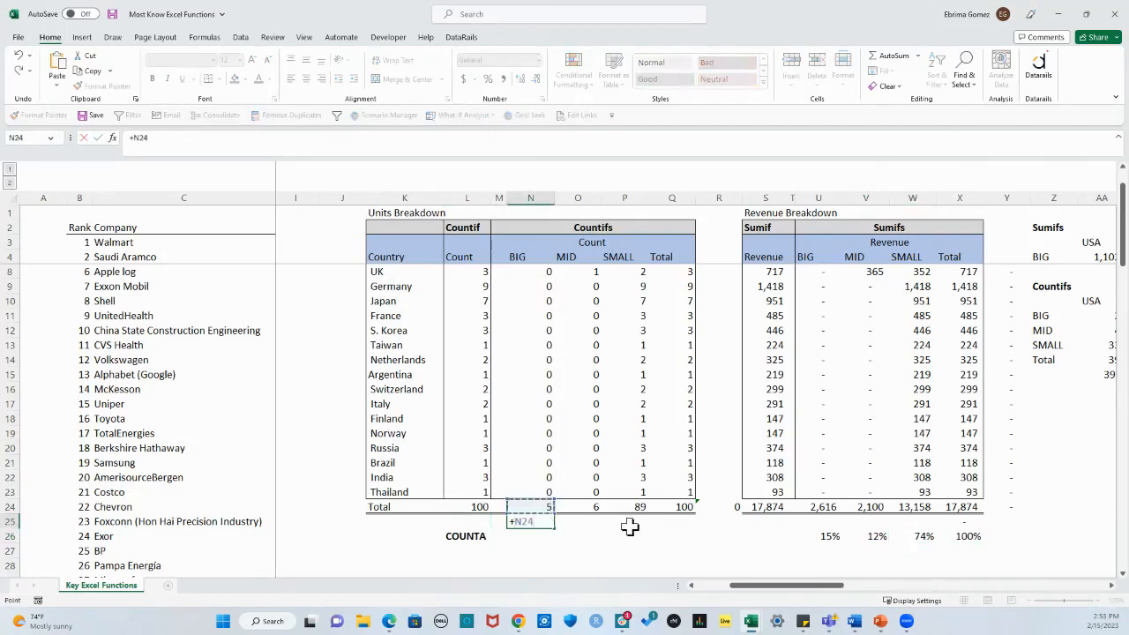
{"action": "type", "text": "/"}
{"action": "left_click", "coordinate": [680, 506]}
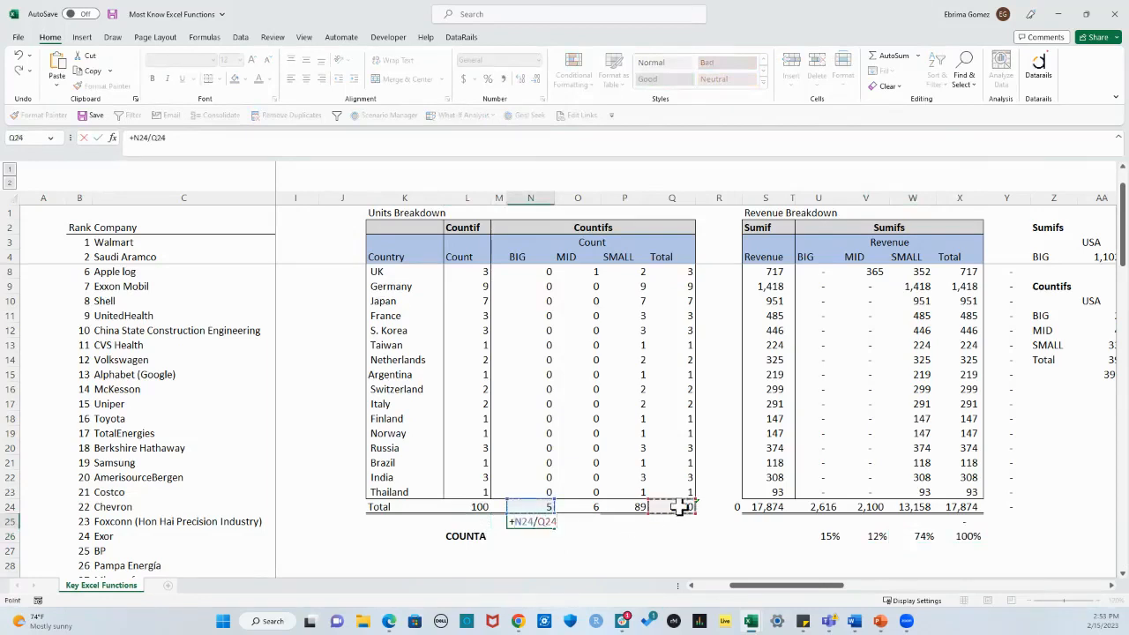
{"action": "key", "text": "Return"}
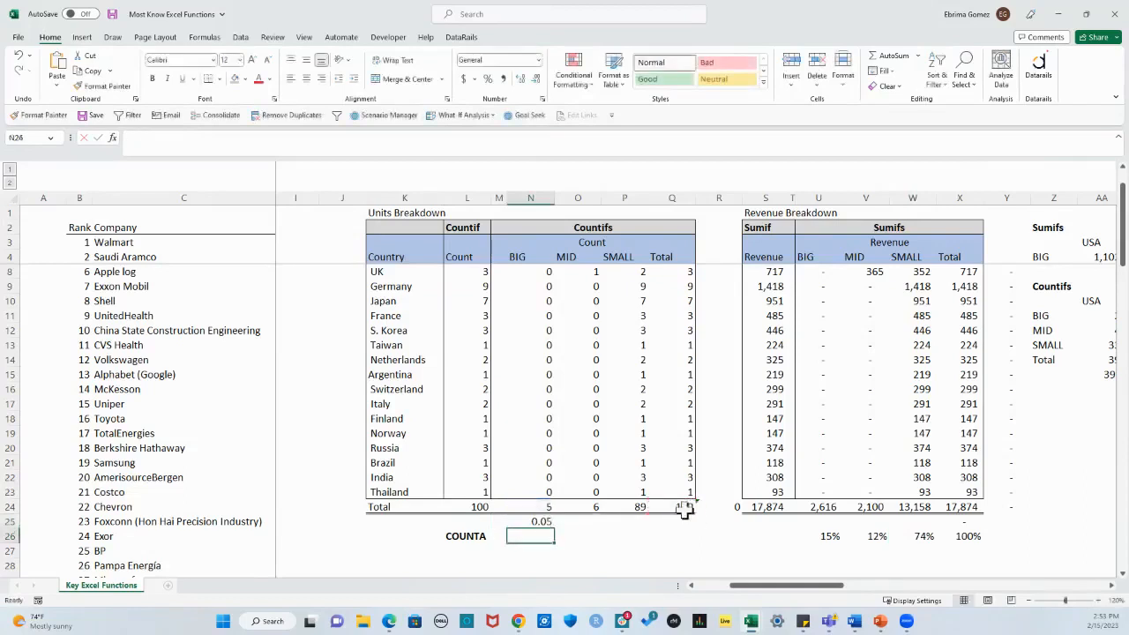
{"action": "left_click", "coordinate": [547, 522]}
{"action": "left_click_drag", "start_coordinate": [558, 532], "coordinate": [646, 532]}
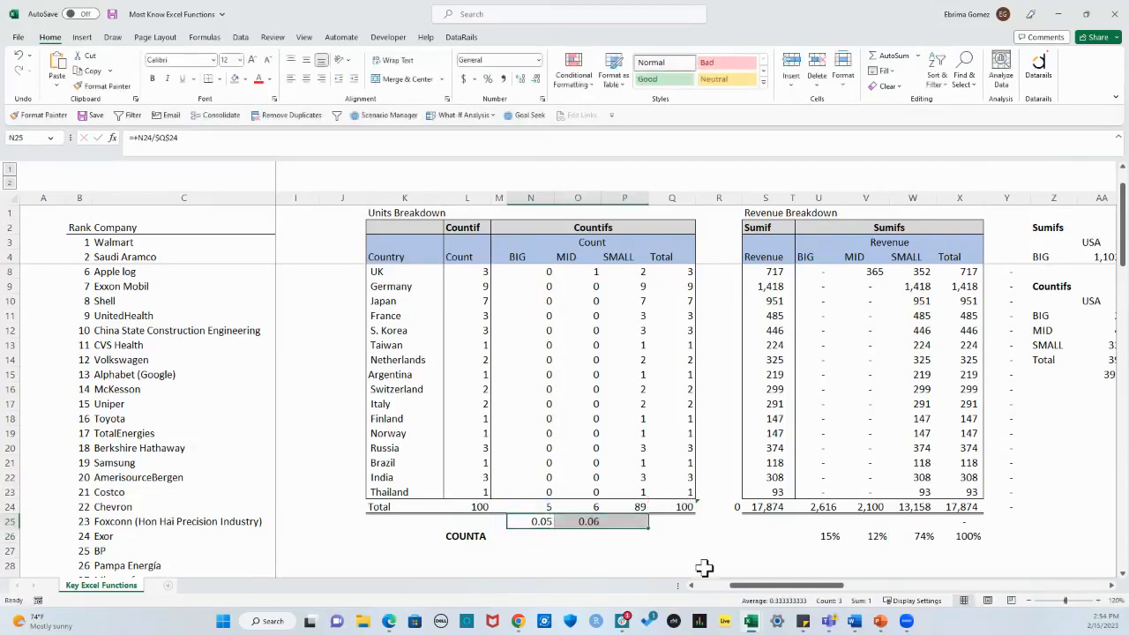
Step: Try the share formula in N25 with the relative reference Q24, copied across to P25, and inspect the copied formulas' references
{"action": "left_click", "coordinate": [526, 521]}
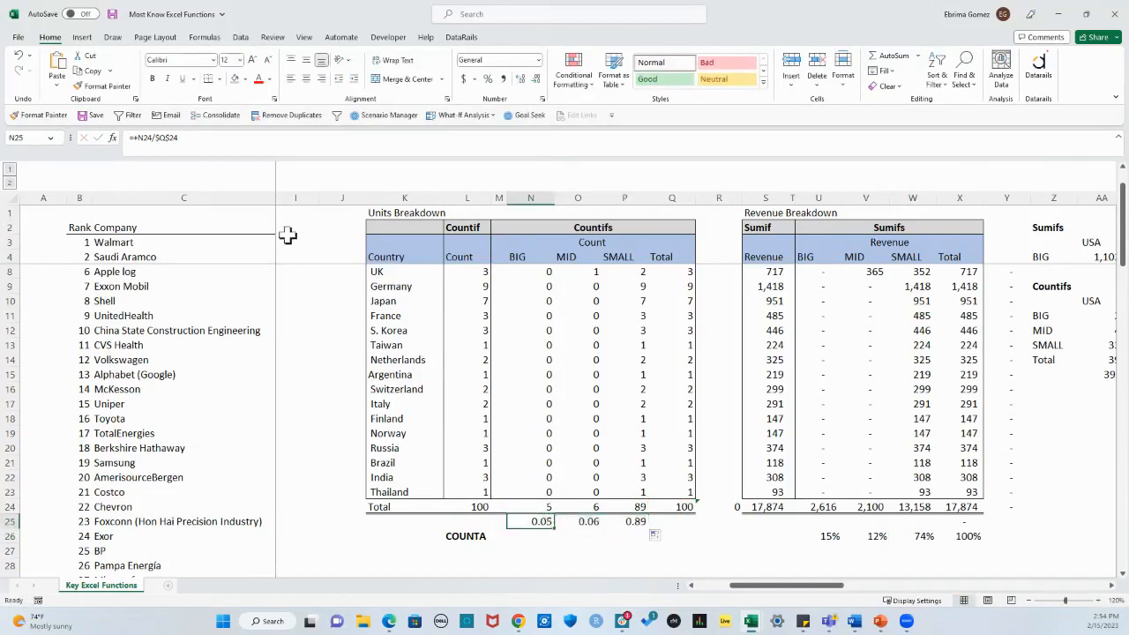
{"action": "left_click", "coordinate": [190, 138]}
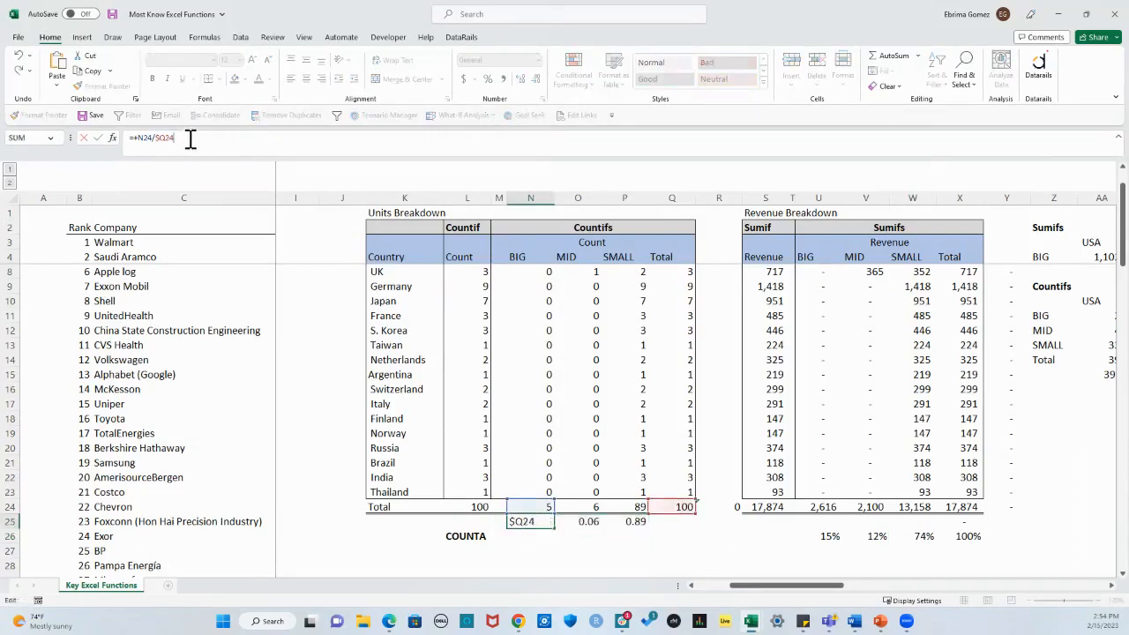
{"action": "key", "text": "F4"}
{"action": "key", "text": "ctrl+Return"}
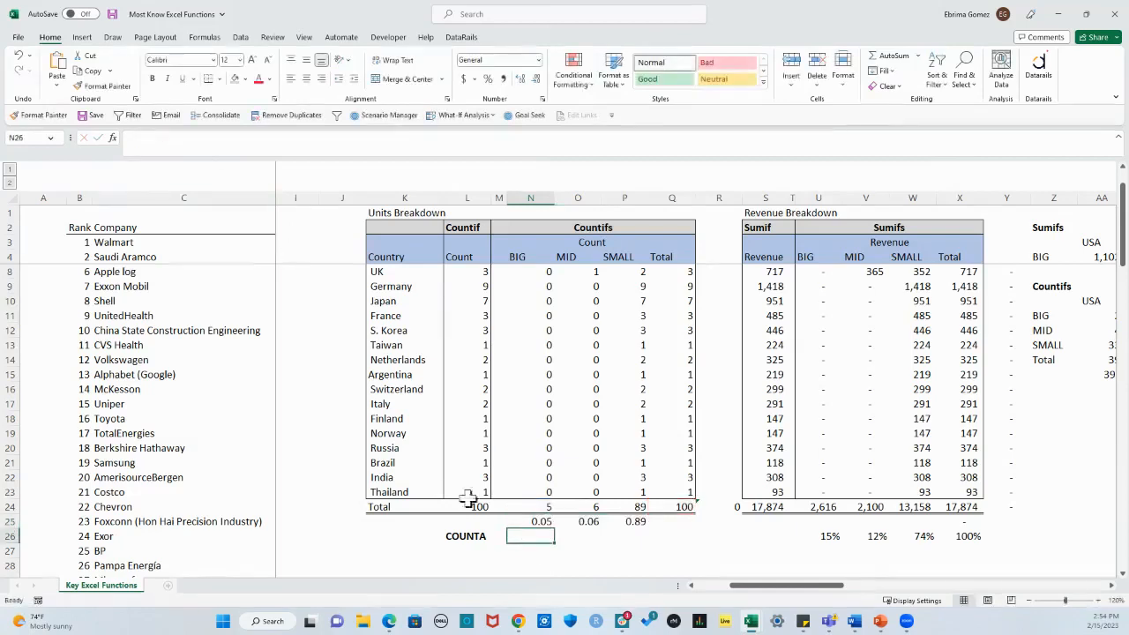
{"action": "left_click_drag", "start_coordinate": [552, 527], "coordinate": [650, 533]}
{"action": "left_click", "coordinate": [761, 539]}
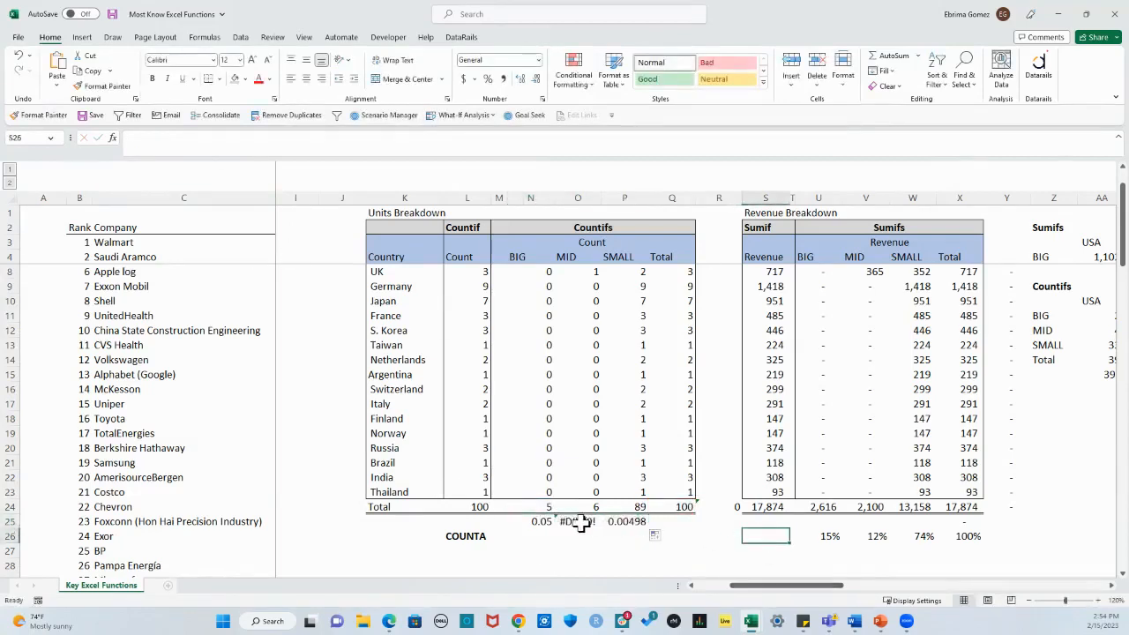
{"action": "double_click", "coordinate": [580, 521]}
{"action": "key", "text": "Escape"}
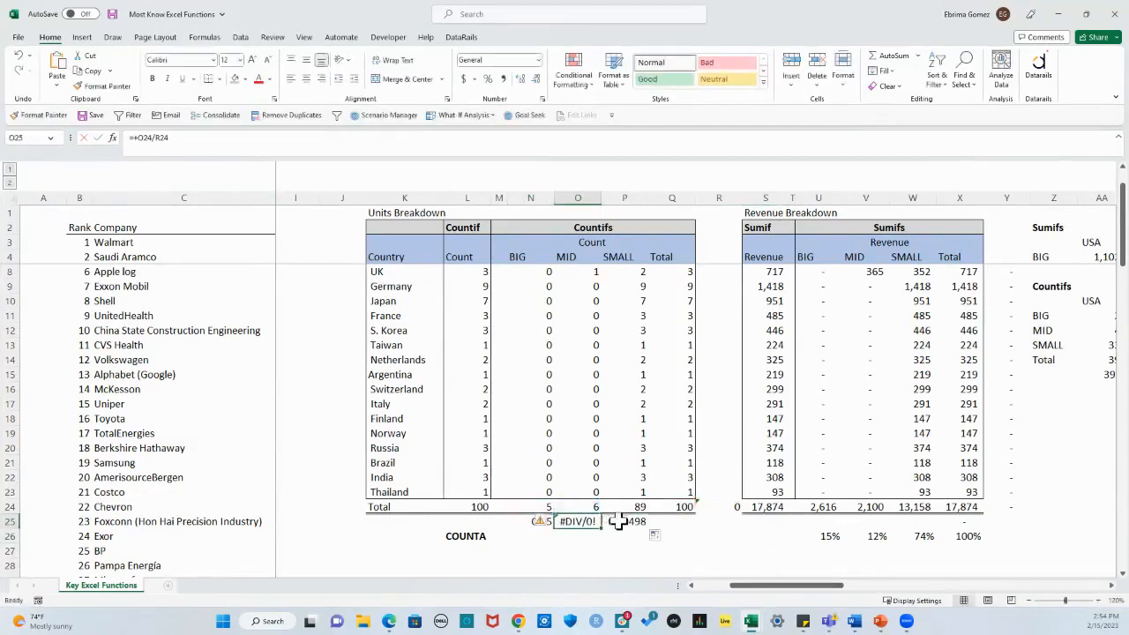
{"action": "double_click", "coordinate": [625, 522]}
{"action": "key", "text": "Escape"}
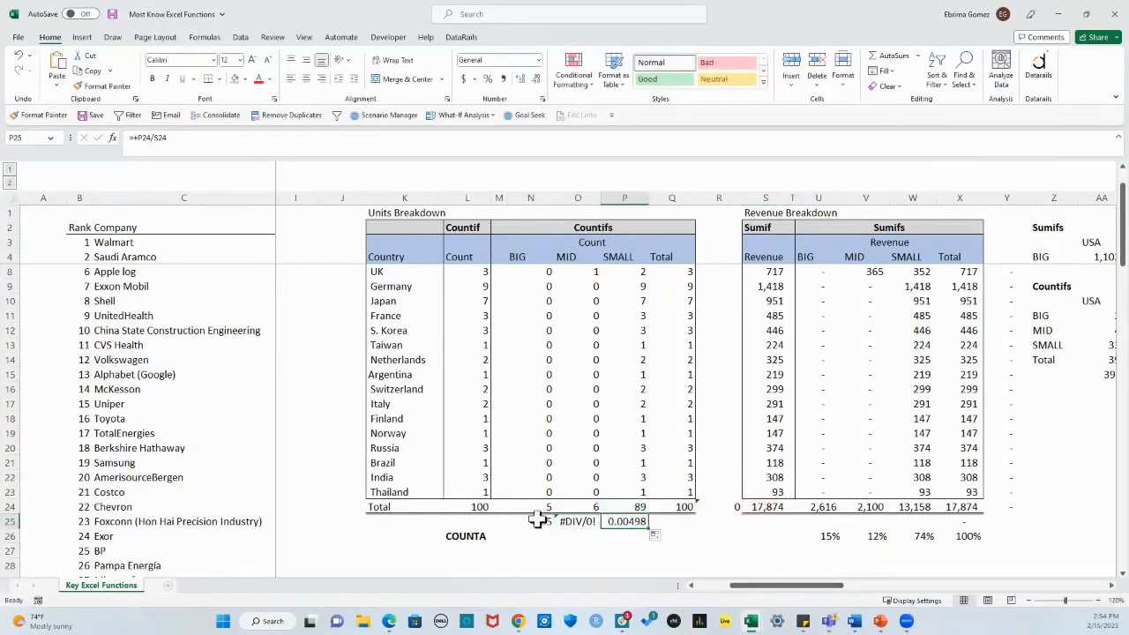
Step: Lock the total's reference in N25 again so the share formula reads =+N24/$Q$24
{"action": "left_click", "coordinate": [537, 522]}
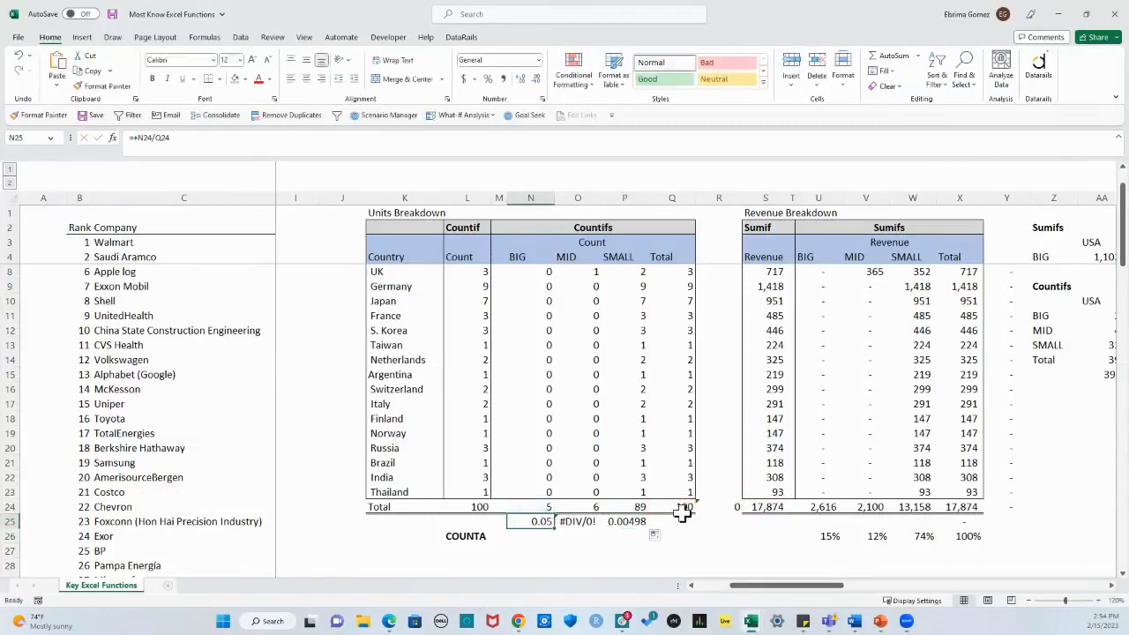
{"action": "double_click", "coordinate": [538, 522]}
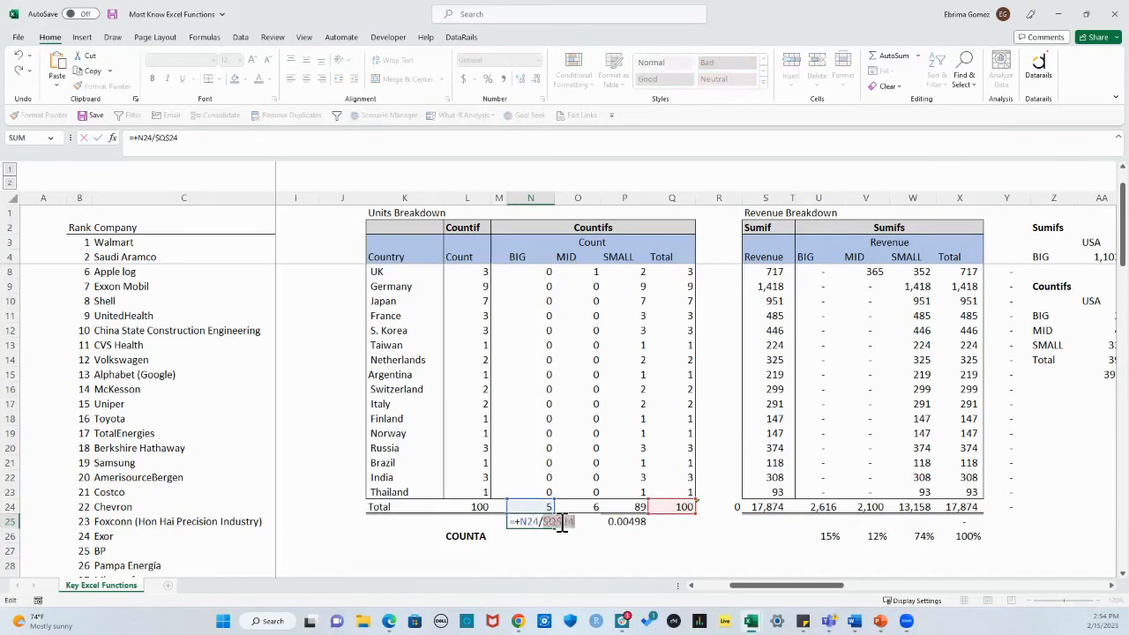
{"action": "key", "text": "F4"}
{"action": "key", "text": "Return"}
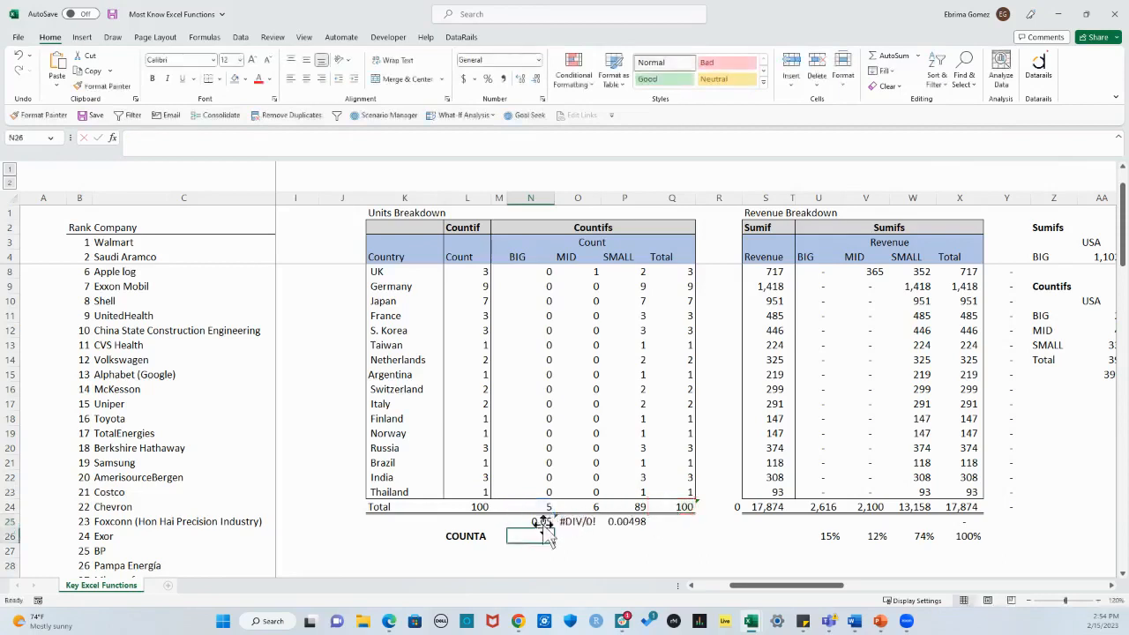
Step: Copy the count share formula from N25 across to Q25 and format the shares as percentages
{"action": "left_click", "coordinate": [538, 521]}
{"action": "left_click_drag", "start_coordinate": [556, 532], "coordinate": [684, 532]}
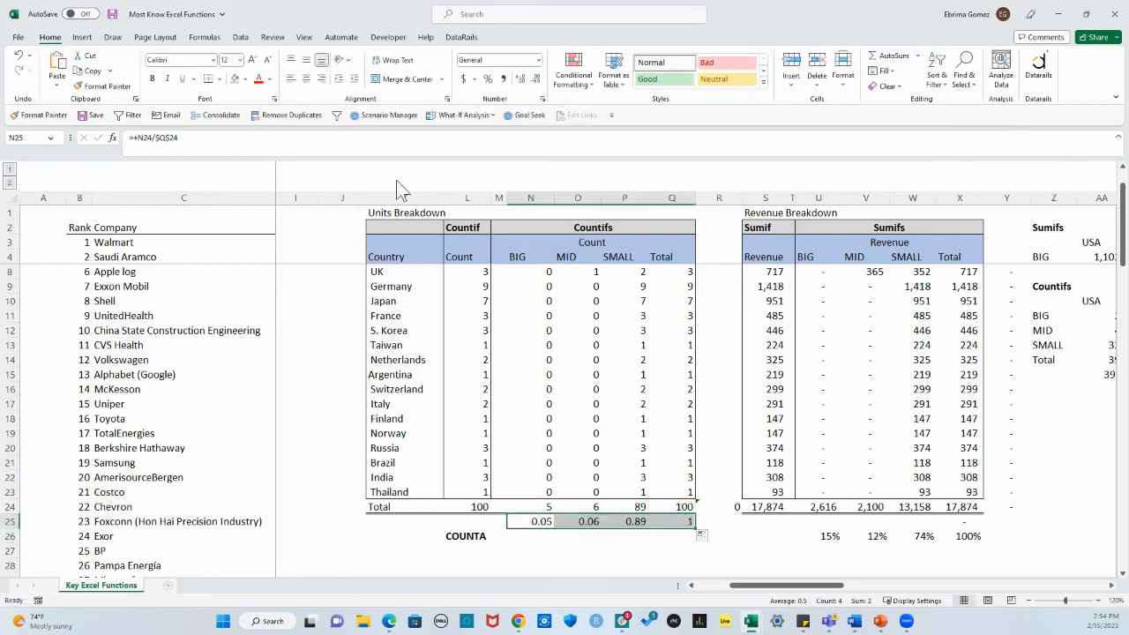
{"action": "left_click", "coordinate": [488, 79]}
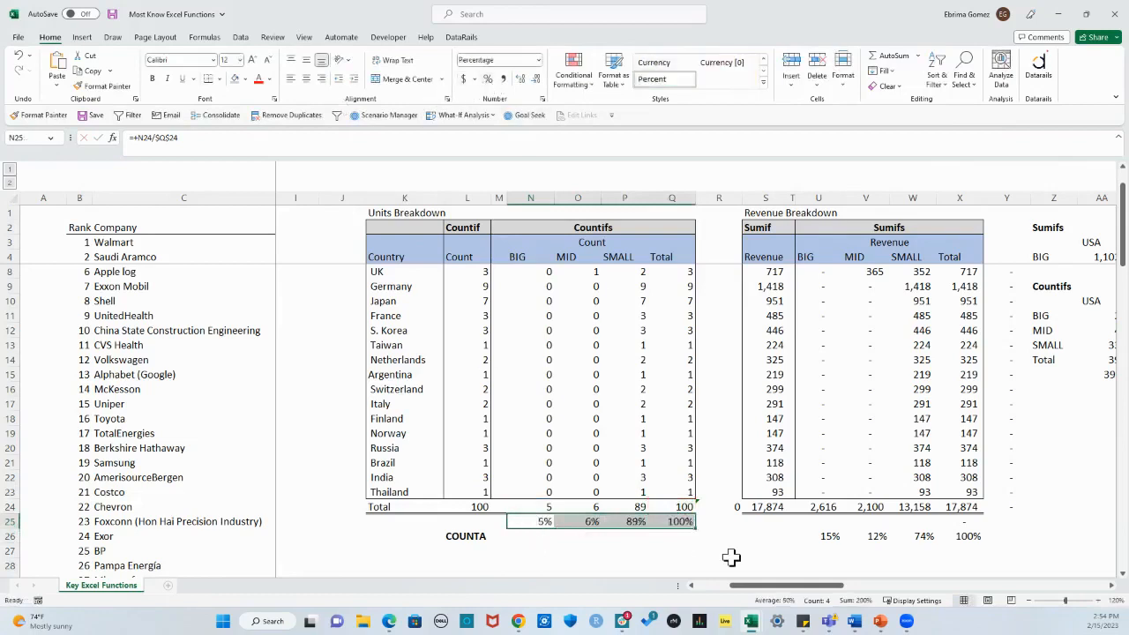
{"action": "left_click", "coordinate": [653, 550]}
Step: Examine the SMALL, MID and BIG count percentages in row 25
{"action": "left_click", "coordinate": [637, 523]}
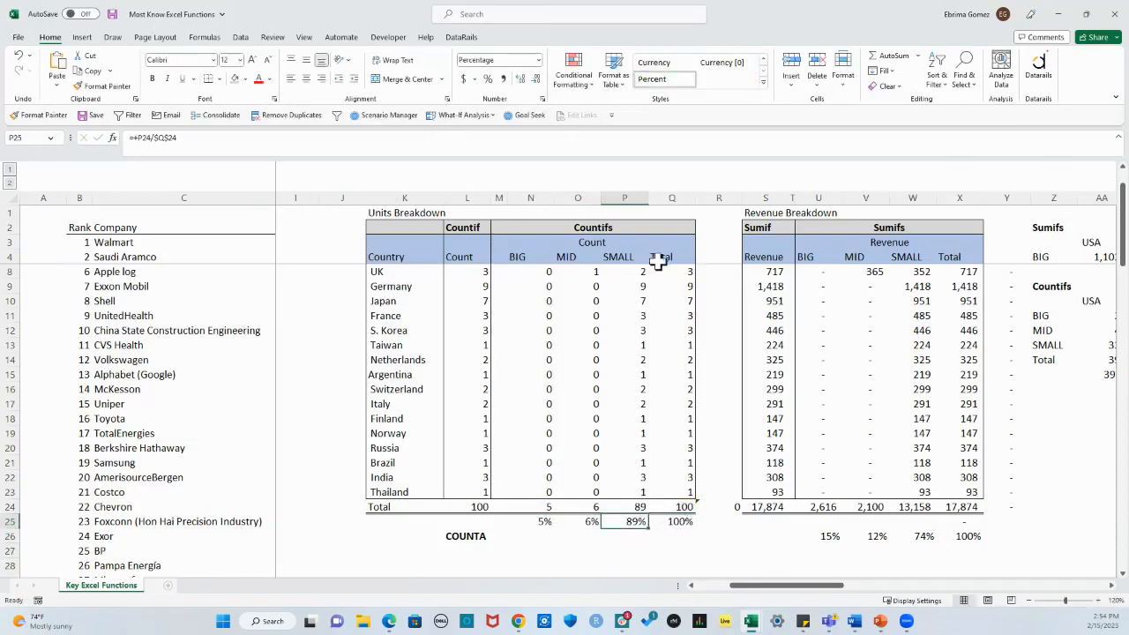
{"action": "left_click", "coordinate": [587, 522]}
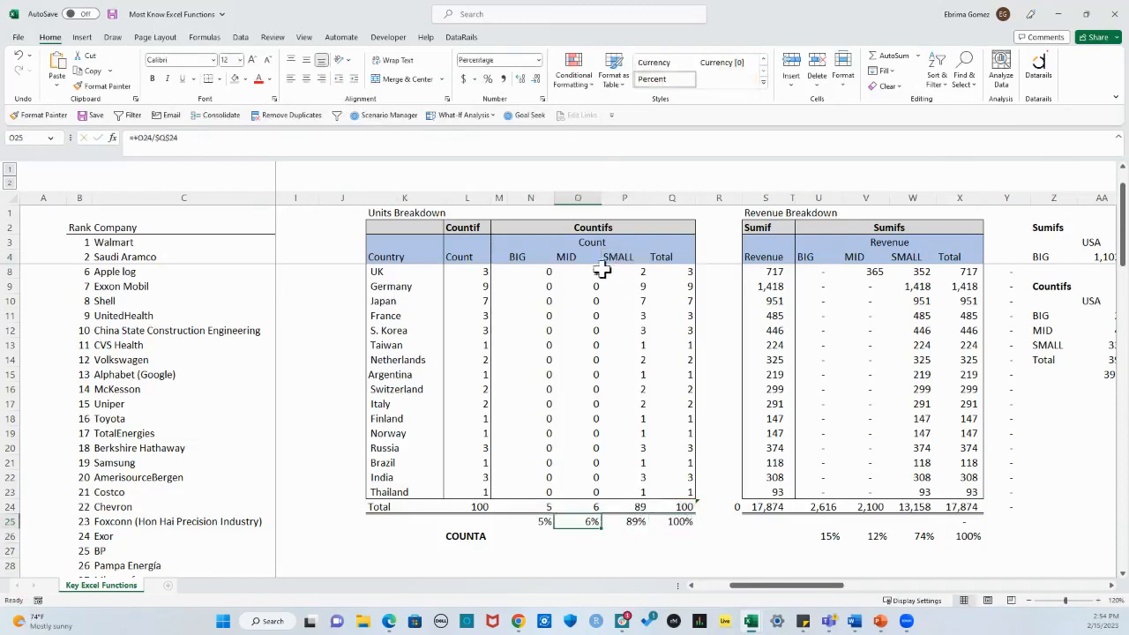
{"action": "left_click", "coordinate": [541, 521]}
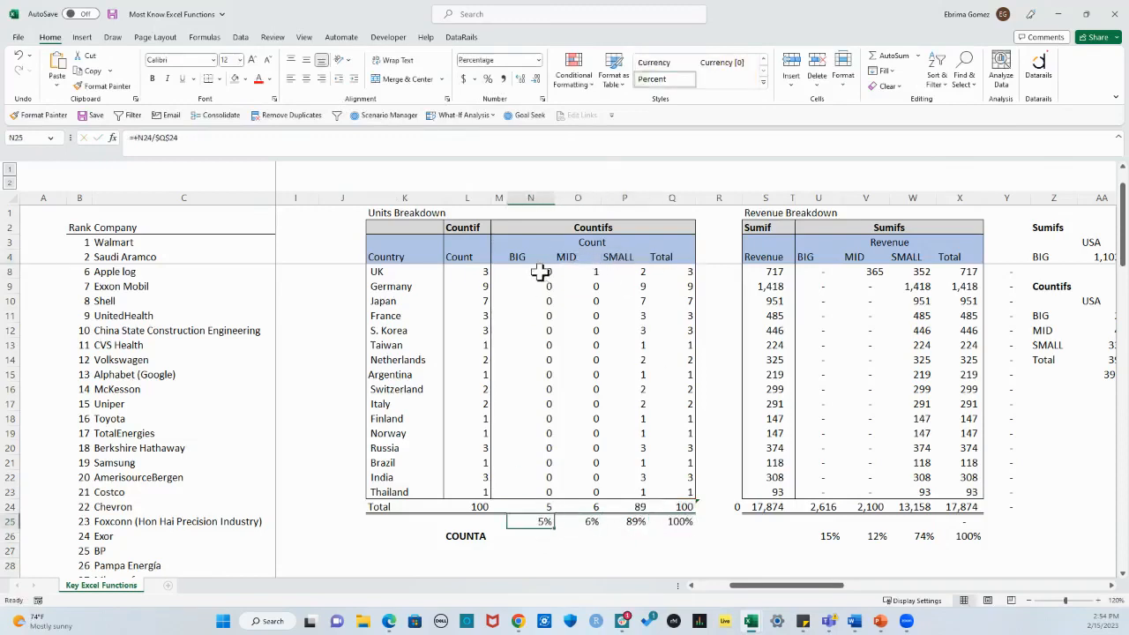
{"action": "left_click", "coordinate": [655, 548]}
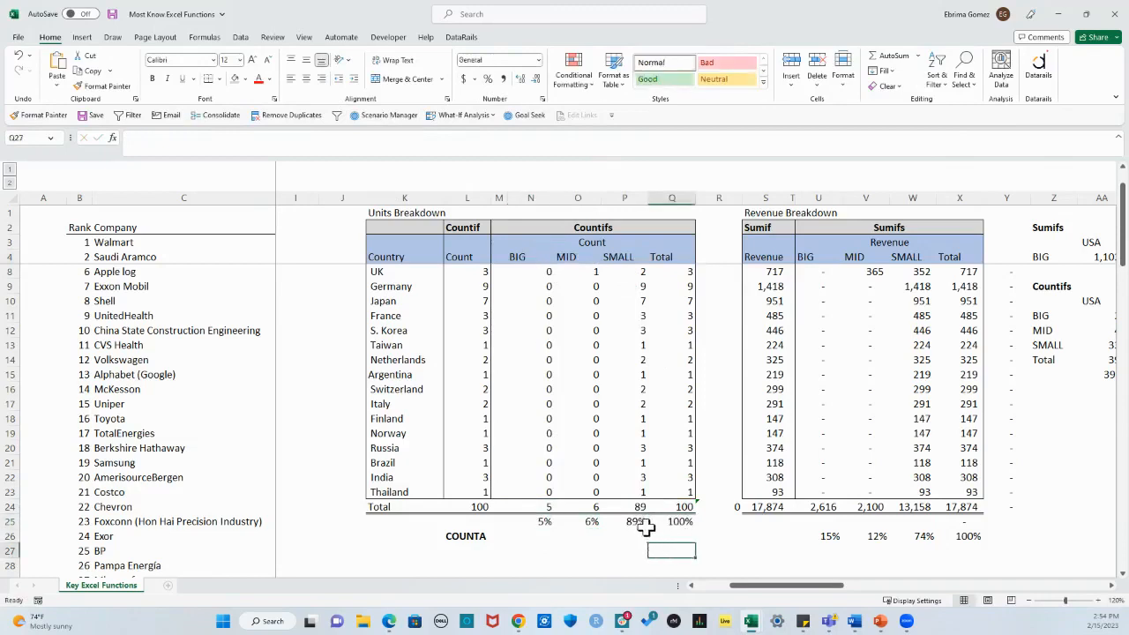
{"action": "left_click", "coordinate": [632, 521]}
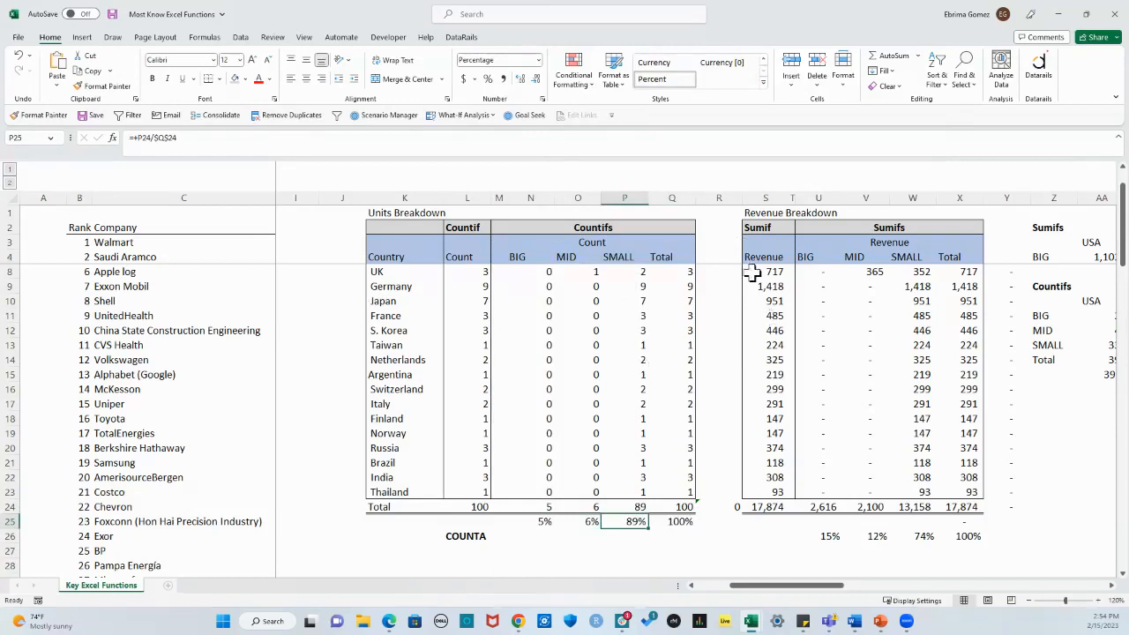
Step: Enter =COUNTA(C3:C102) in L27 under the COUNTA label to count the companies in the list
{"action": "left_click", "coordinate": [476, 550]}
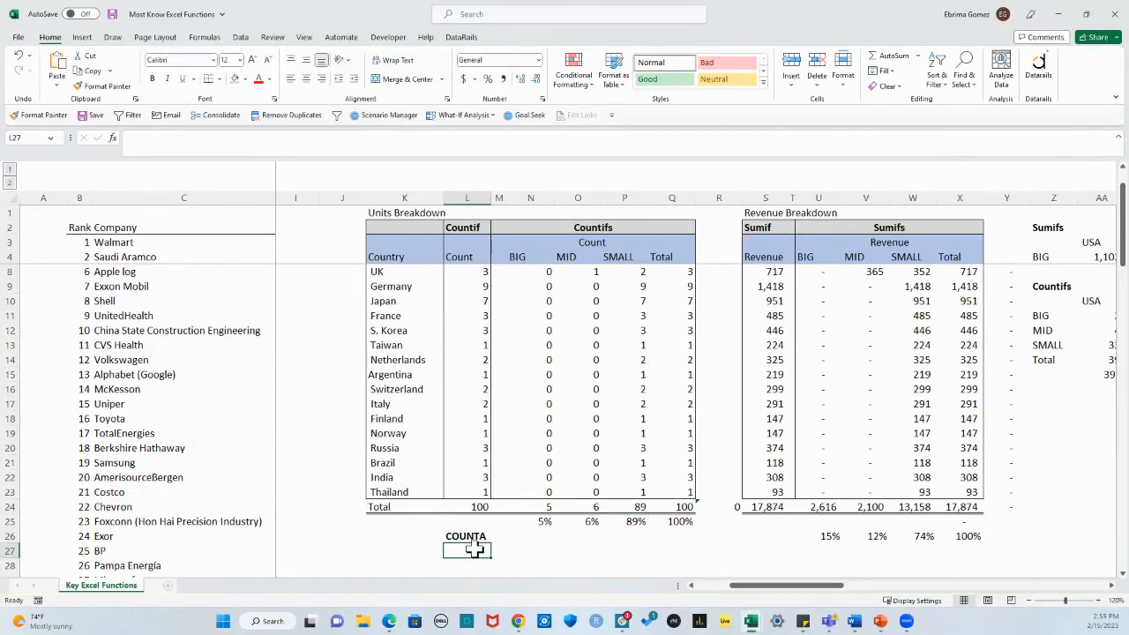
{"action": "type", "text": "=count"}
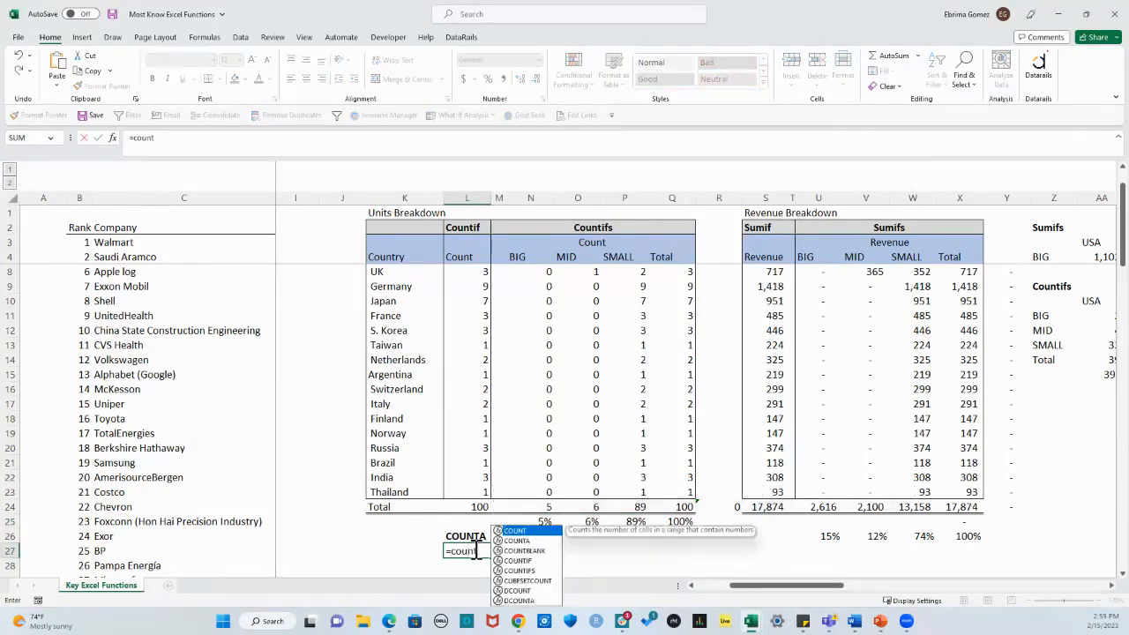
{"action": "type", "text": "a"}
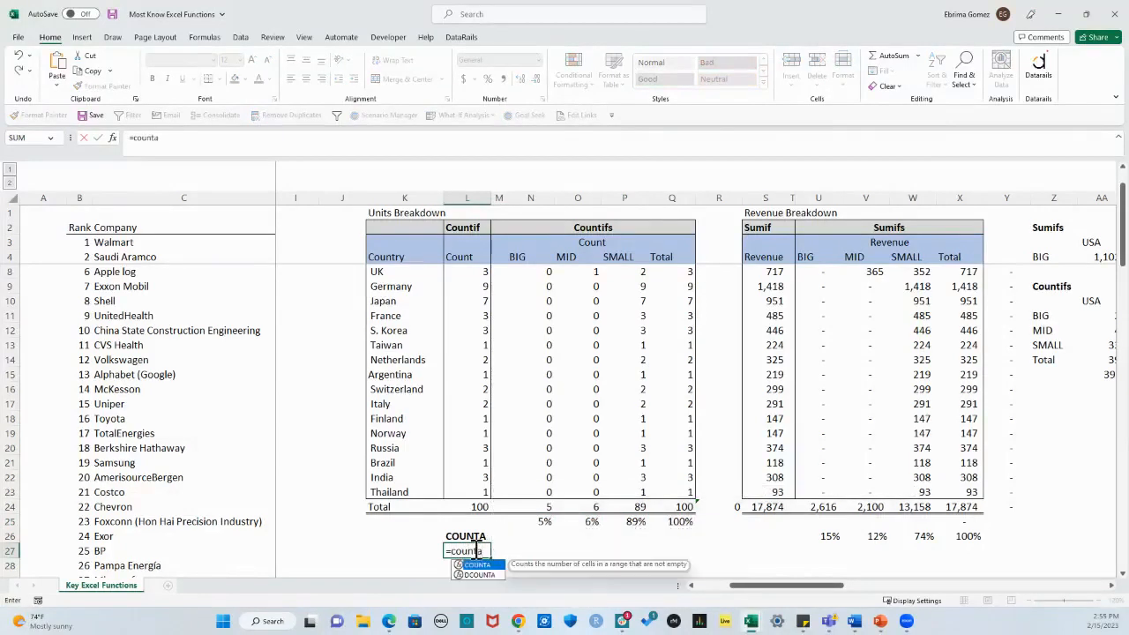
{"action": "key", "text": "Tab"}
{"action": "left_click_drag", "start_coordinate": [797, 586], "coordinate": [725, 597]}
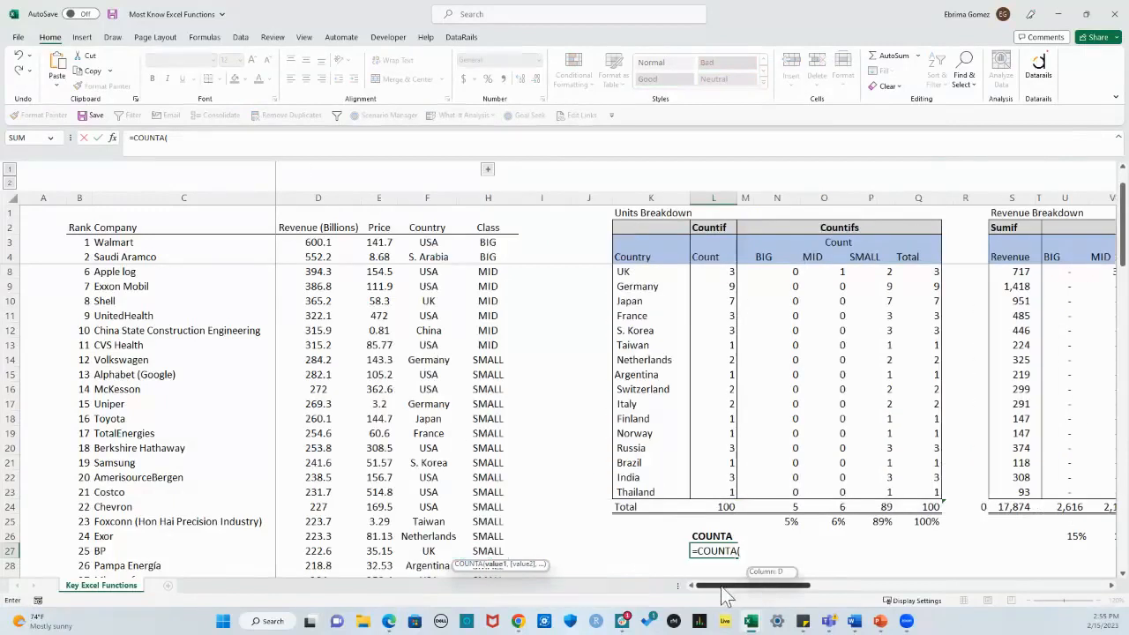
{"action": "scroll", "coordinate": [391, 322], "scroll_direction": "up", "scroll_amount": 1}
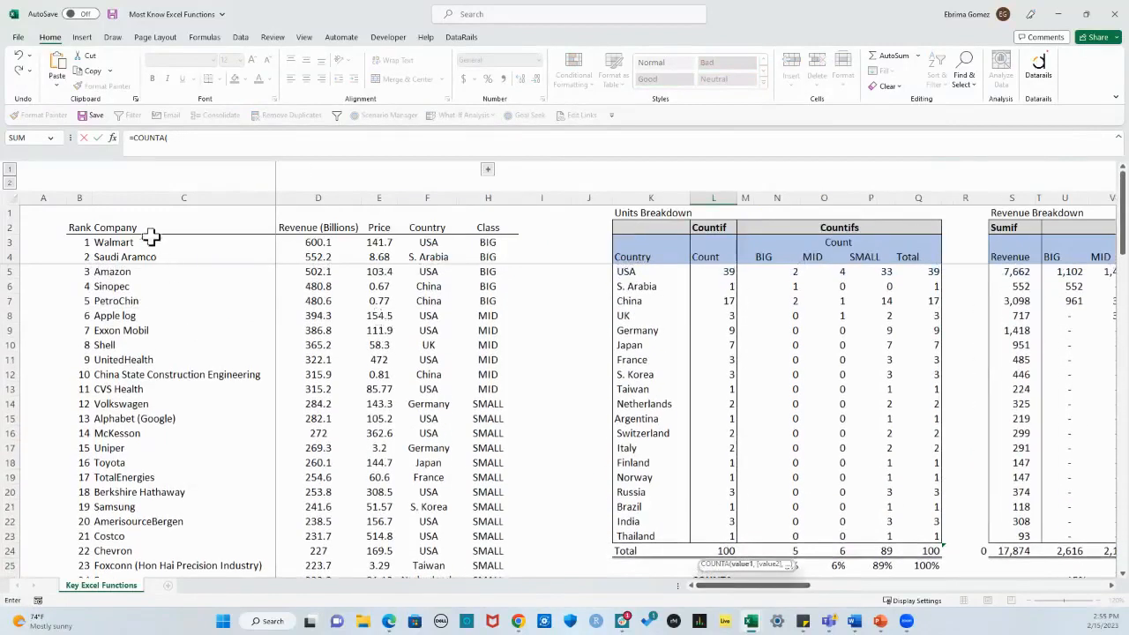
{"action": "left_click_drag", "start_coordinate": [147, 244], "coordinate": [155, 540]}
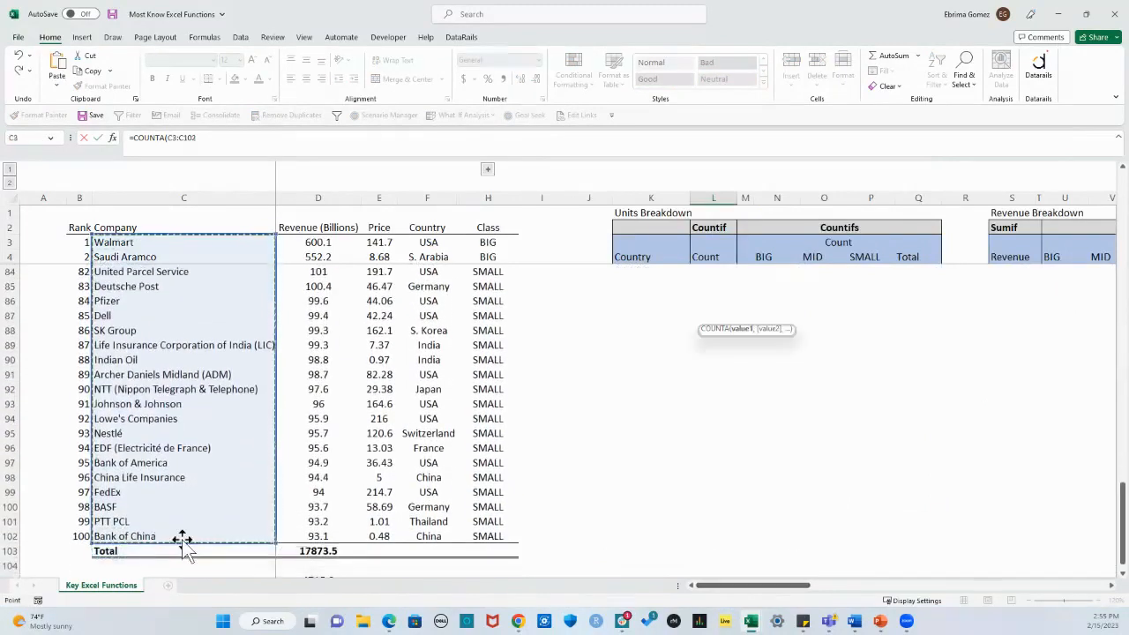
{"action": "key", "text": "Return"}
{"action": "left_click", "coordinate": [725, 390]}
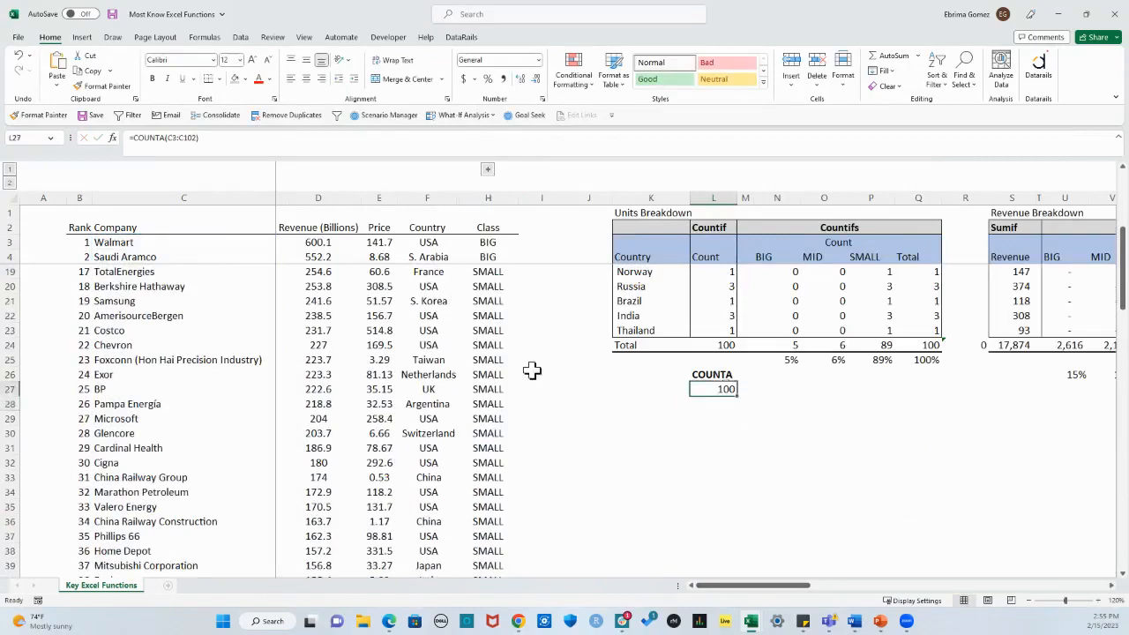
{"action": "left_click", "coordinate": [703, 404]}
Step: Start a SUMIF formula in D107, below the total of the Revenue (Billions) column
{"action": "scroll", "coordinate": [468, 439], "scroll_direction": "down", "scroll_amount": 2}
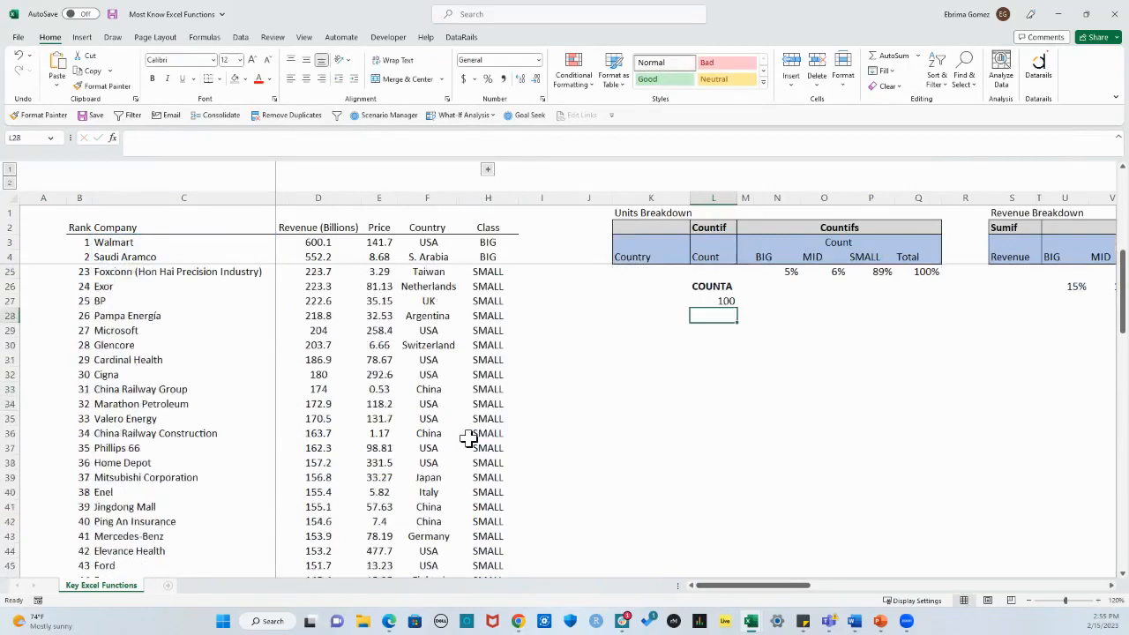
{"action": "scroll", "coordinate": [469, 439], "scroll_direction": "down", "scroll_amount": 20}
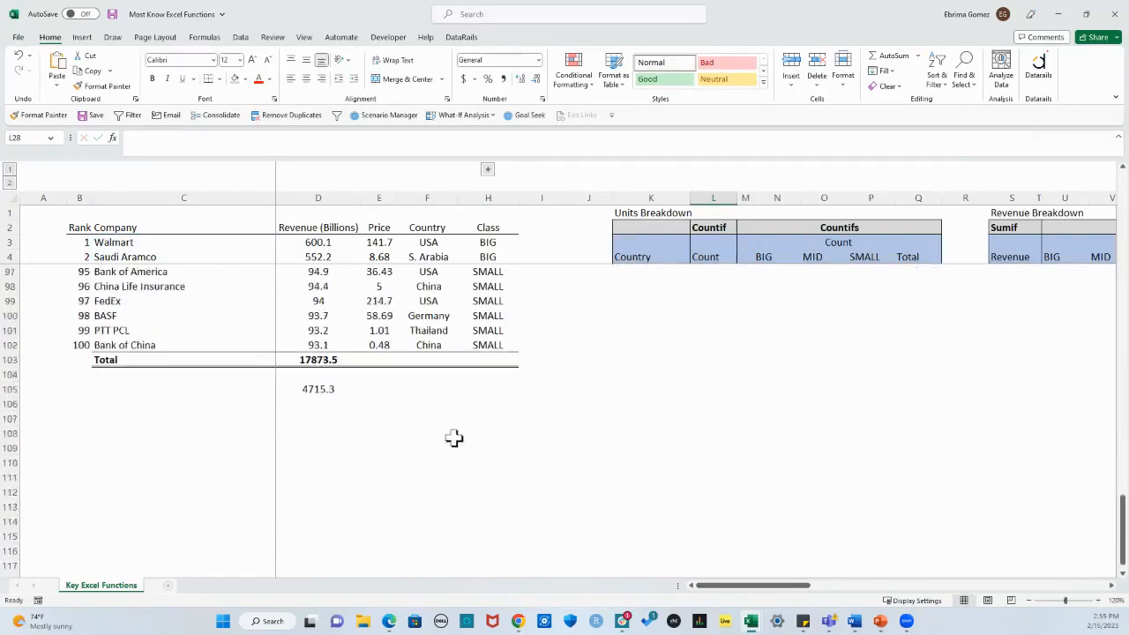
{"action": "left_click", "coordinate": [327, 418]}
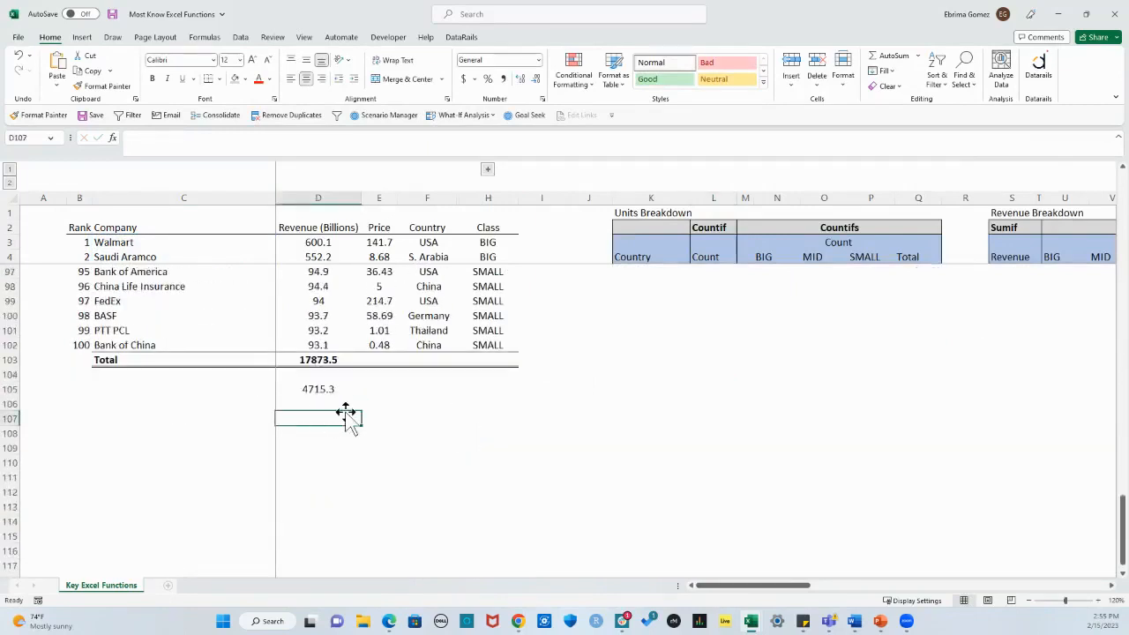
{"action": "type", "text": "+"}
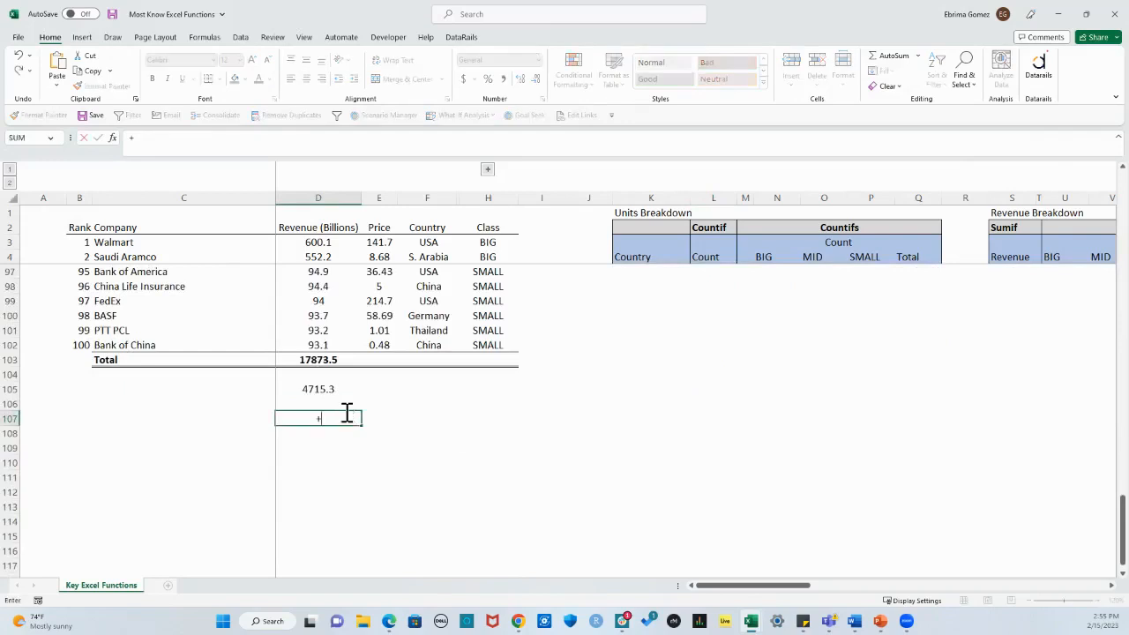
{"action": "type", "text": "su"}
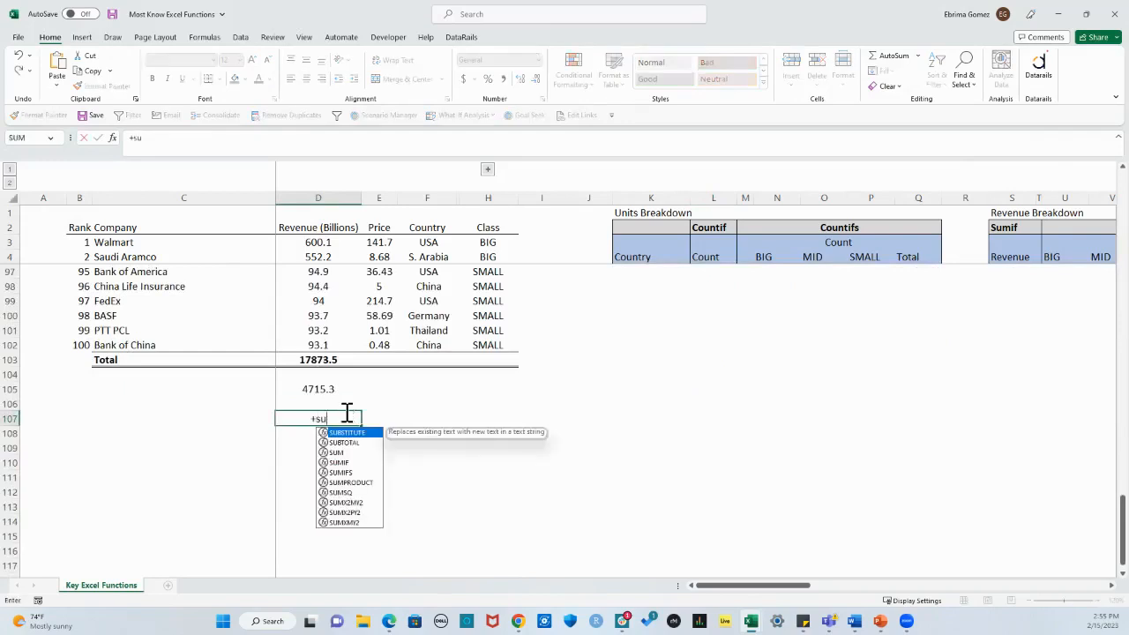
{"action": "type", "text": "mif"}
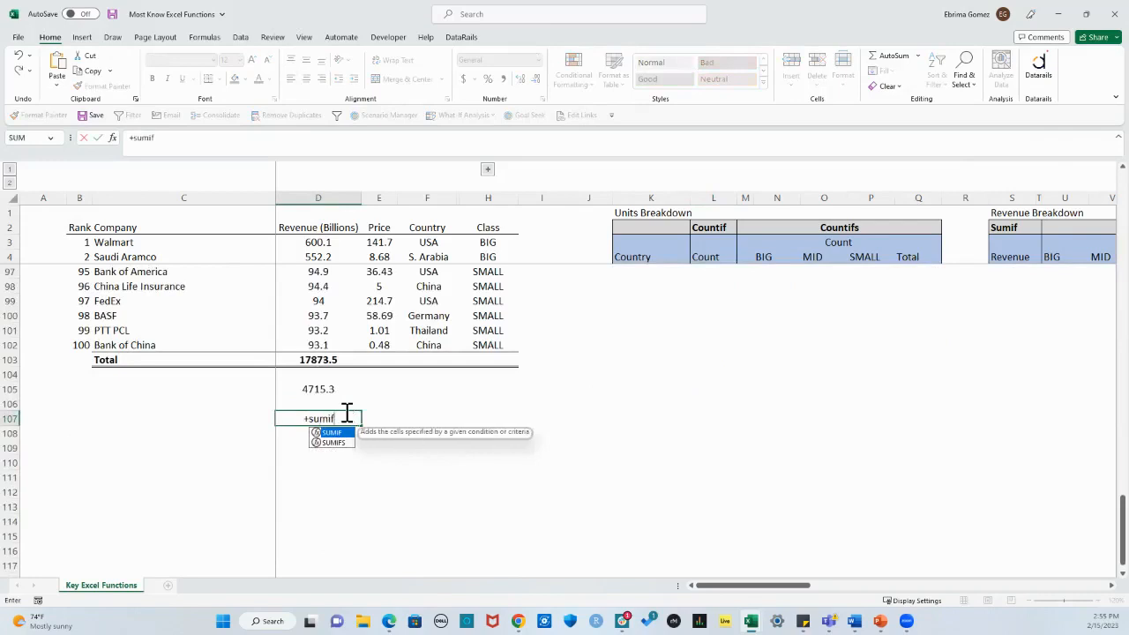
{"action": "key", "text": "Tab"}
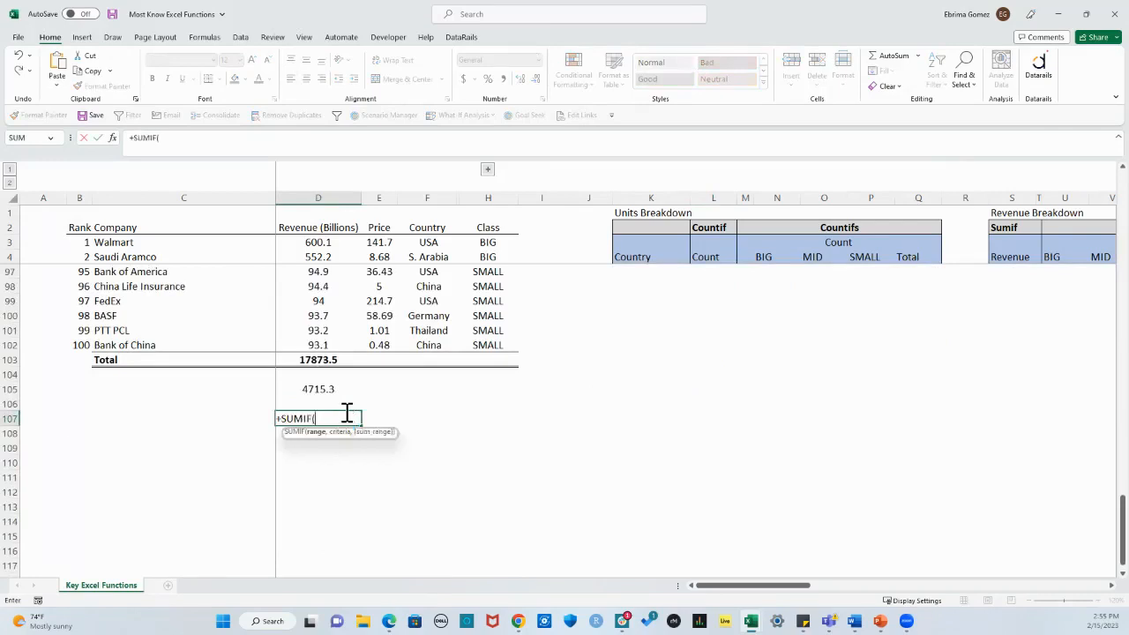
Step: Complete the D107 formula as +SUMIF(D3:D102,">300") to add up only the company revenues above 300
{"action": "scroll", "coordinate": [352, 369], "scroll_direction": "up", "scroll_amount": 20}
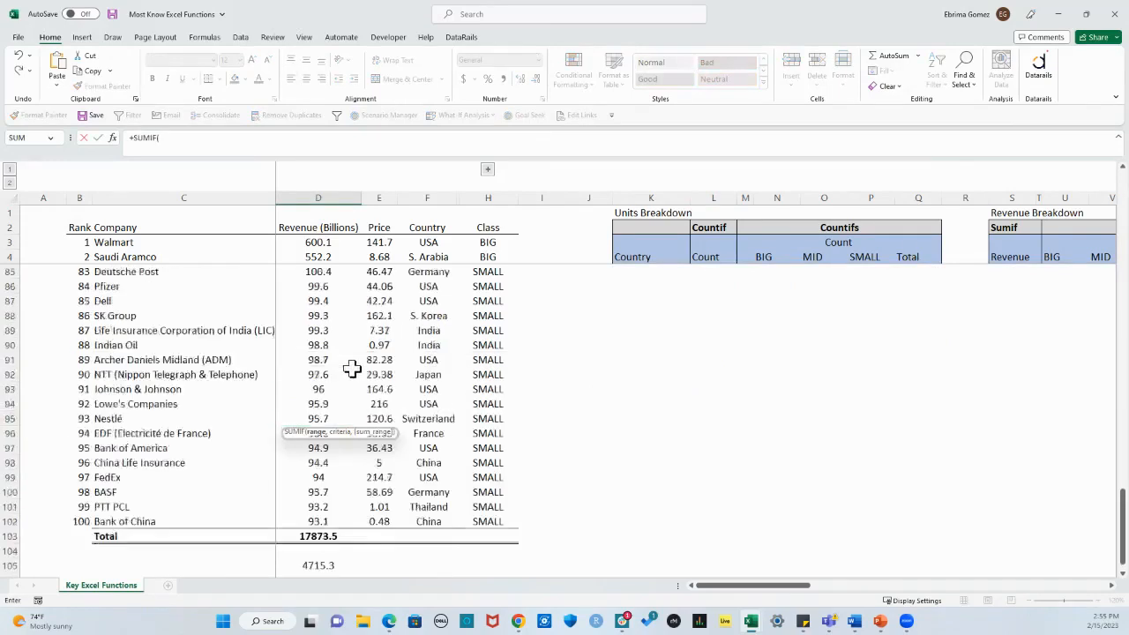
{"action": "scroll", "coordinate": [352, 369], "scroll_direction": "up", "scroll_amount": 8}
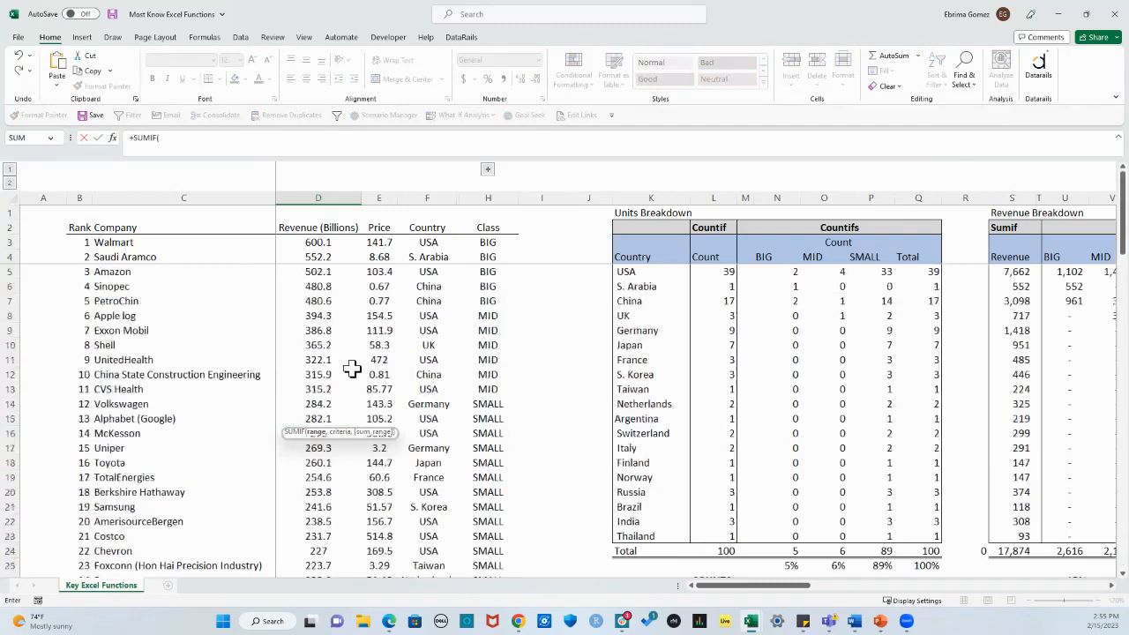
{"action": "left_click_drag", "start_coordinate": [313, 239], "coordinate": [325, 293]}
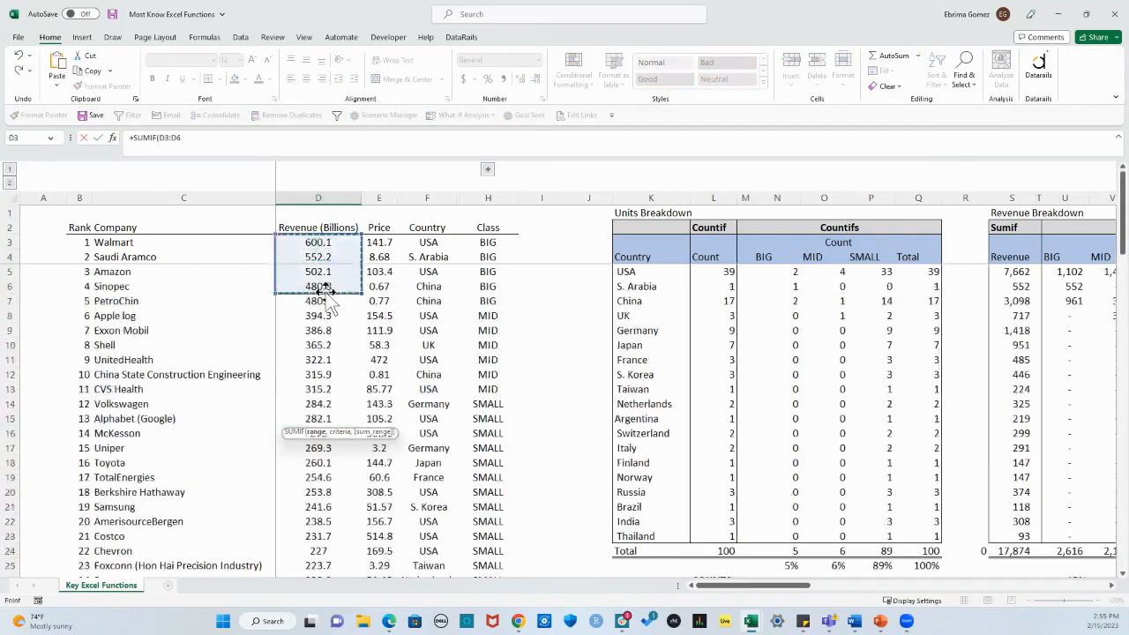
{"action": "key", "text": "ctrl+shift+Down"}
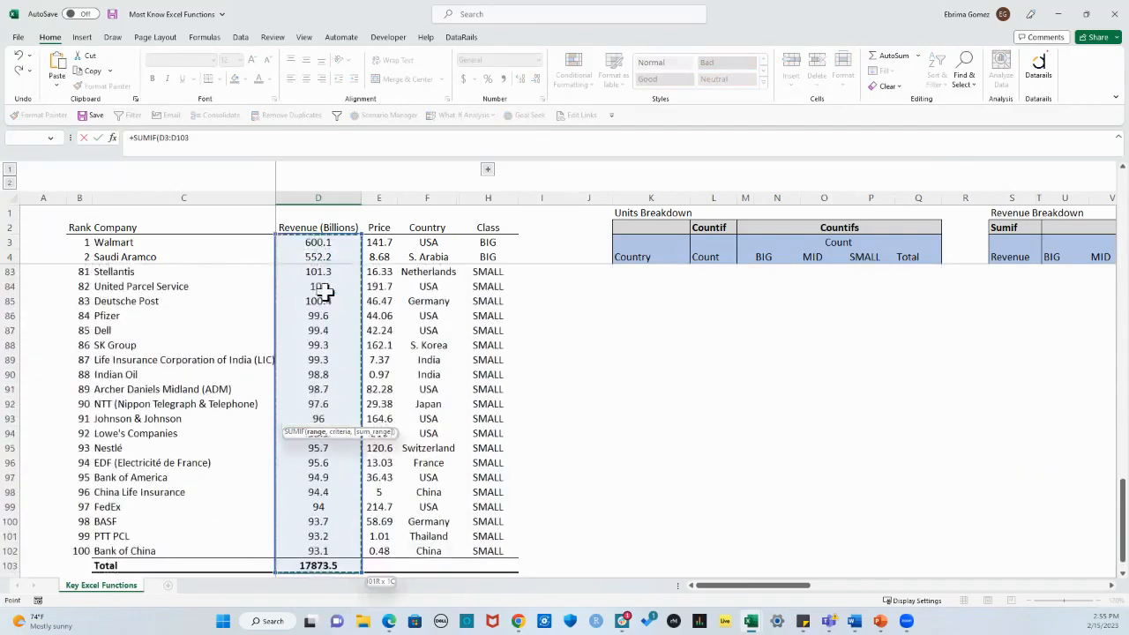
{"action": "key", "text": "shift+Up"}
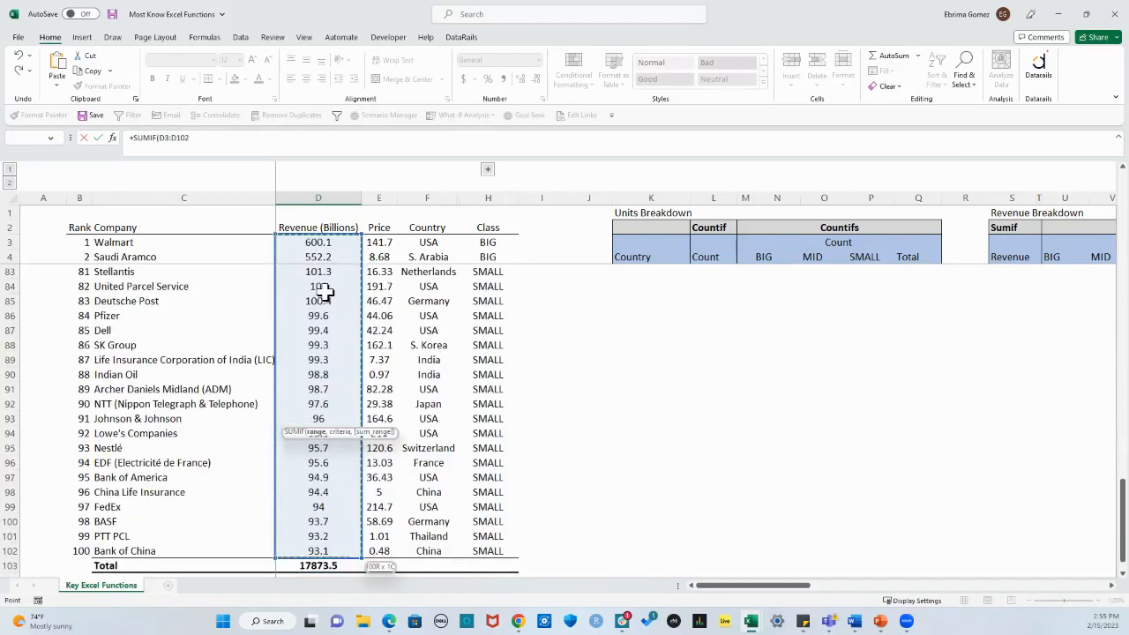
{"action": "type", "text": ",\">300"}
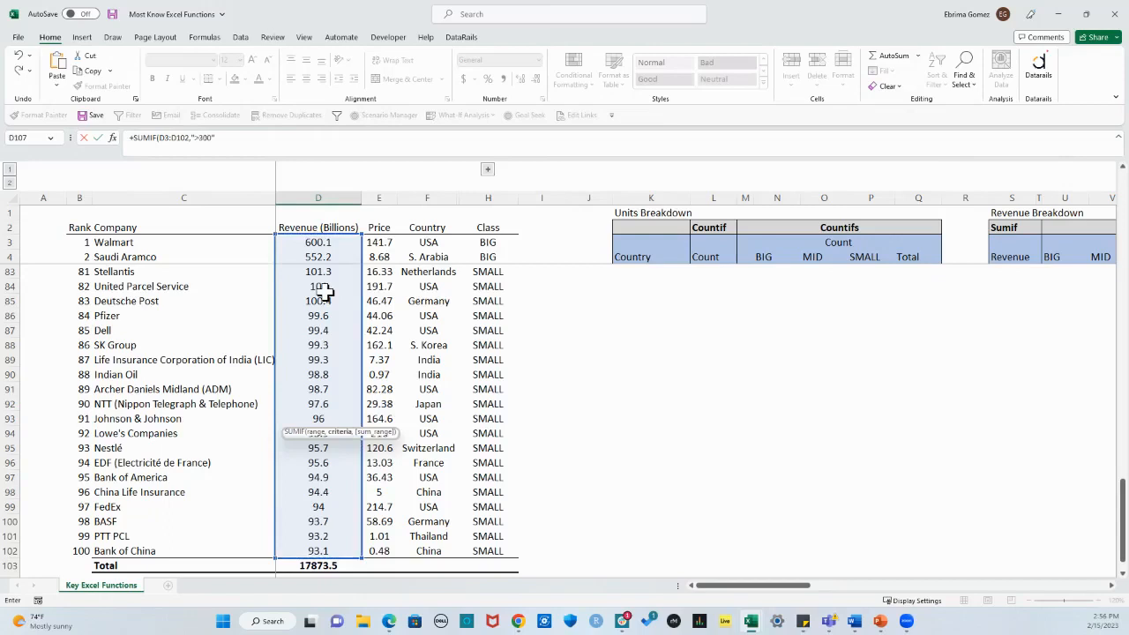
{"action": "type", "text": ")"}
{"action": "key", "text": "Return"}
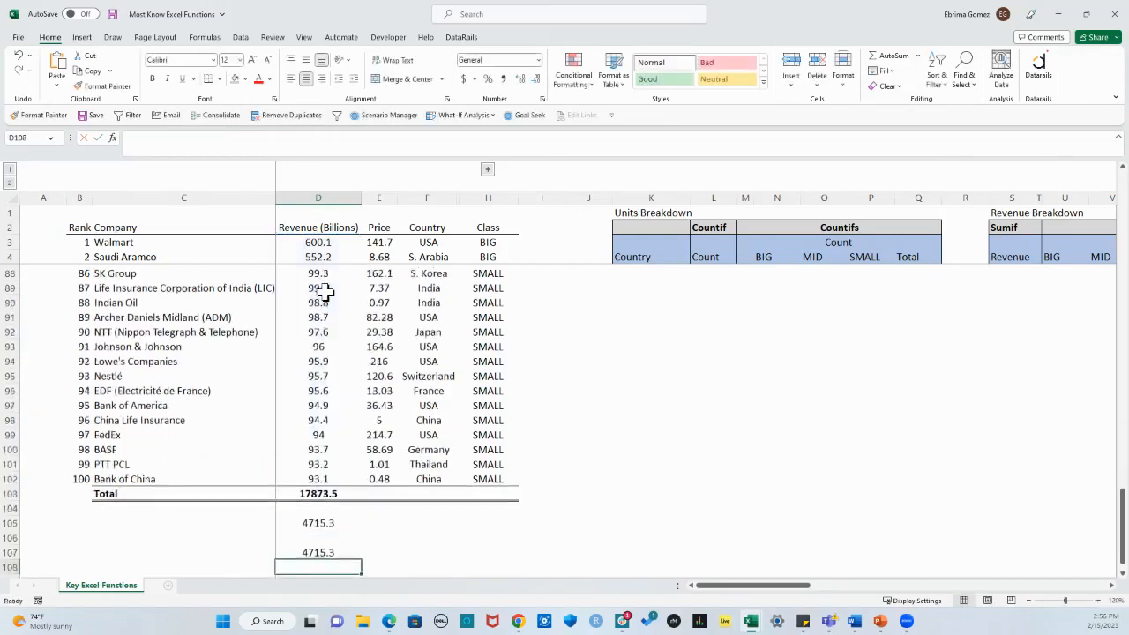
Step: Clear the older result in D105 and review the SUMIF formula in D107, keeping it as entered
{"action": "left_click", "coordinate": [318, 522]}
{"action": "key", "text": "Delete"}
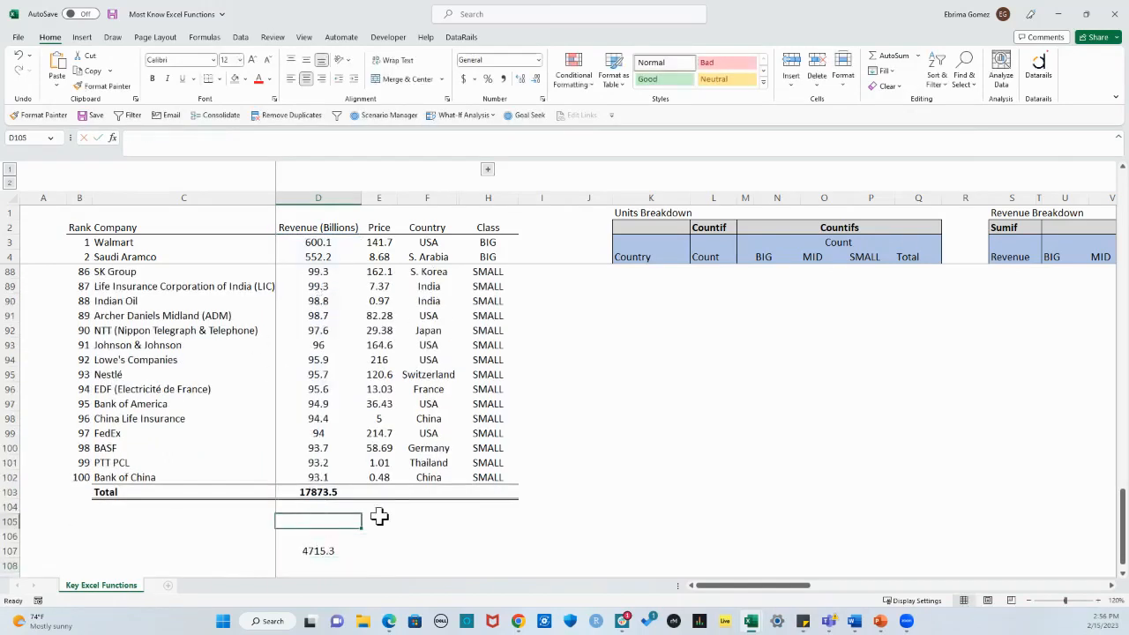
{"action": "double_click", "coordinate": [320, 549]}
{"action": "key", "text": "ctrl+Return"}
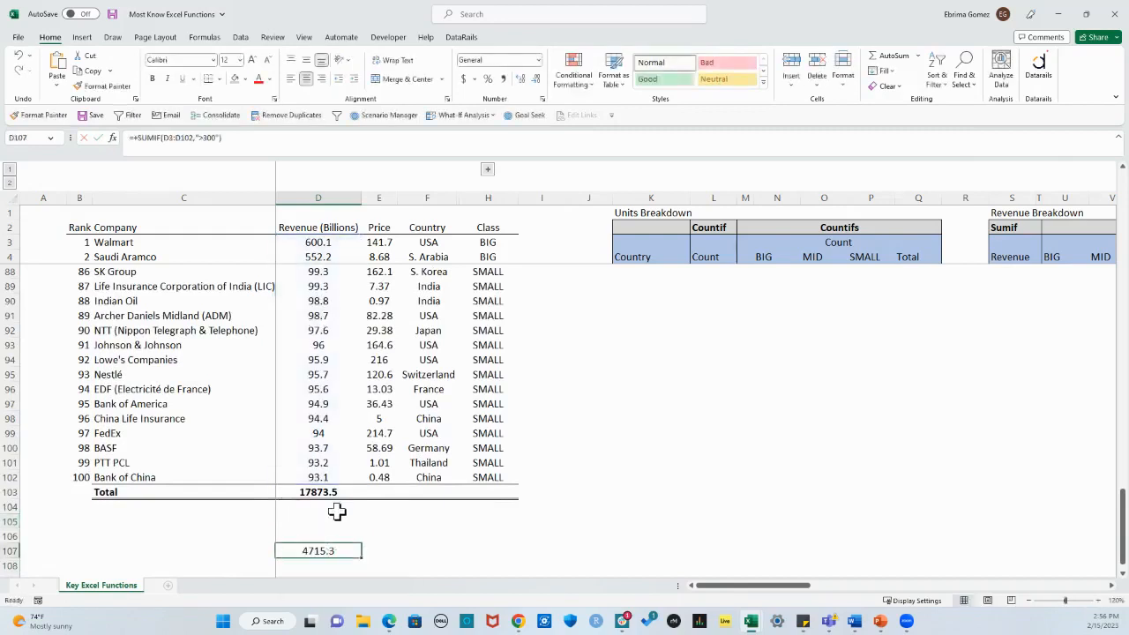
Step: Select the revenues above 300 in D3:D13 and compare their sum with the SUMIF result in D107
{"action": "scroll", "coordinate": [337, 511], "scroll_direction": "up", "scroll_amount": 20}
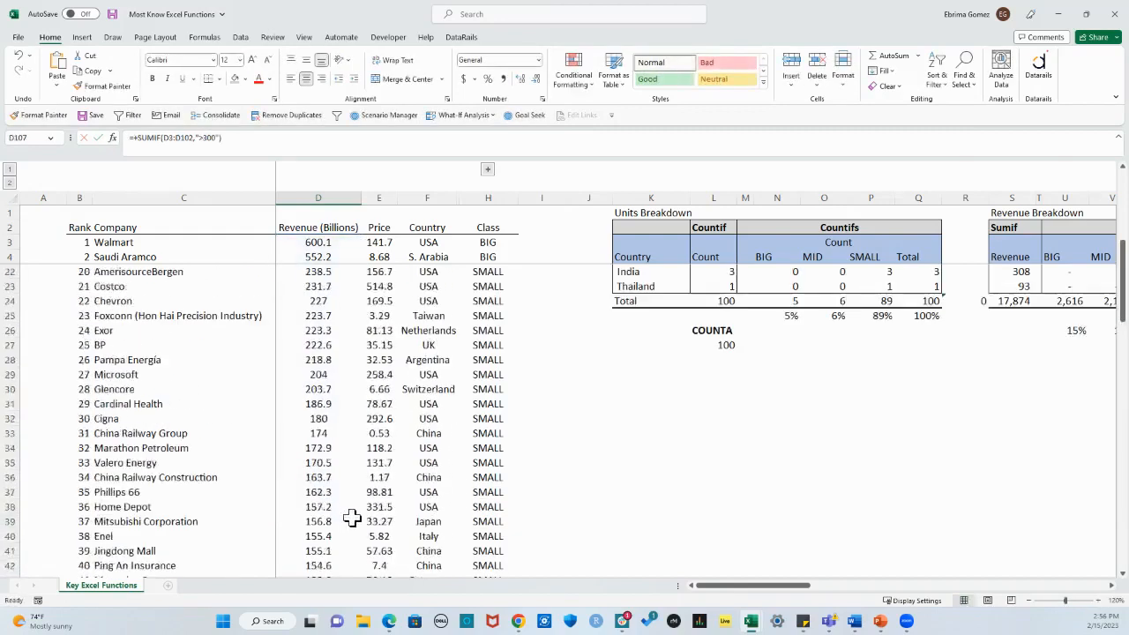
{"action": "scroll", "coordinate": [351, 519], "scroll_direction": "up", "scroll_amount": 1}
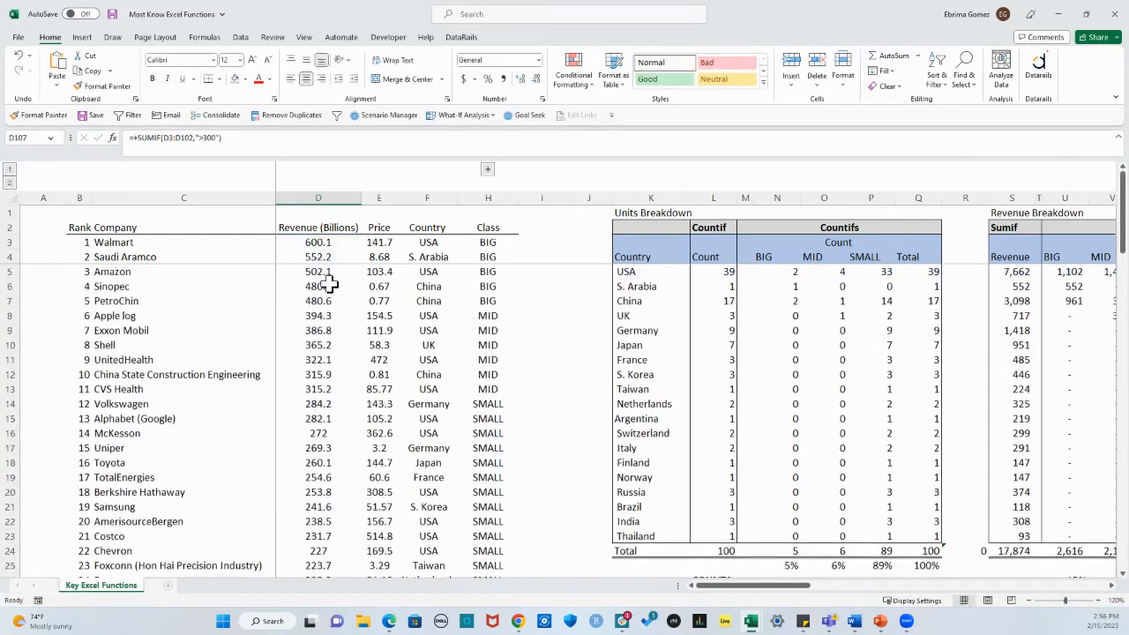
{"action": "left_click_drag", "start_coordinate": [318, 242], "coordinate": [322, 389]}
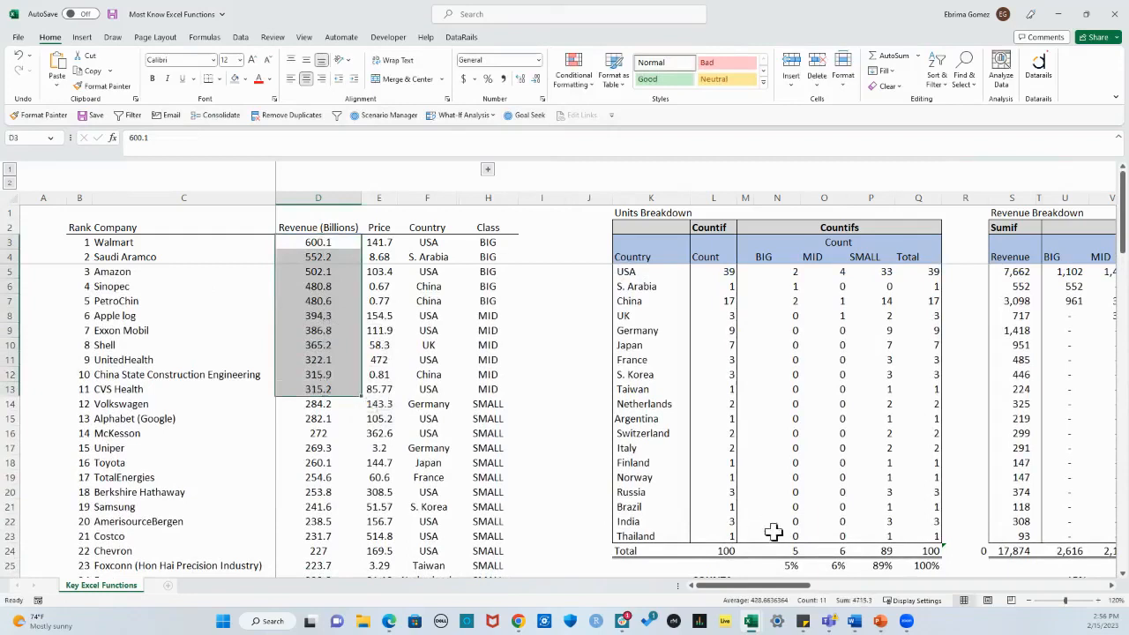
{"action": "scroll", "coordinate": [451, 419], "scroll_direction": "down", "scroll_amount": 11}
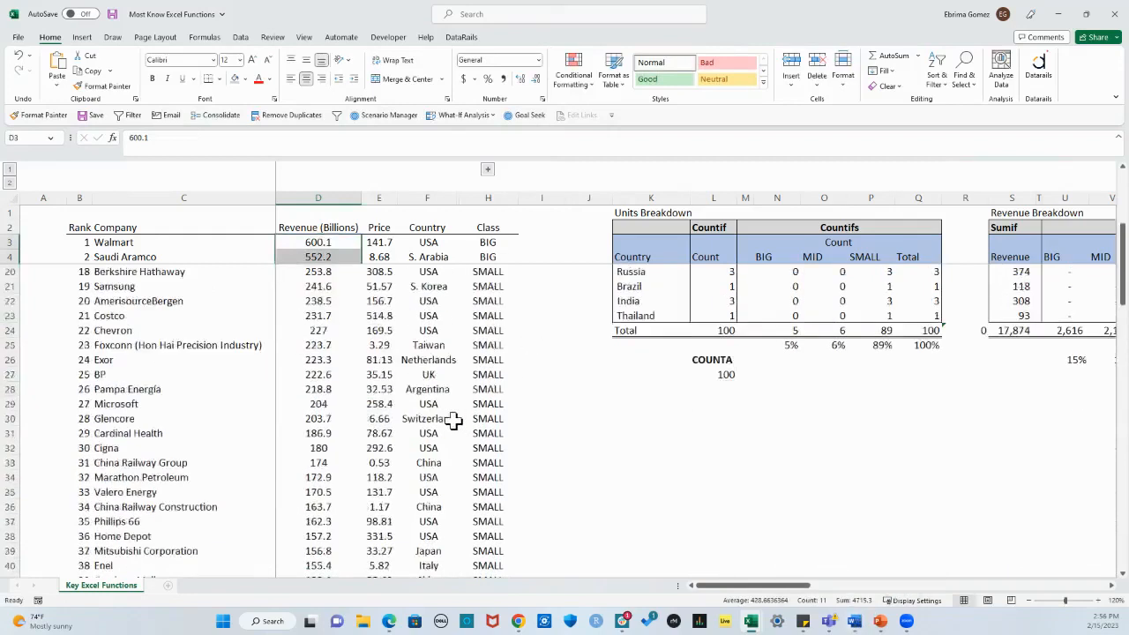
{"action": "scroll", "coordinate": [452, 418], "scroll_direction": "down", "scroll_amount": 20}
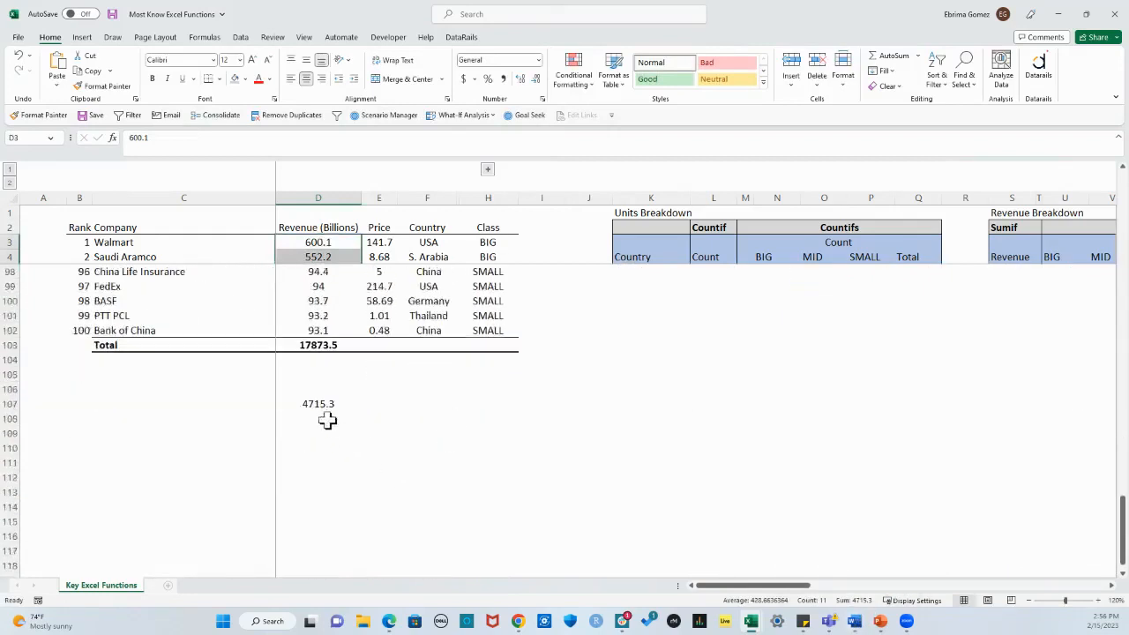
{"action": "scroll", "coordinate": [278, 412], "scroll_direction": "up", "scroll_amount": 15}
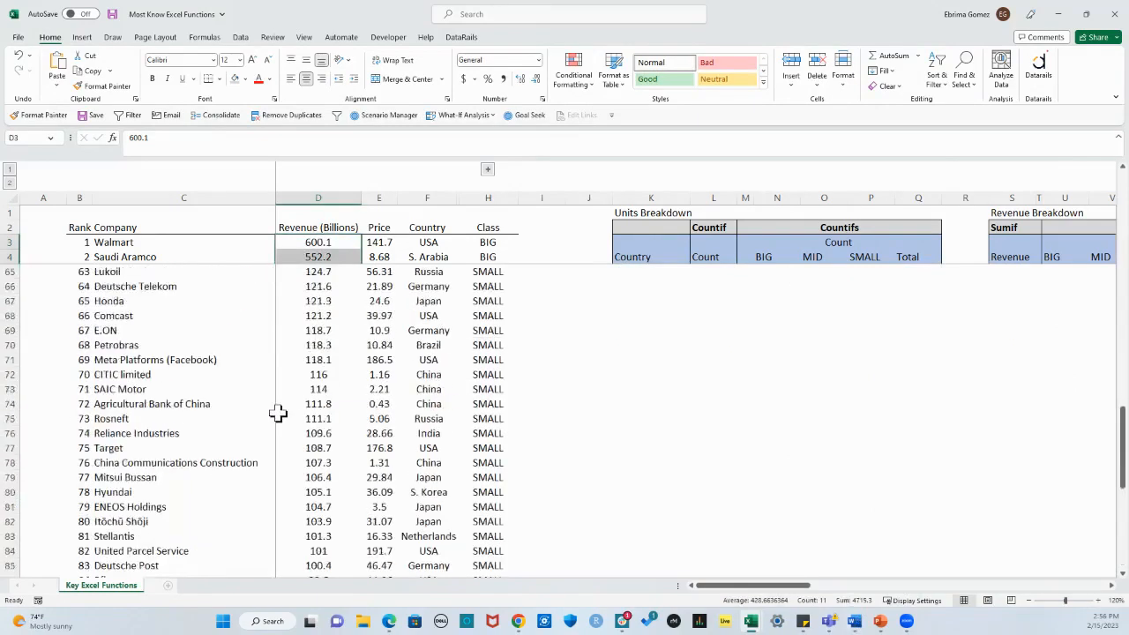
{"action": "scroll", "coordinate": [278, 413], "scroll_direction": "up", "scroll_amount": 16}
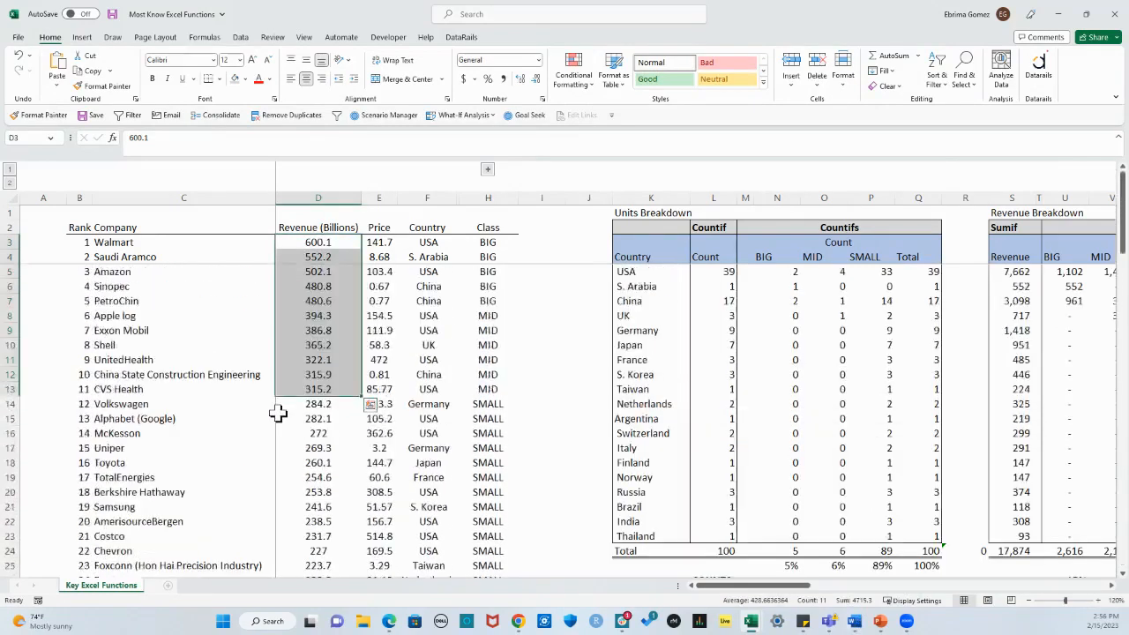